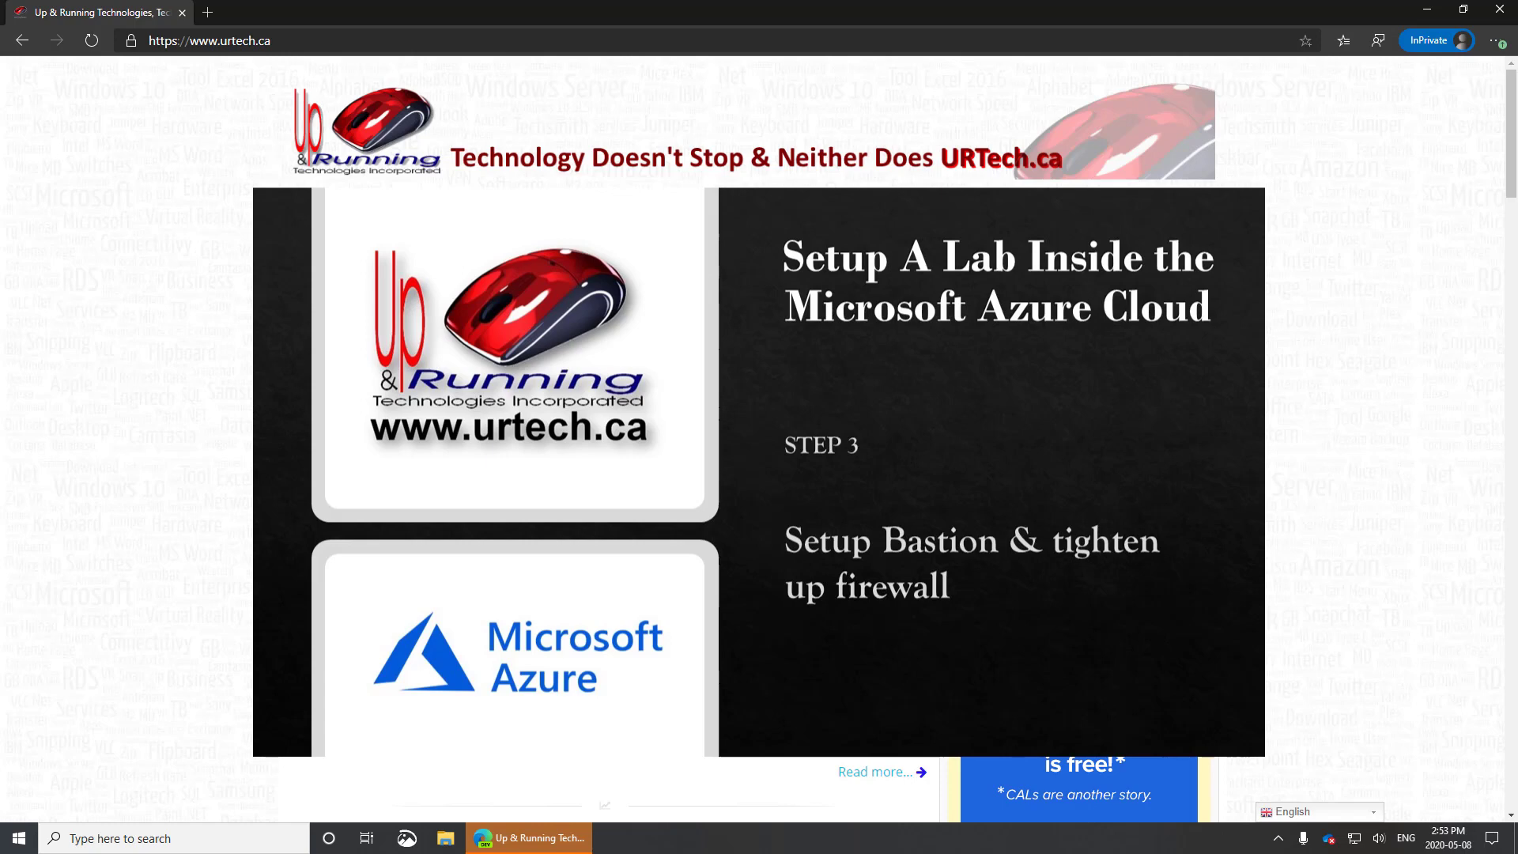
# - Go to the Azure portal and open the networking settings of the Test-DC1 virtual machine
pyautogui.click(307, 38)
pyautogui.write('portal')
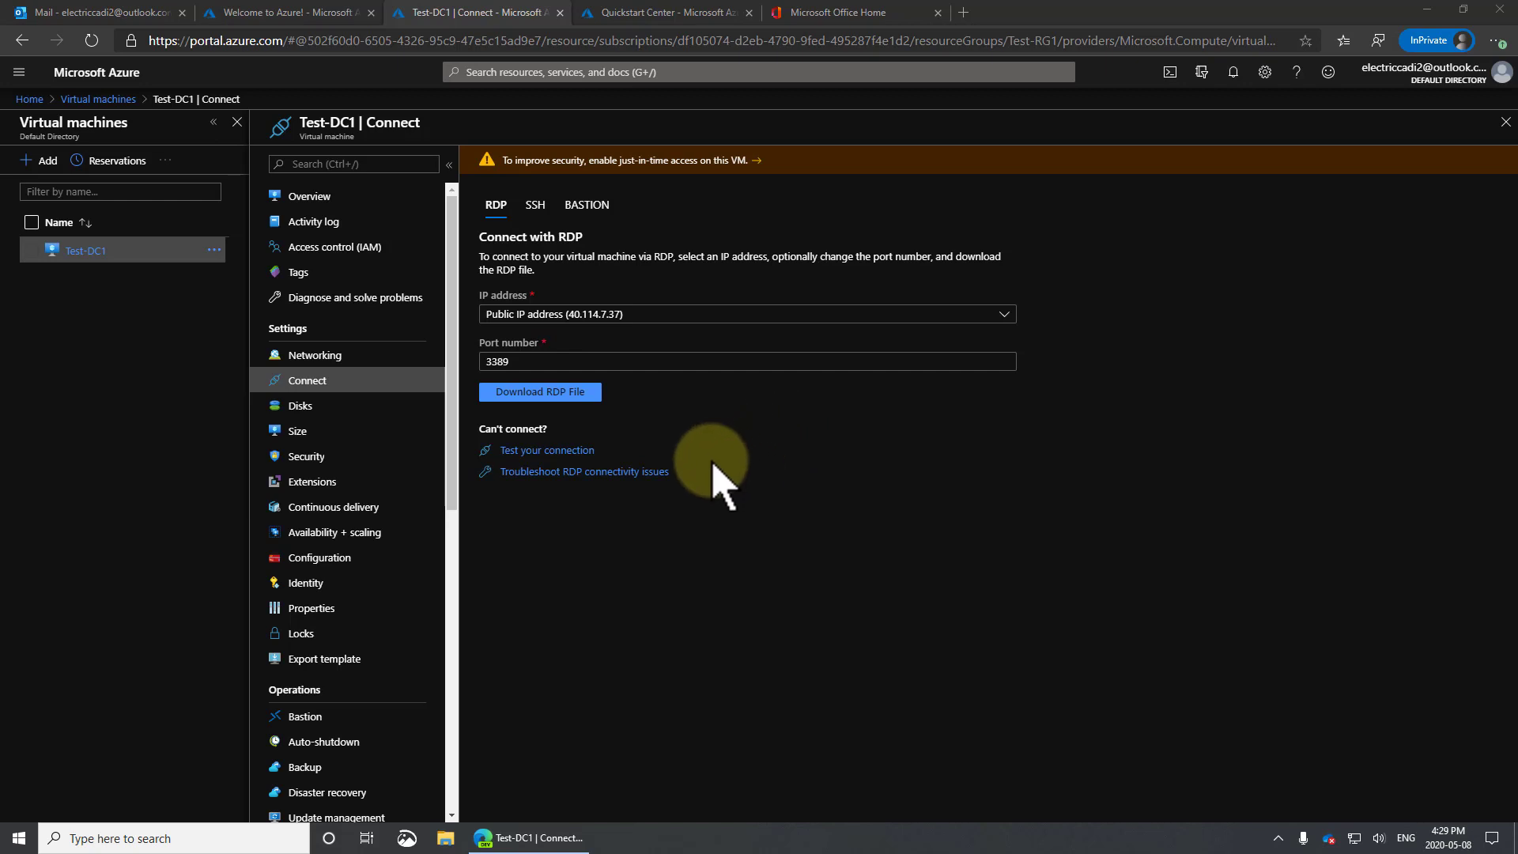
pyautogui.click(450, 434)
pyautogui.click(332, 353)
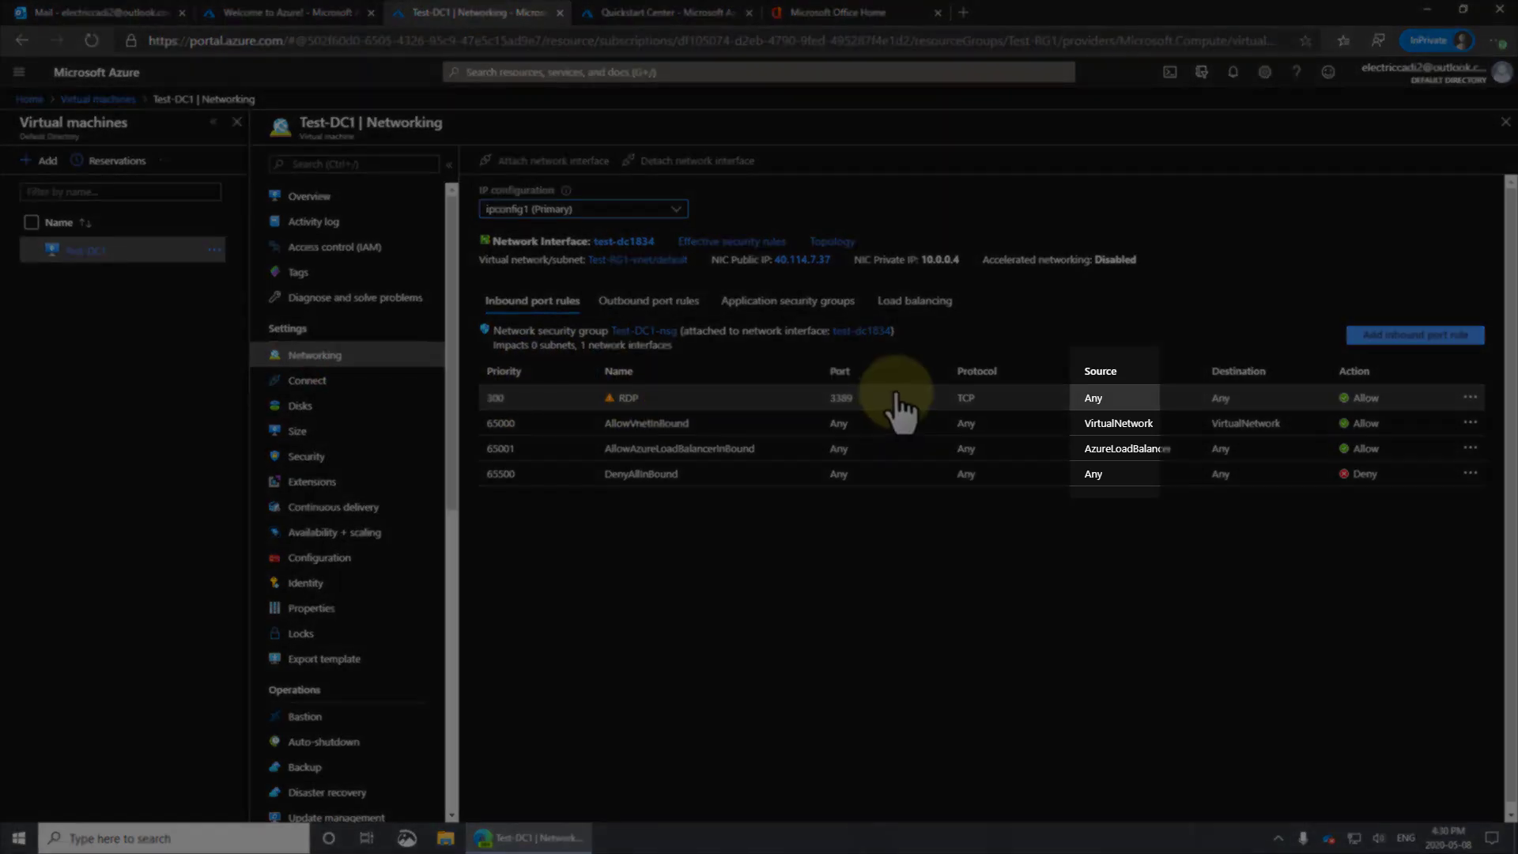
pyautogui.click(897, 400)
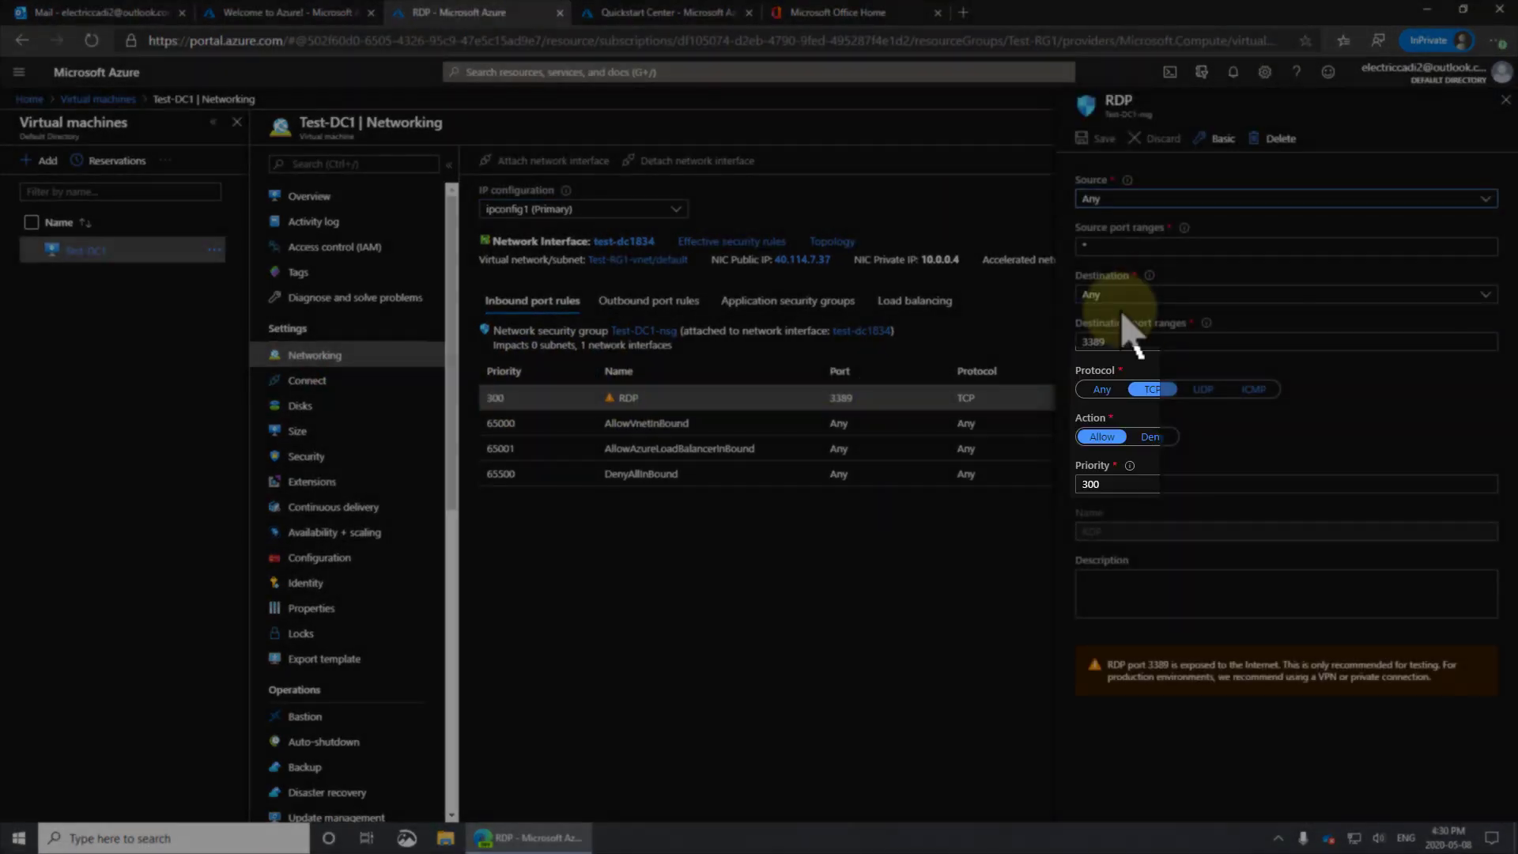
pyautogui.click(1090, 202)
pyautogui.click(1103, 235)
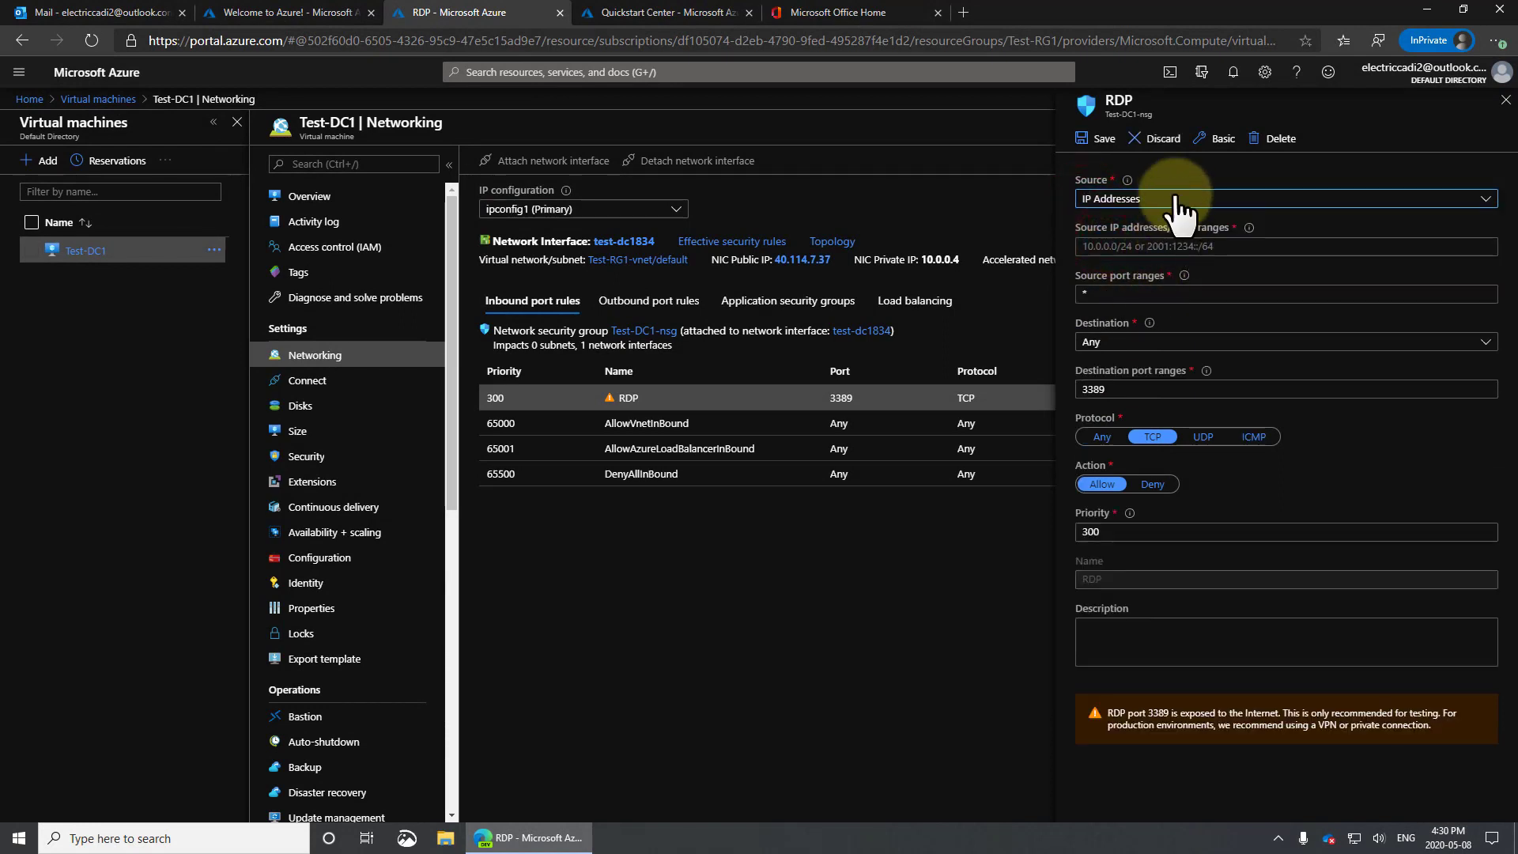
pyautogui.click(1507, 103)
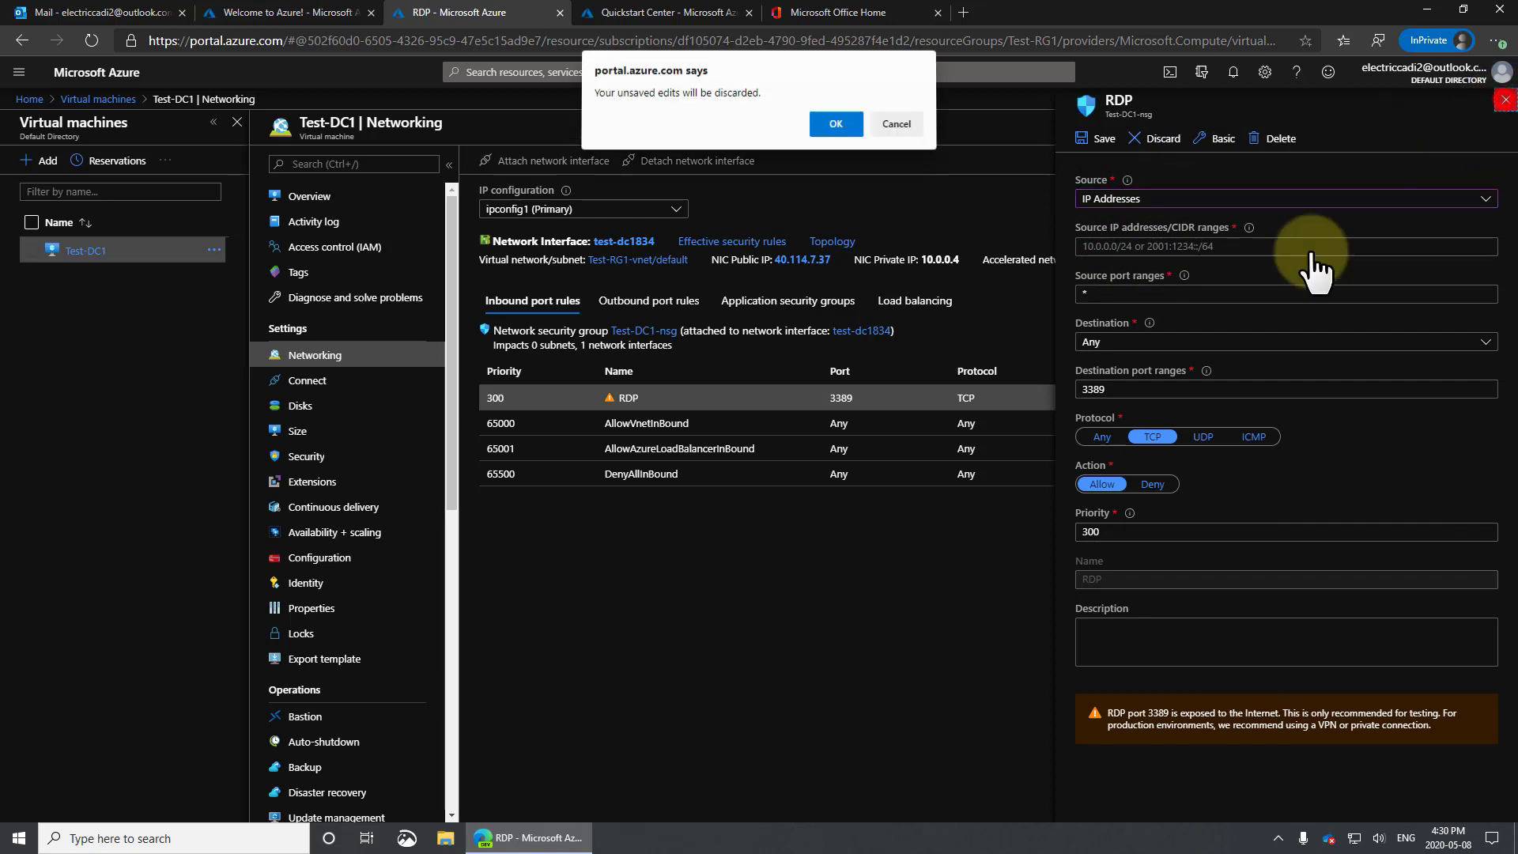
pyautogui.click(839, 127)
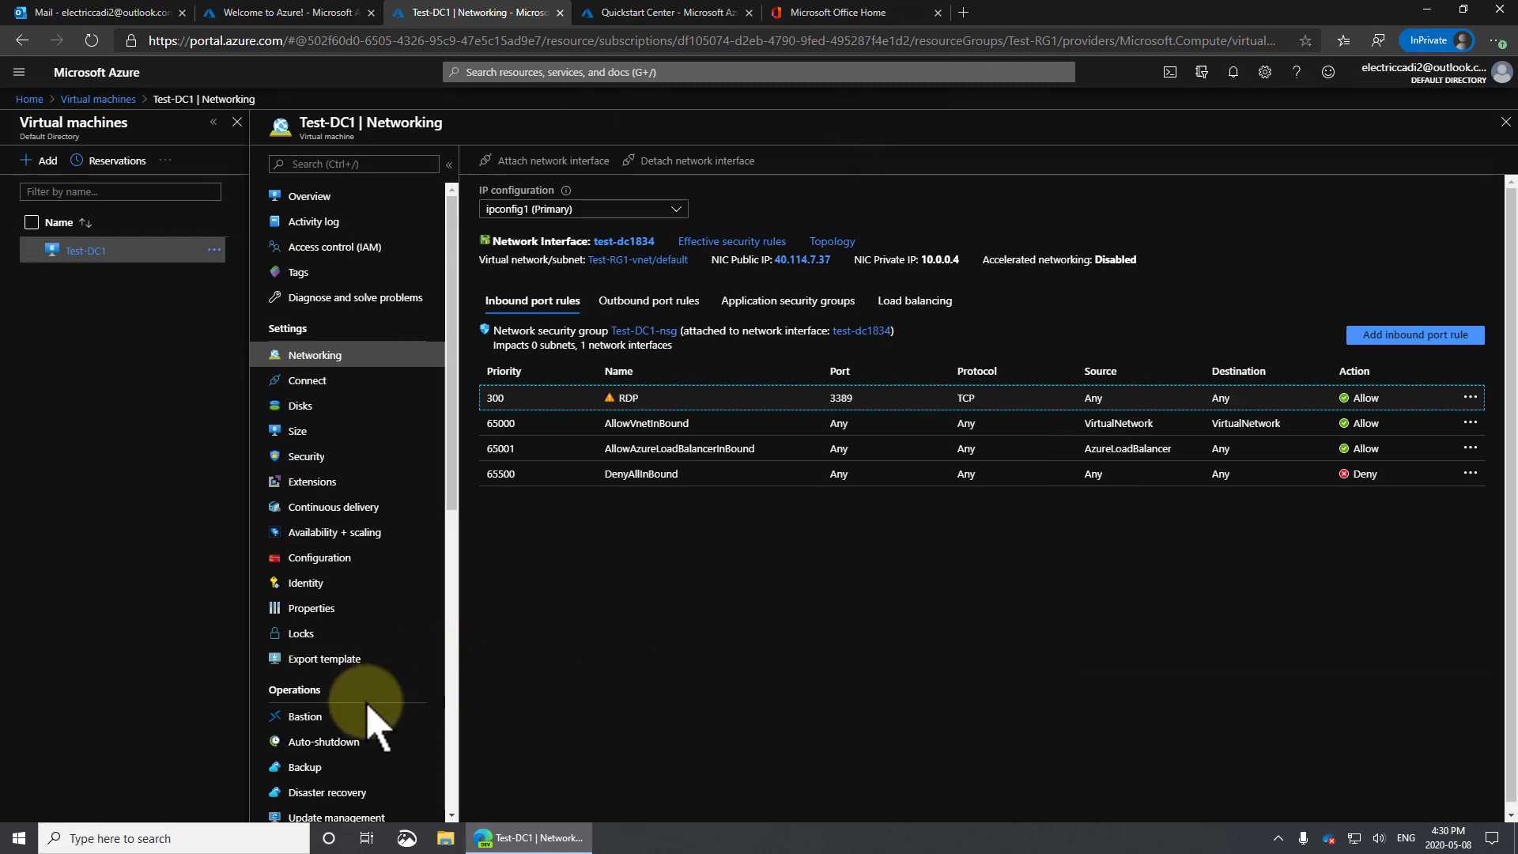
# - Open the Bastion configuration of Test-DC1 and select the required subnet name, AzureBastionSubnet
pyautogui.click(304, 716)
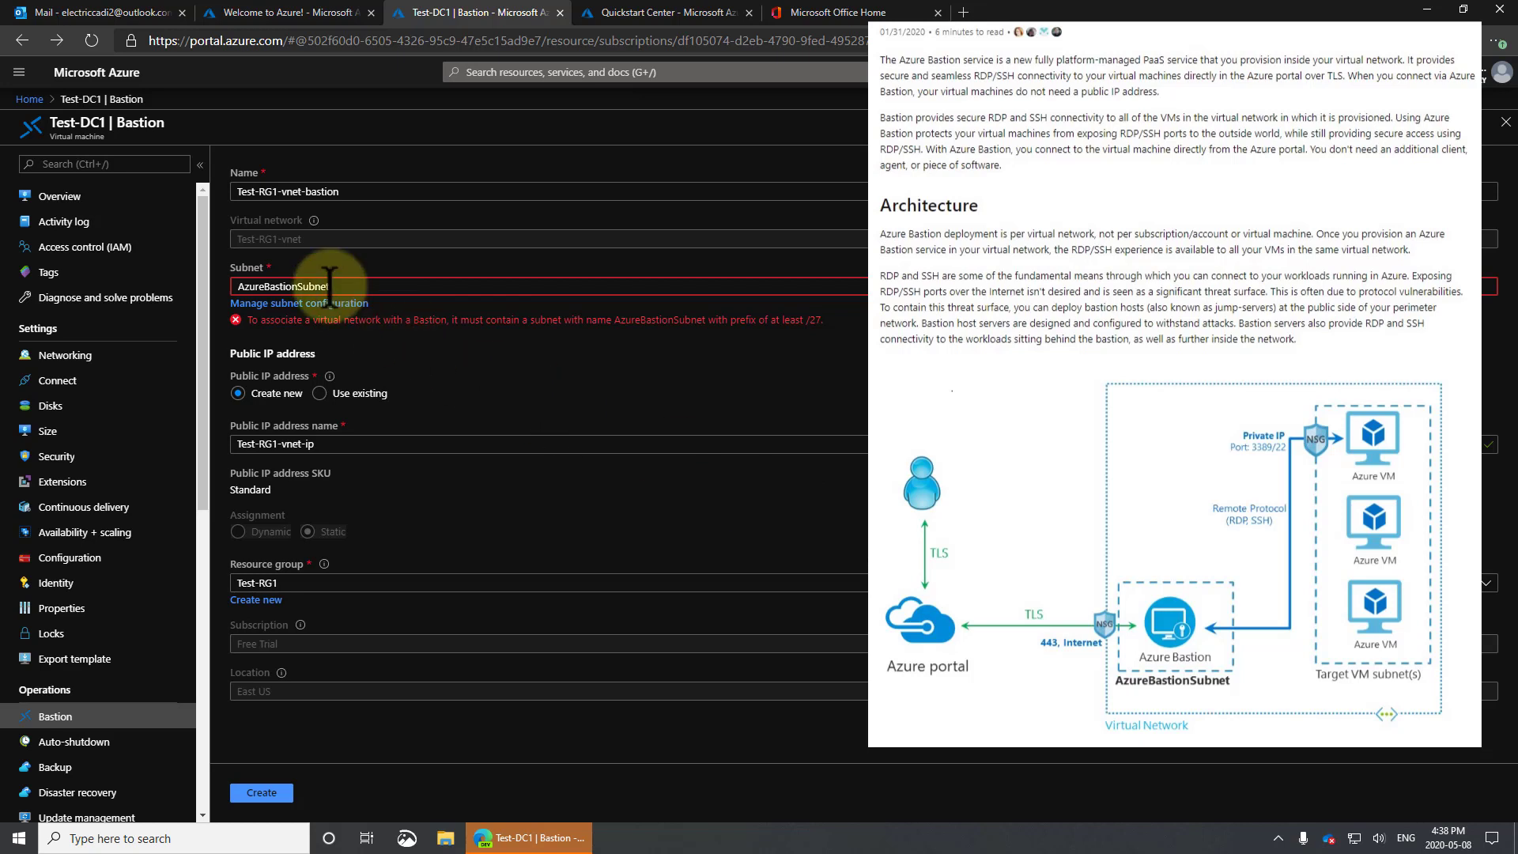
pyautogui.moveTo(348, 284); pyautogui.dragTo(172, 281)
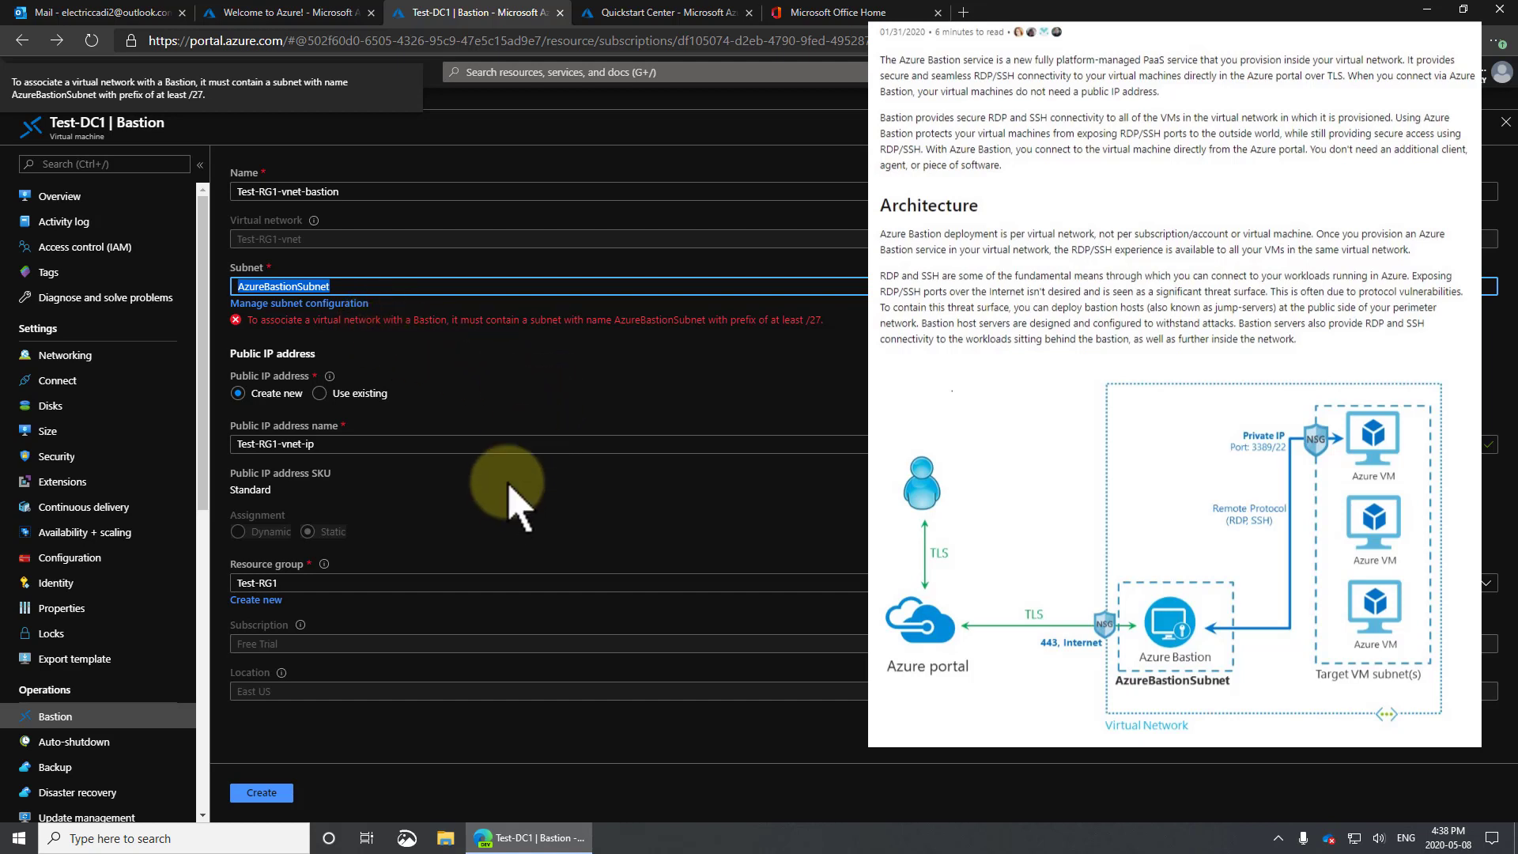
# - Add the address range 10.10.0.0/24 to the address space of the Test-RG1-vnet virtual network and save it
pyautogui.click(510, 72)
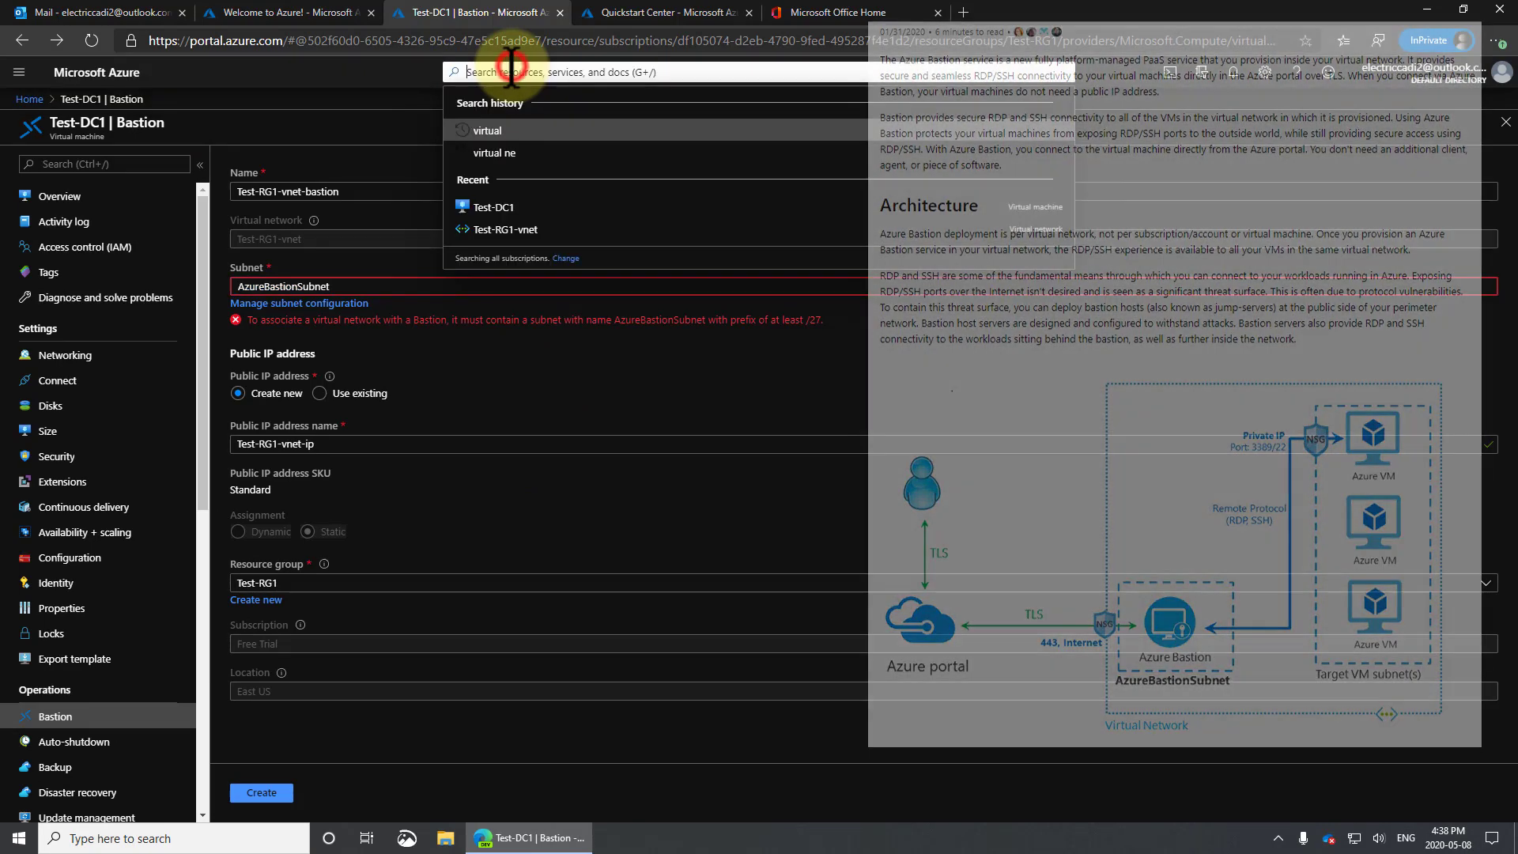
pyautogui.write('viru')
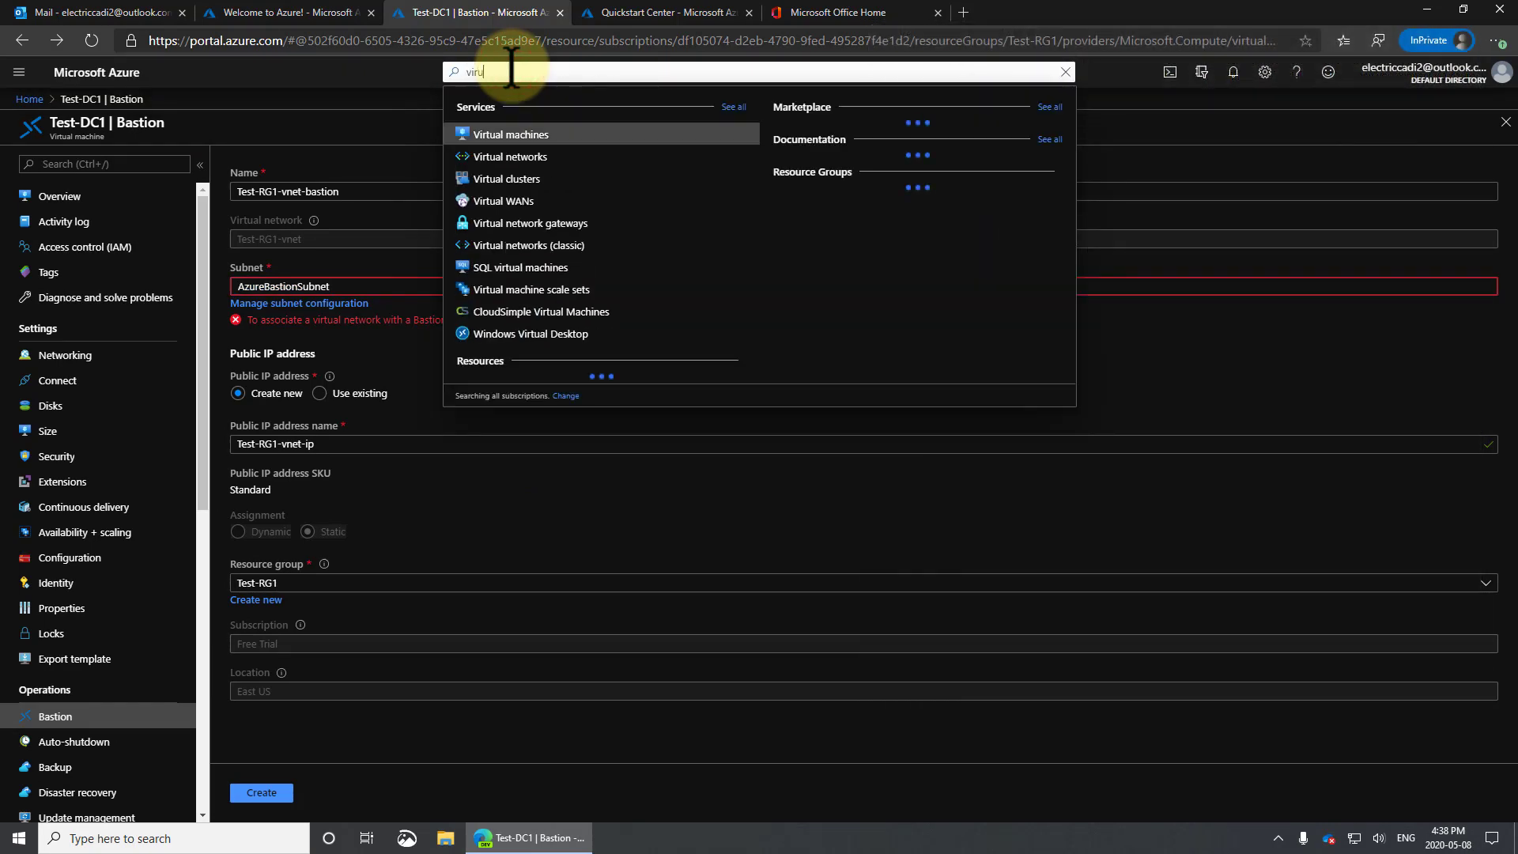
pyautogui.press('Down')
pyautogui.press('Return')
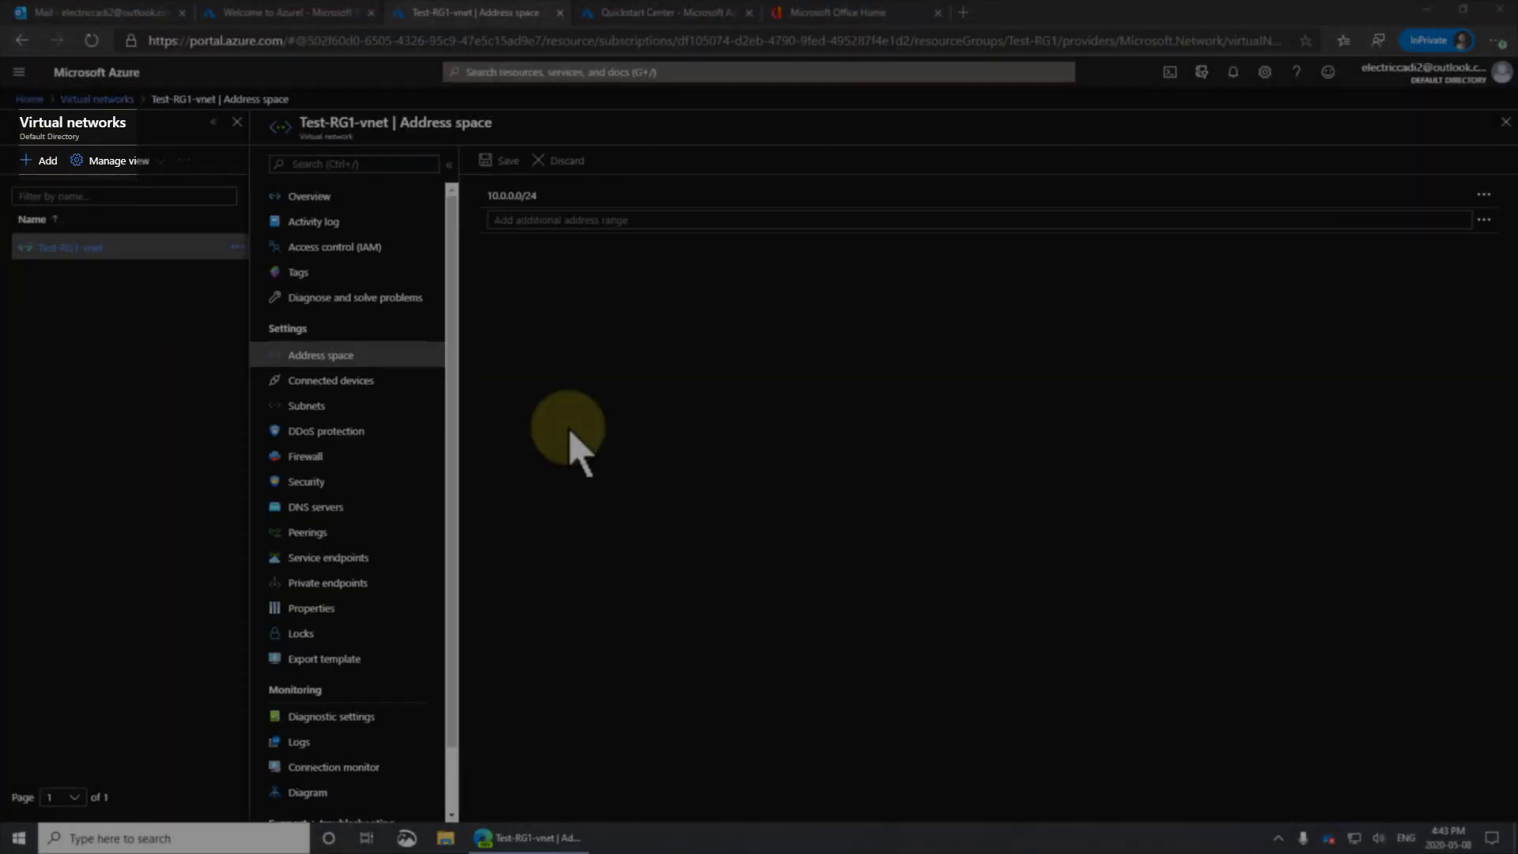
pyautogui.click(500, 220)
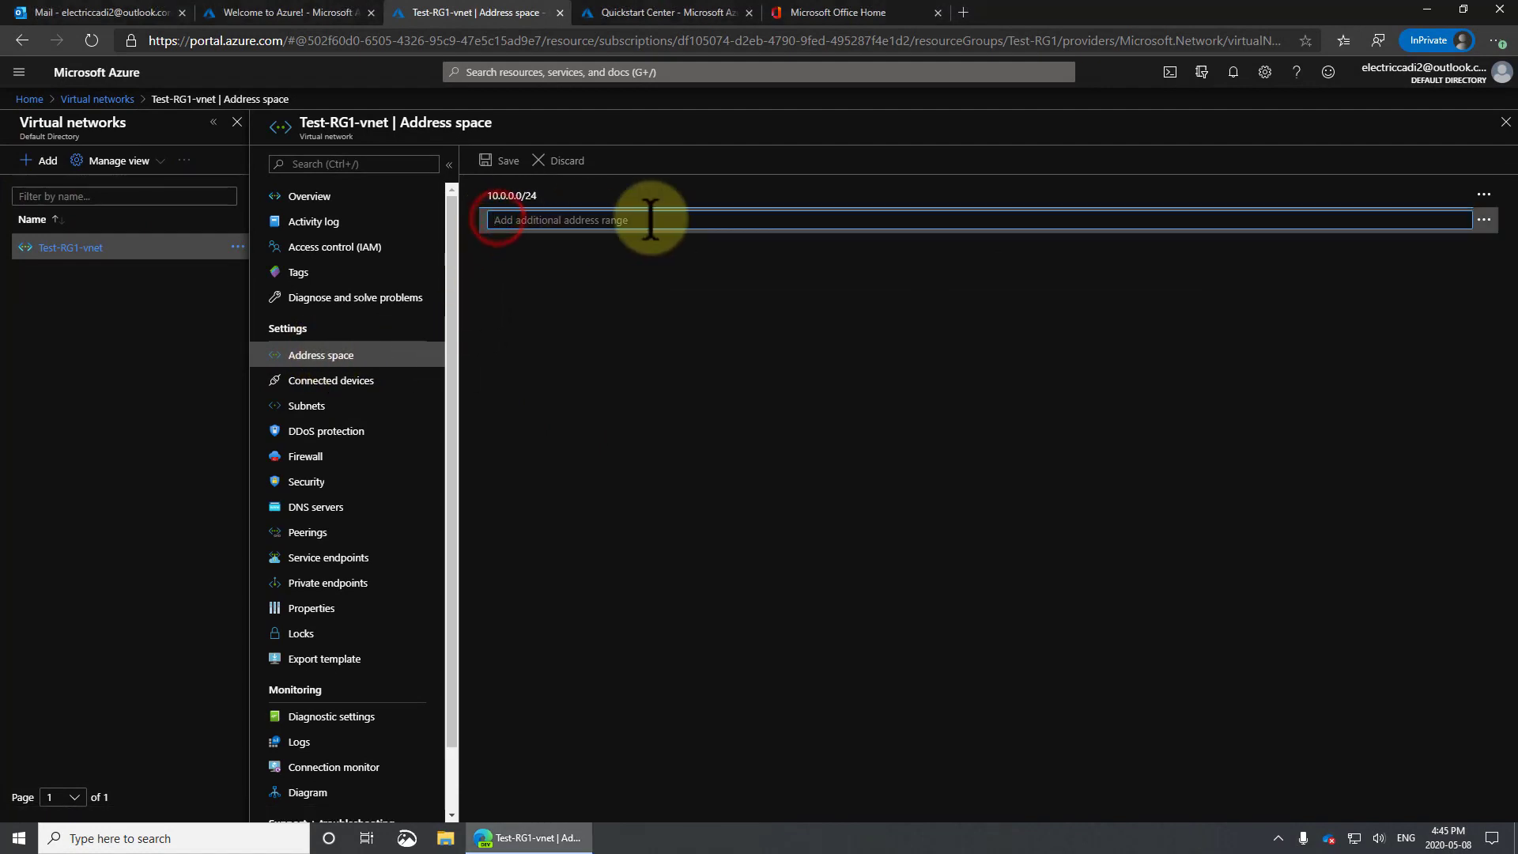
pyautogui.write('10.10.')
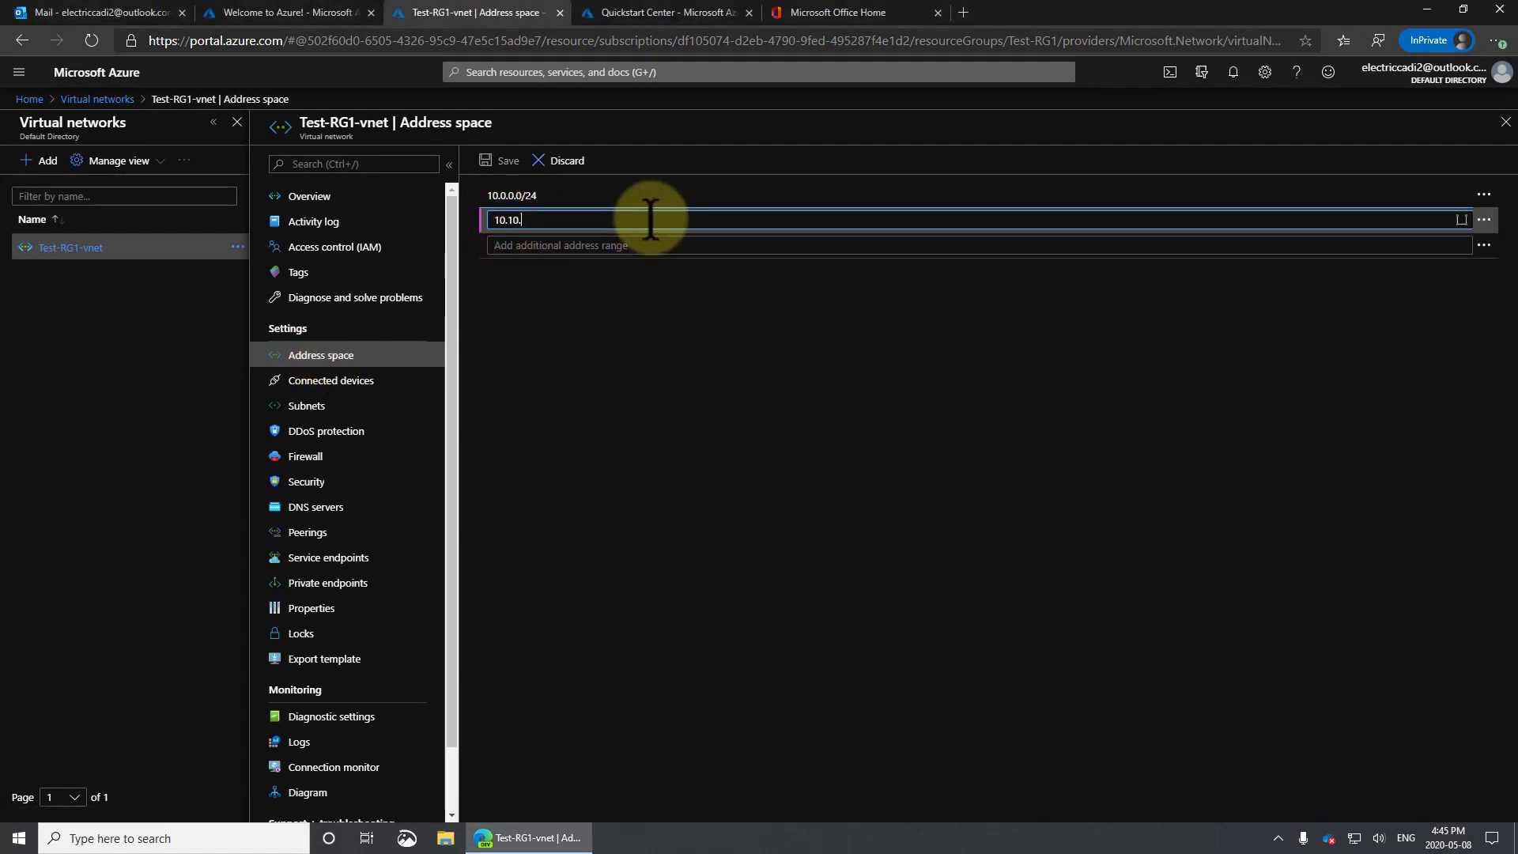
pyautogui.write('0.0.0/24')
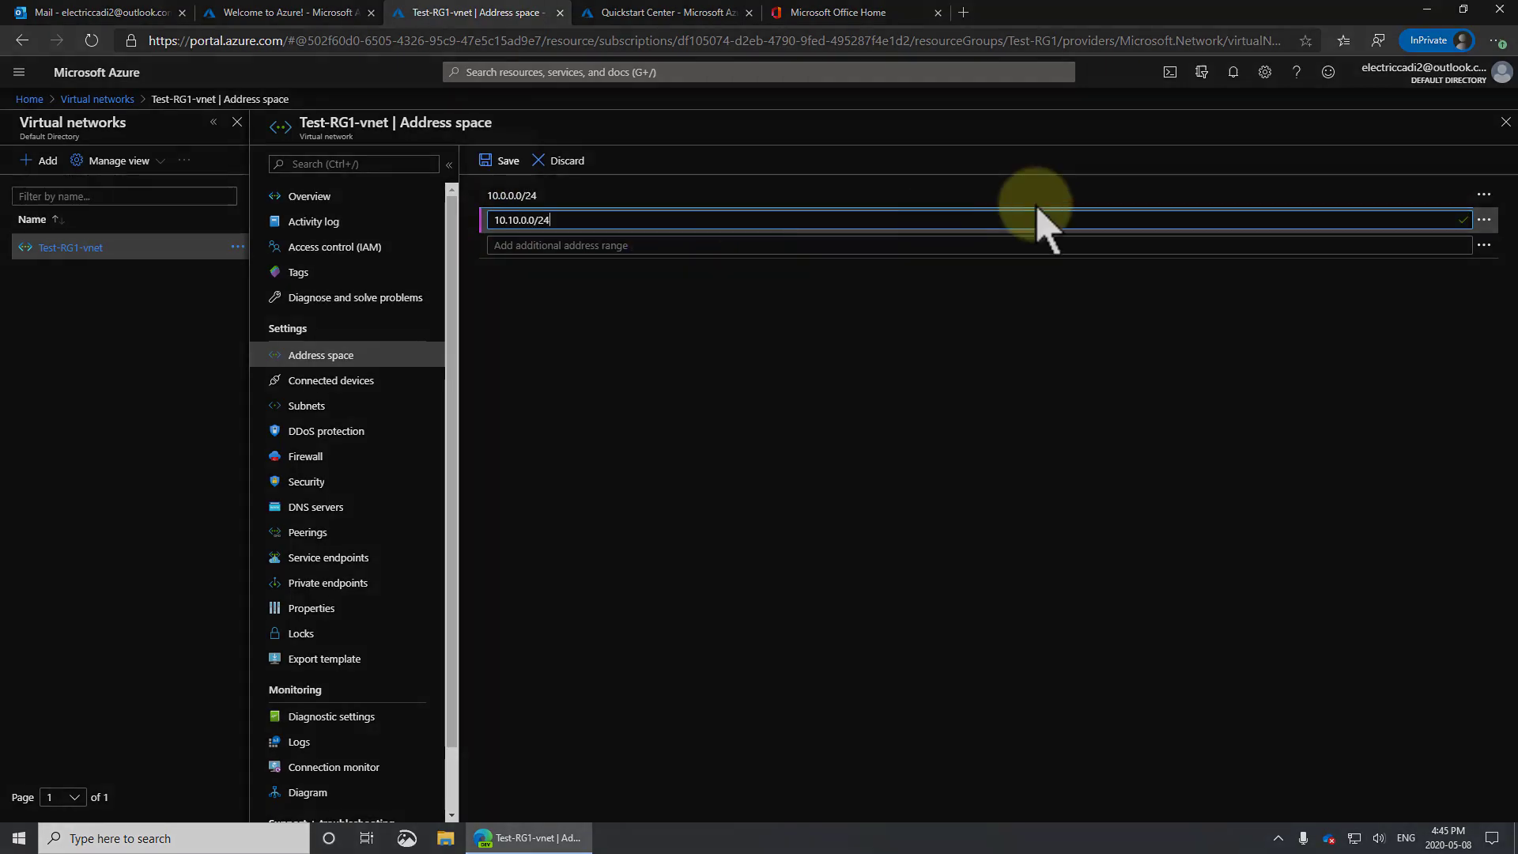
pyautogui.press('Tab')
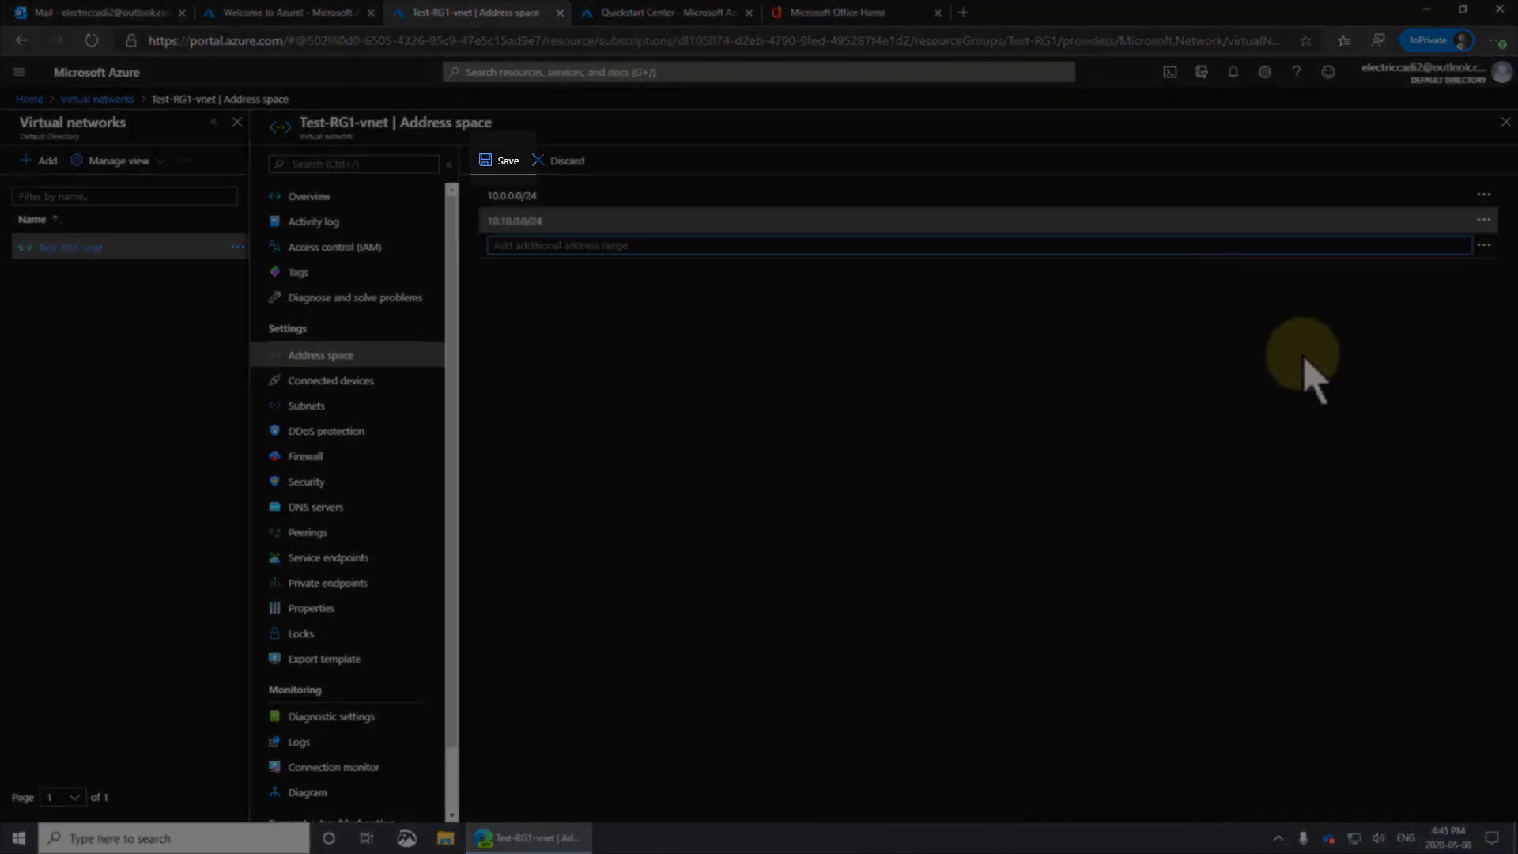
pyautogui.click(501, 160)
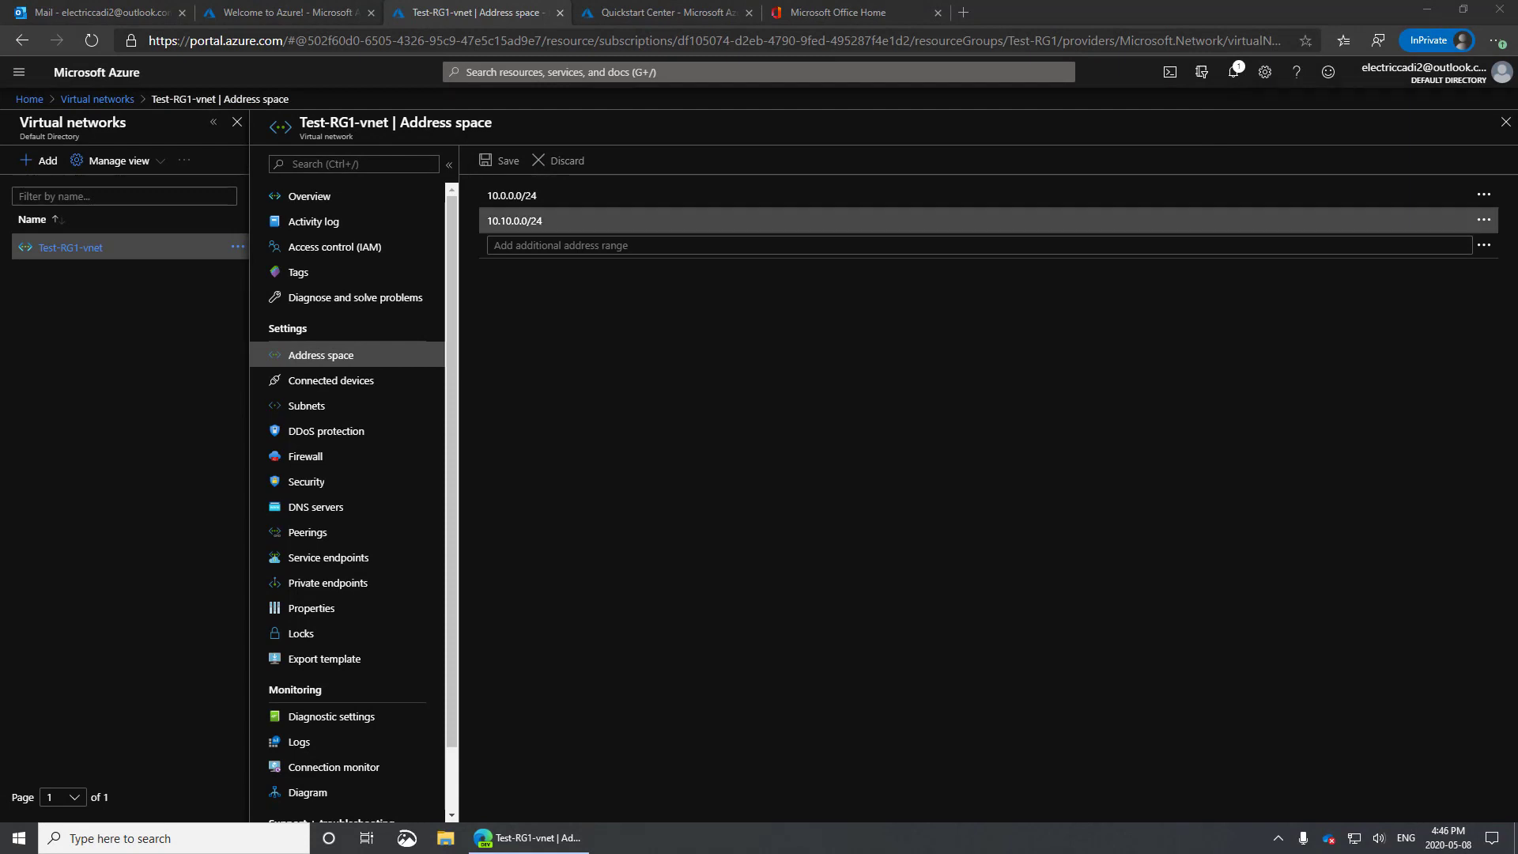
# - Add a subnet named AzureBastionSubnet with range 10.10.0.0/24 to Test-RG1-vnet, with no service endpoints or delegation
pyautogui.click(324, 407)
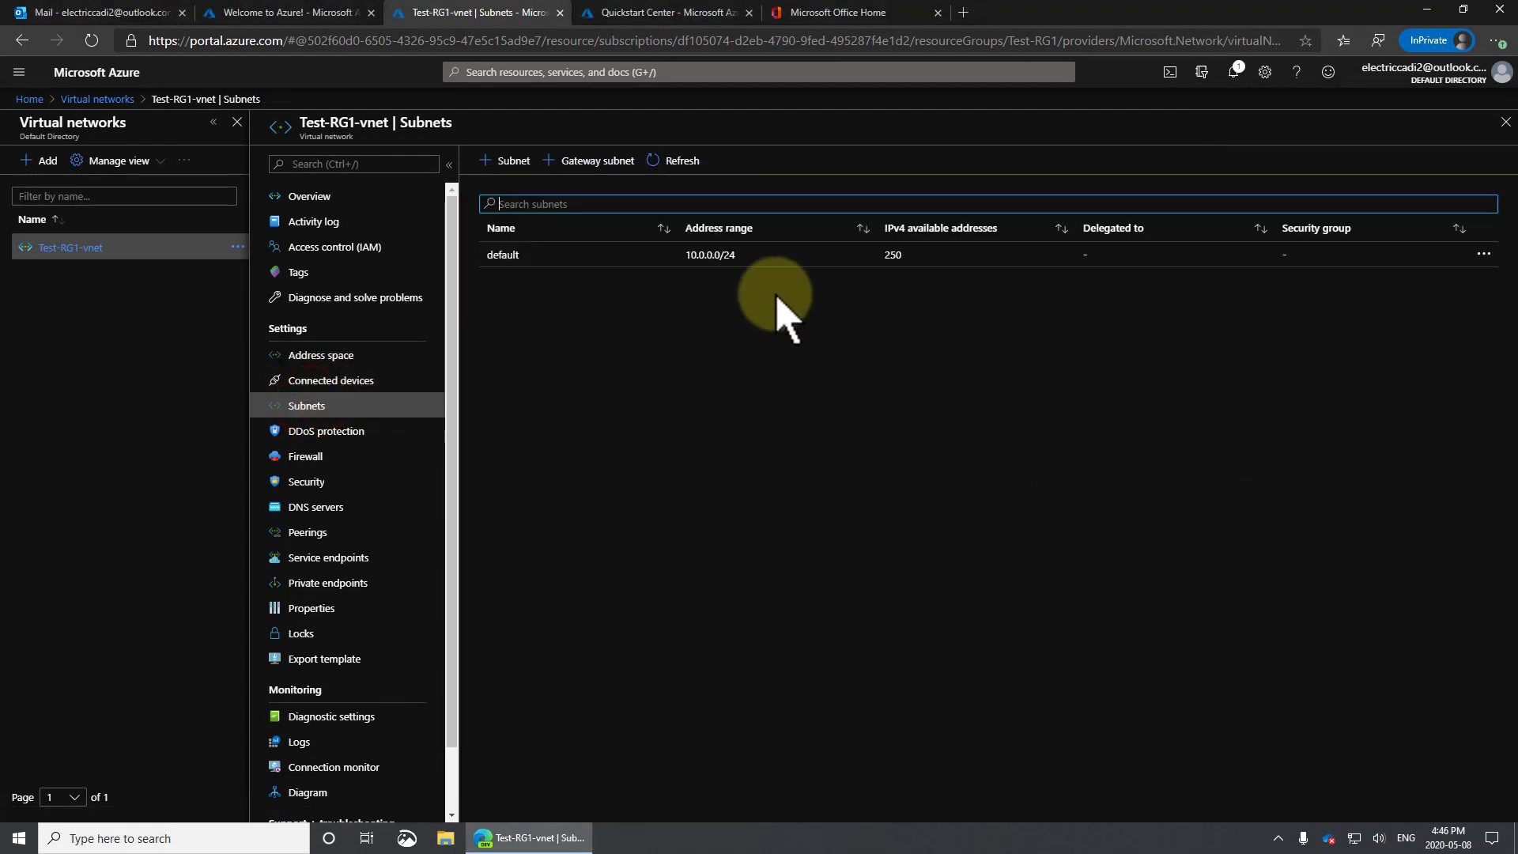
pyautogui.click(513, 160)
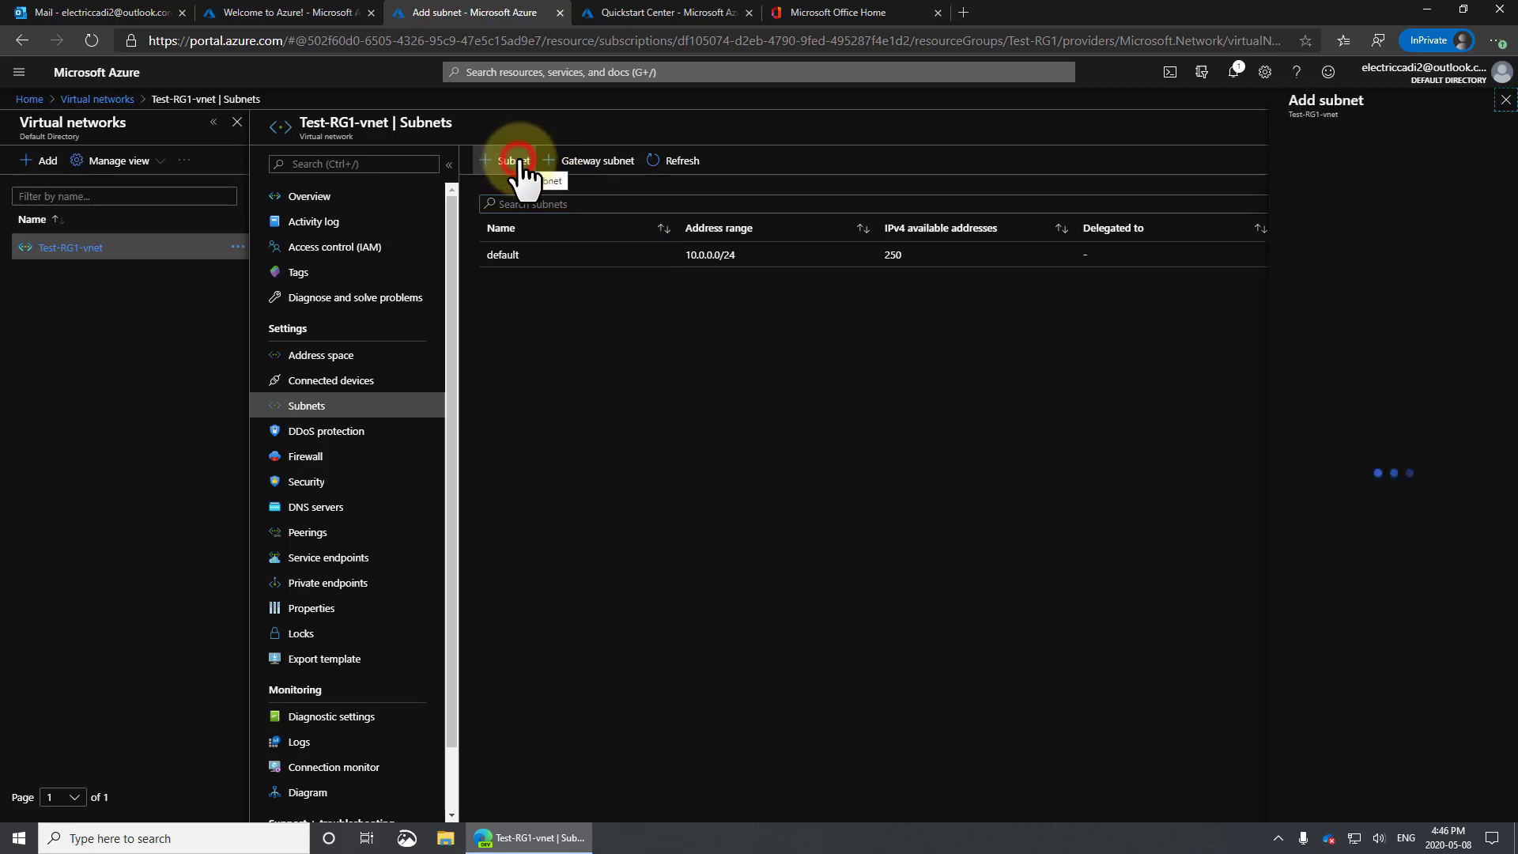
pyautogui.write('AzureBastionSubnet')
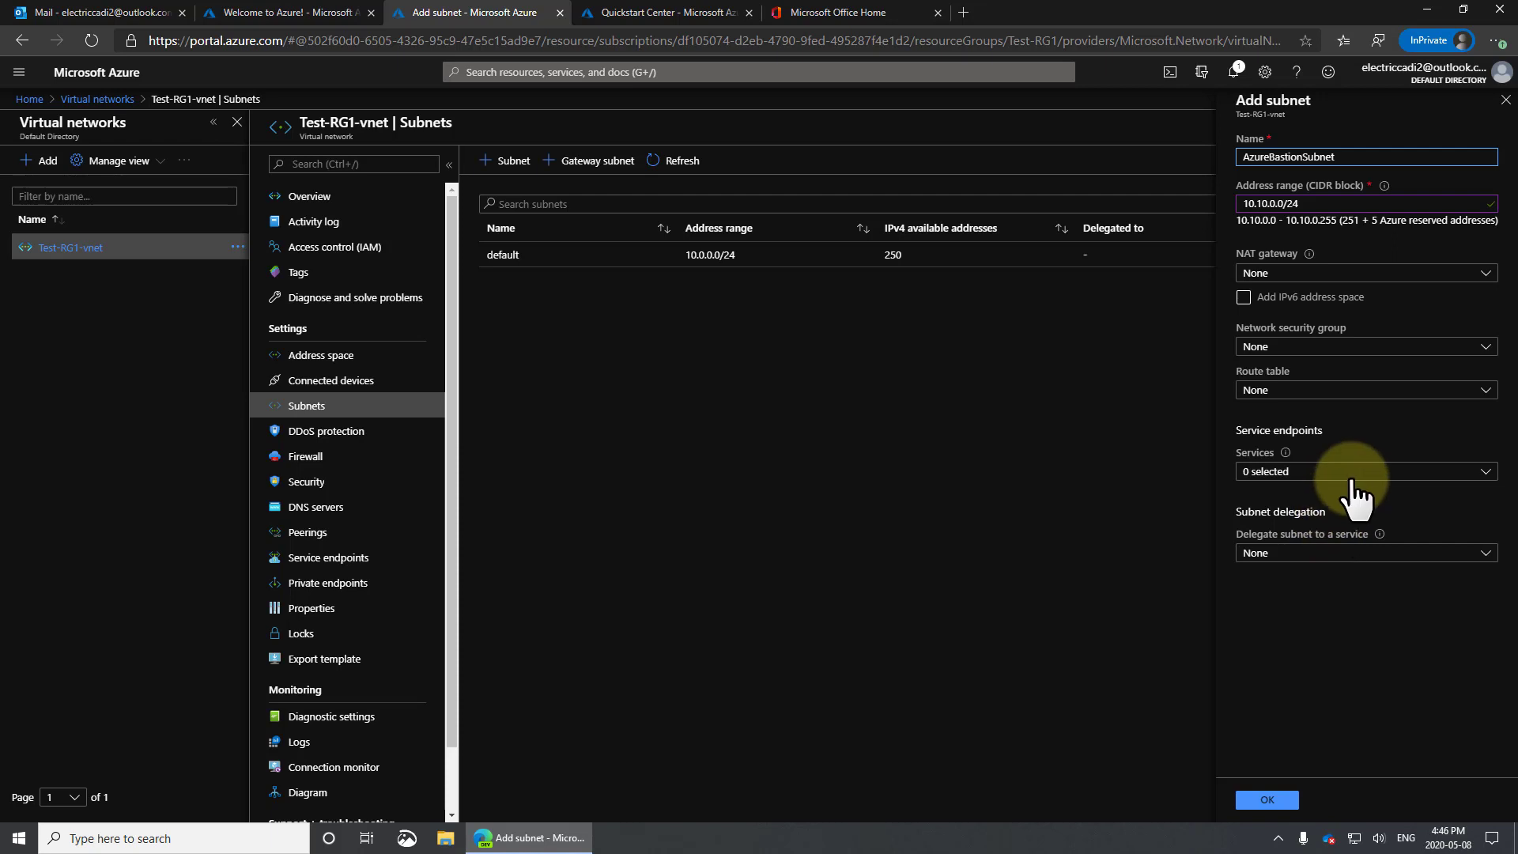
pyautogui.click(1487, 472)
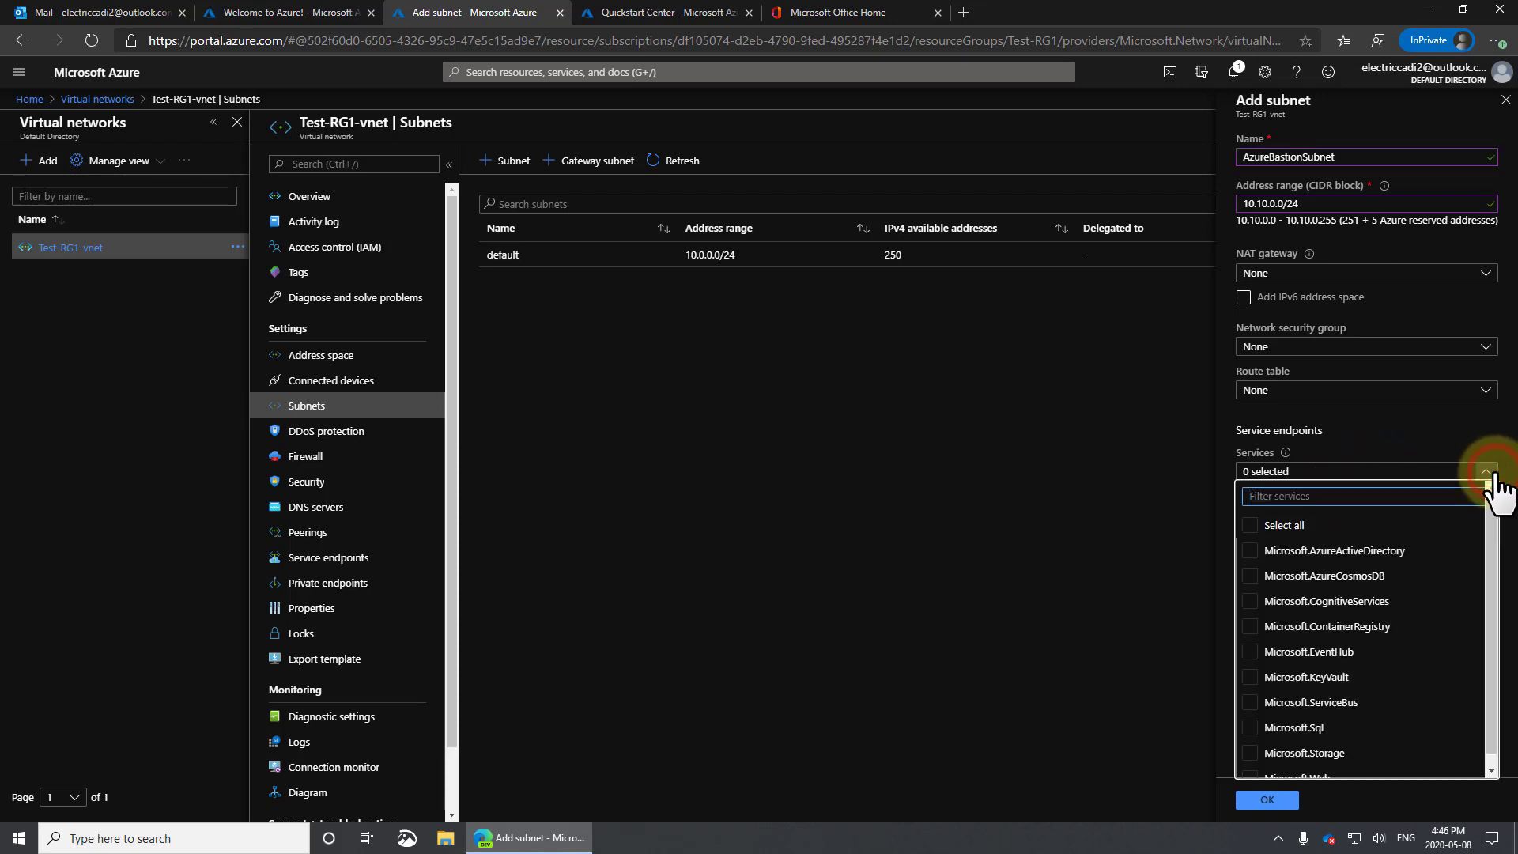
pyautogui.click(1492, 472)
pyautogui.click(1485, 553)
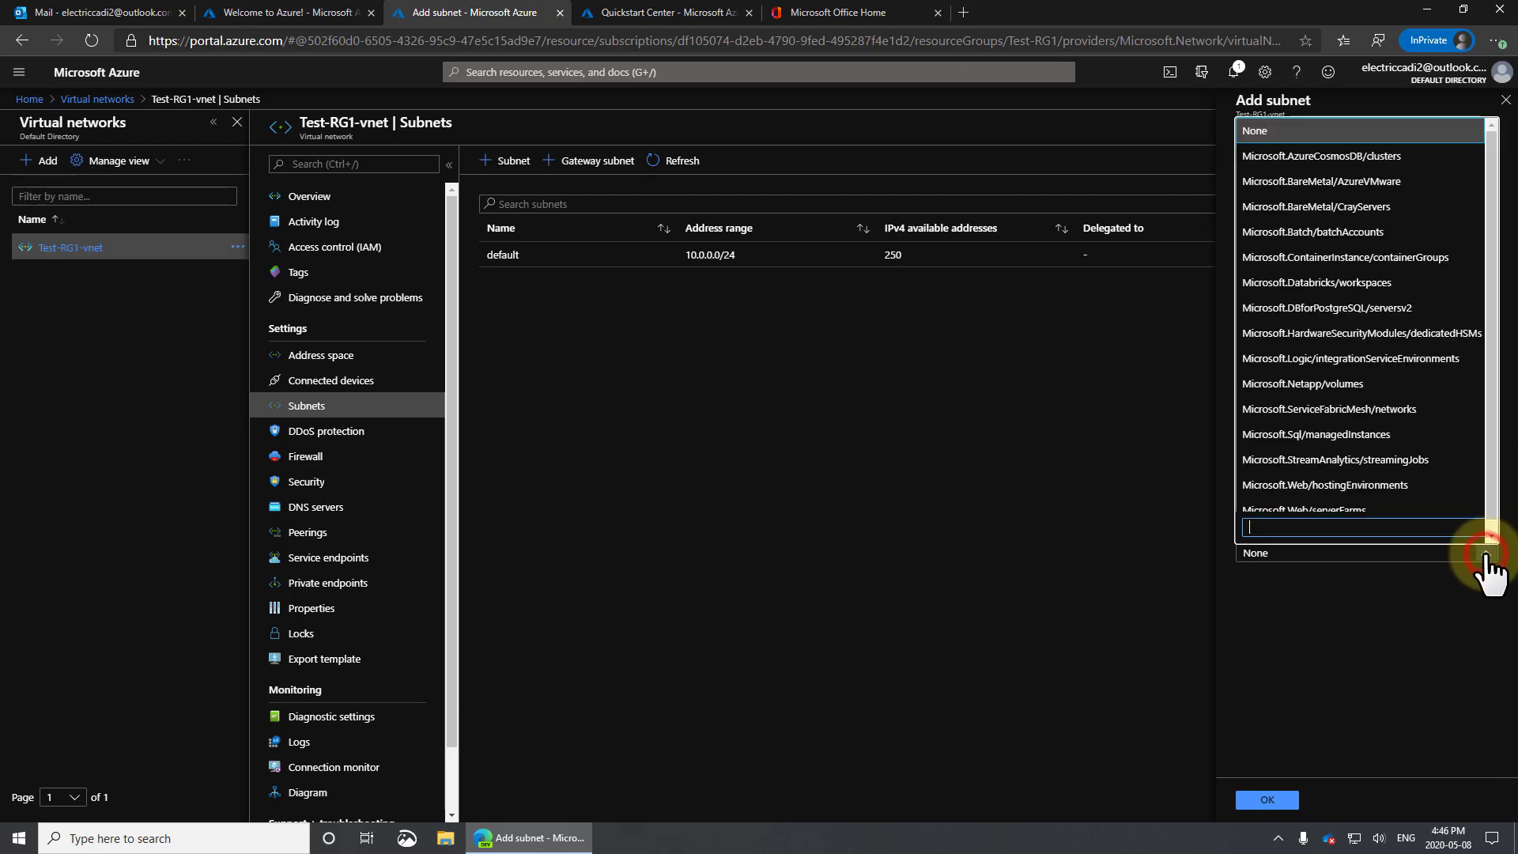
pyautogui.click(1487, 553)
pyautogui.click(1271, 800)
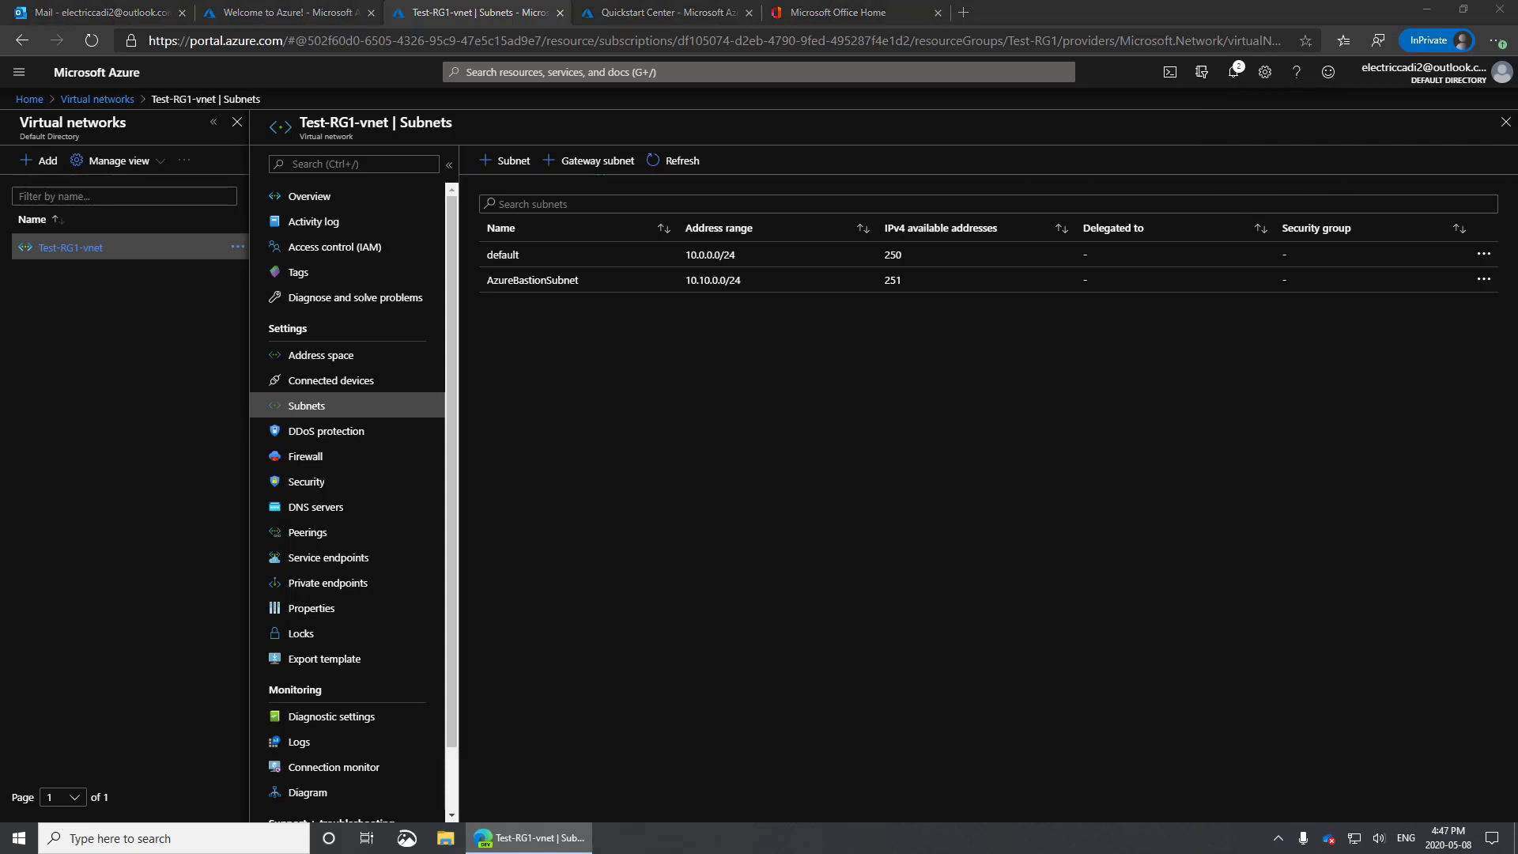
# - Return to the Test-DC1 virtual machine and choose Bastion as its connection method to reach the Bastion creation form
pyautogui.click(529, 72)
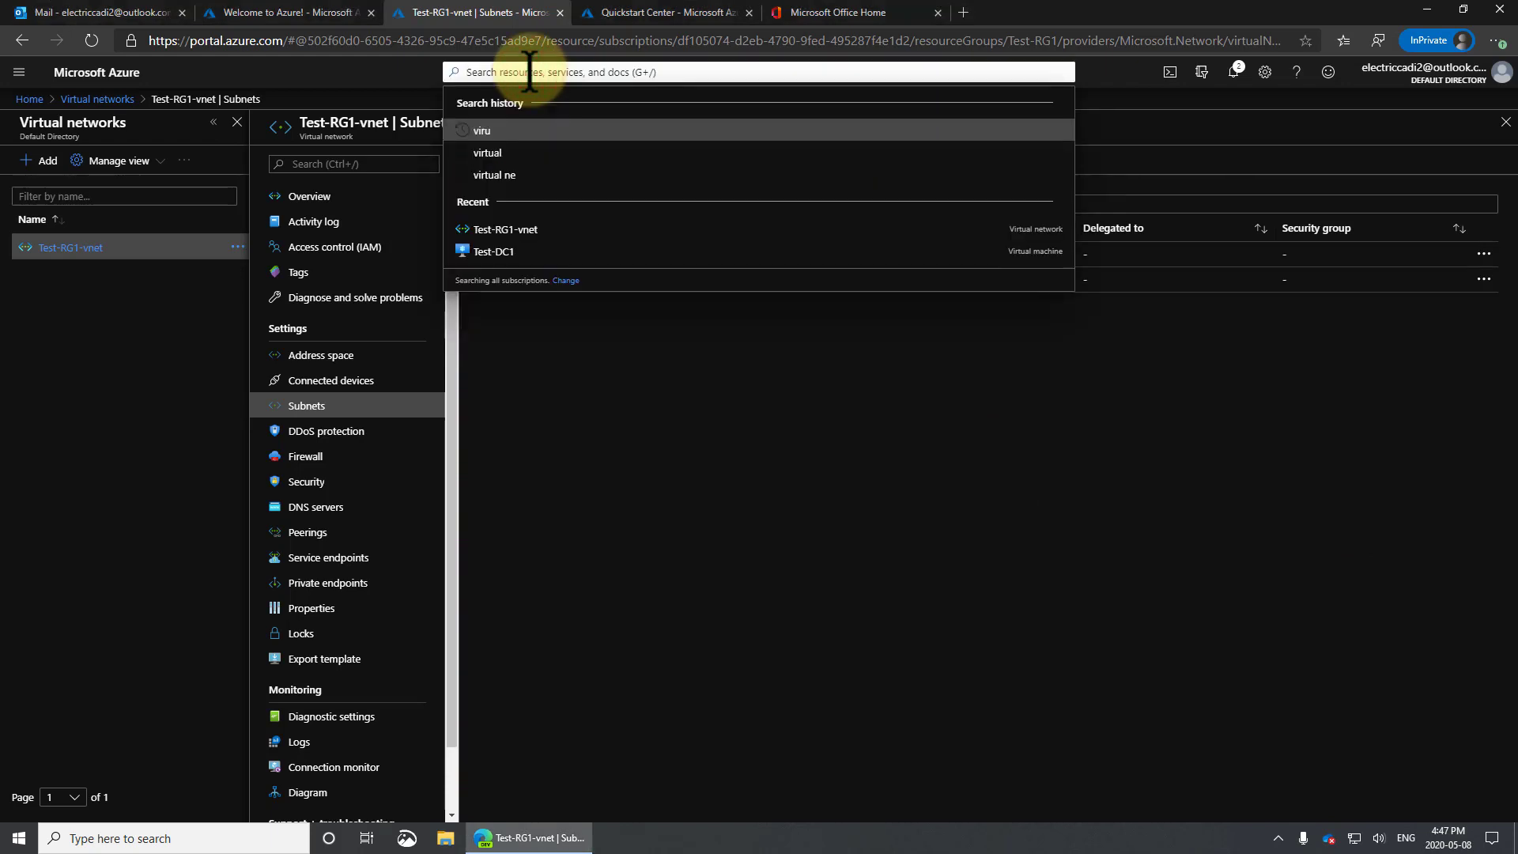
pyautogui.click(24, 98)
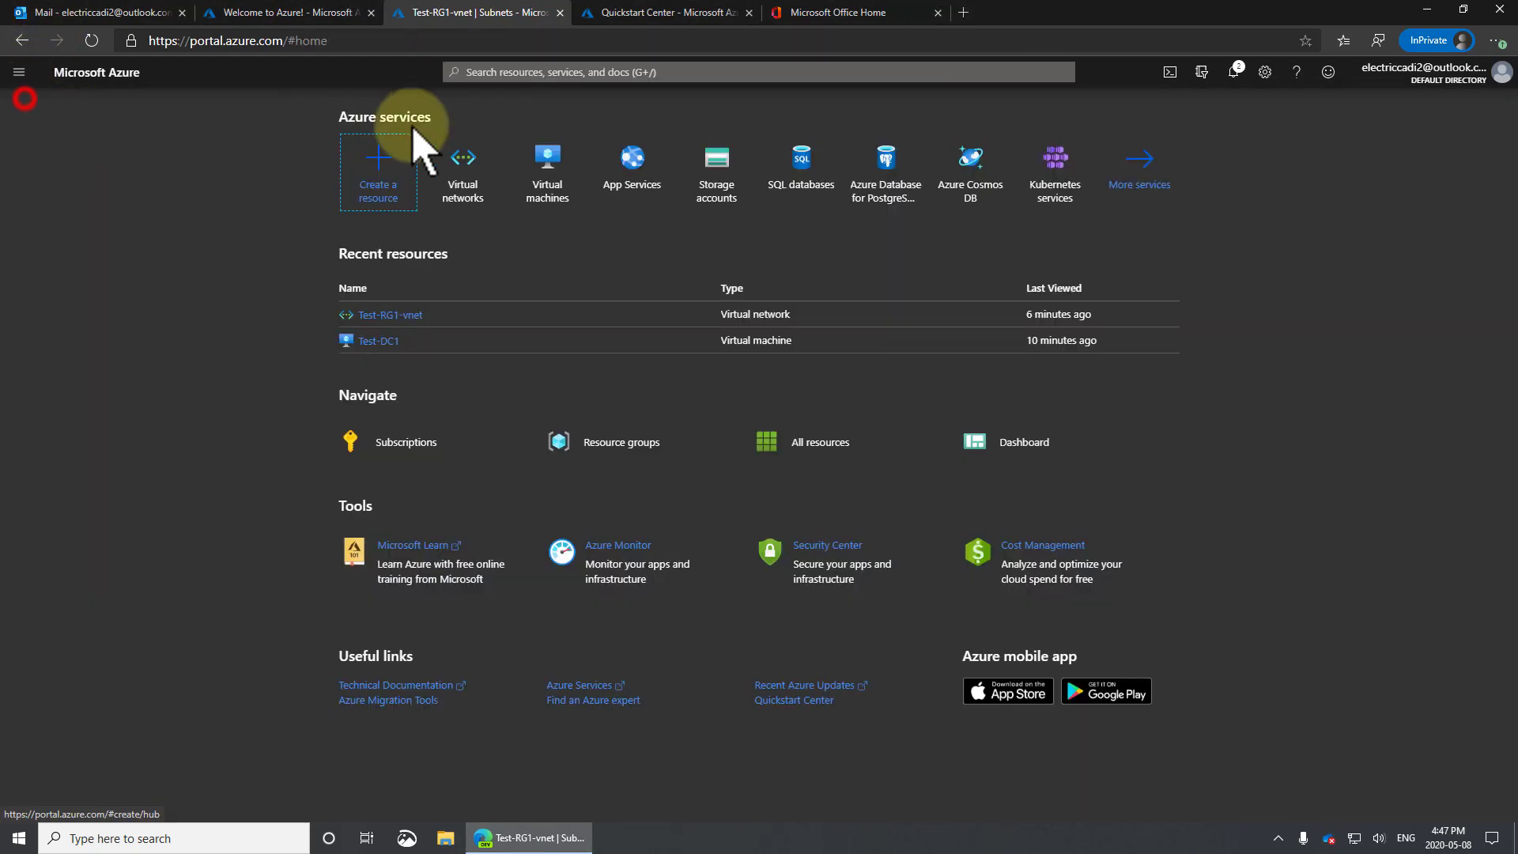
pyautogui.click(552, 177)
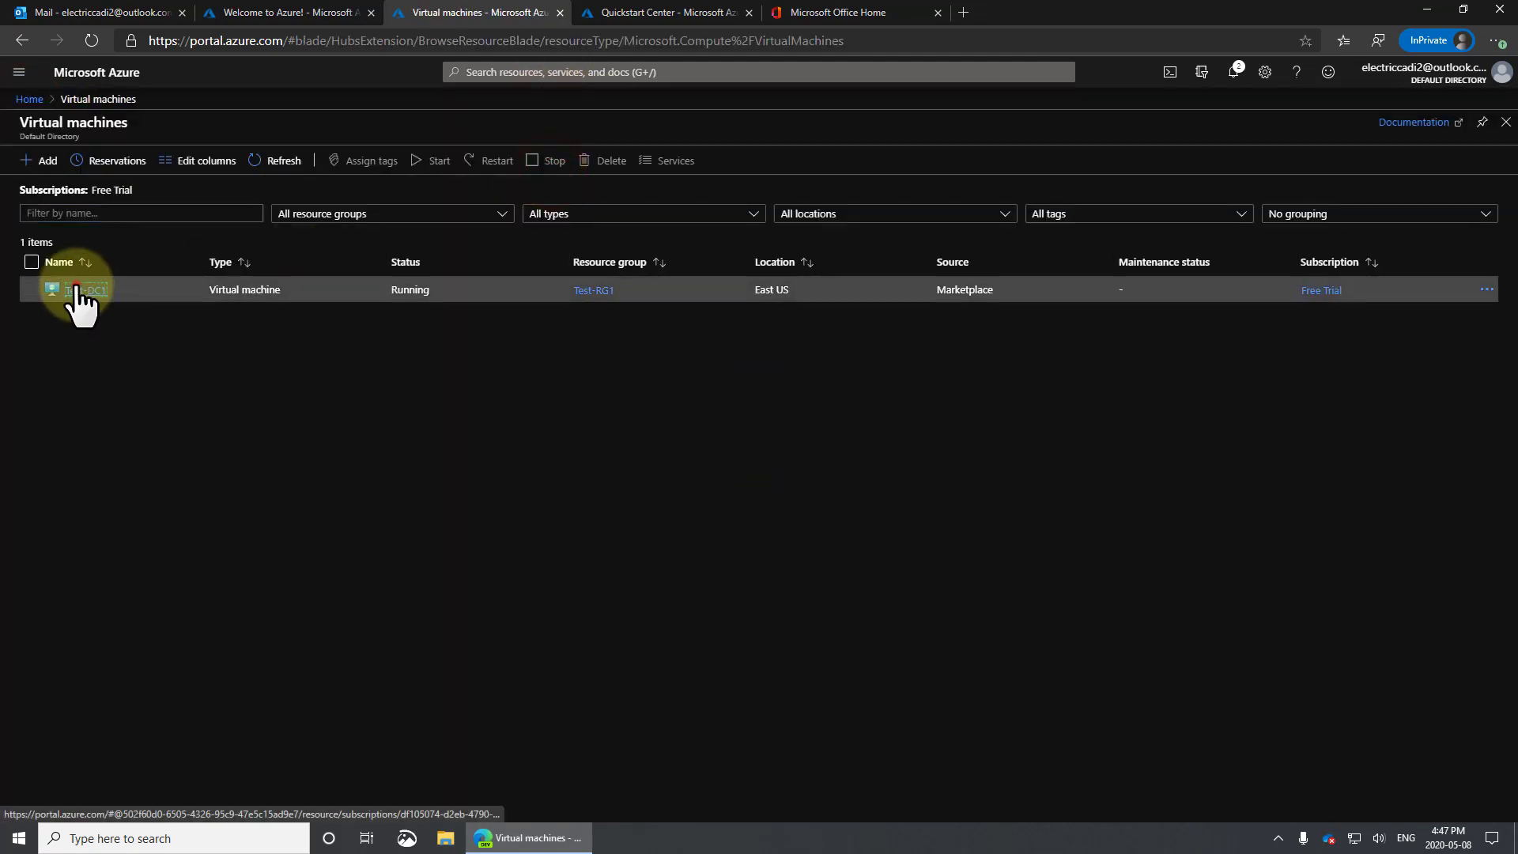
pyautogui.click(78, 289)
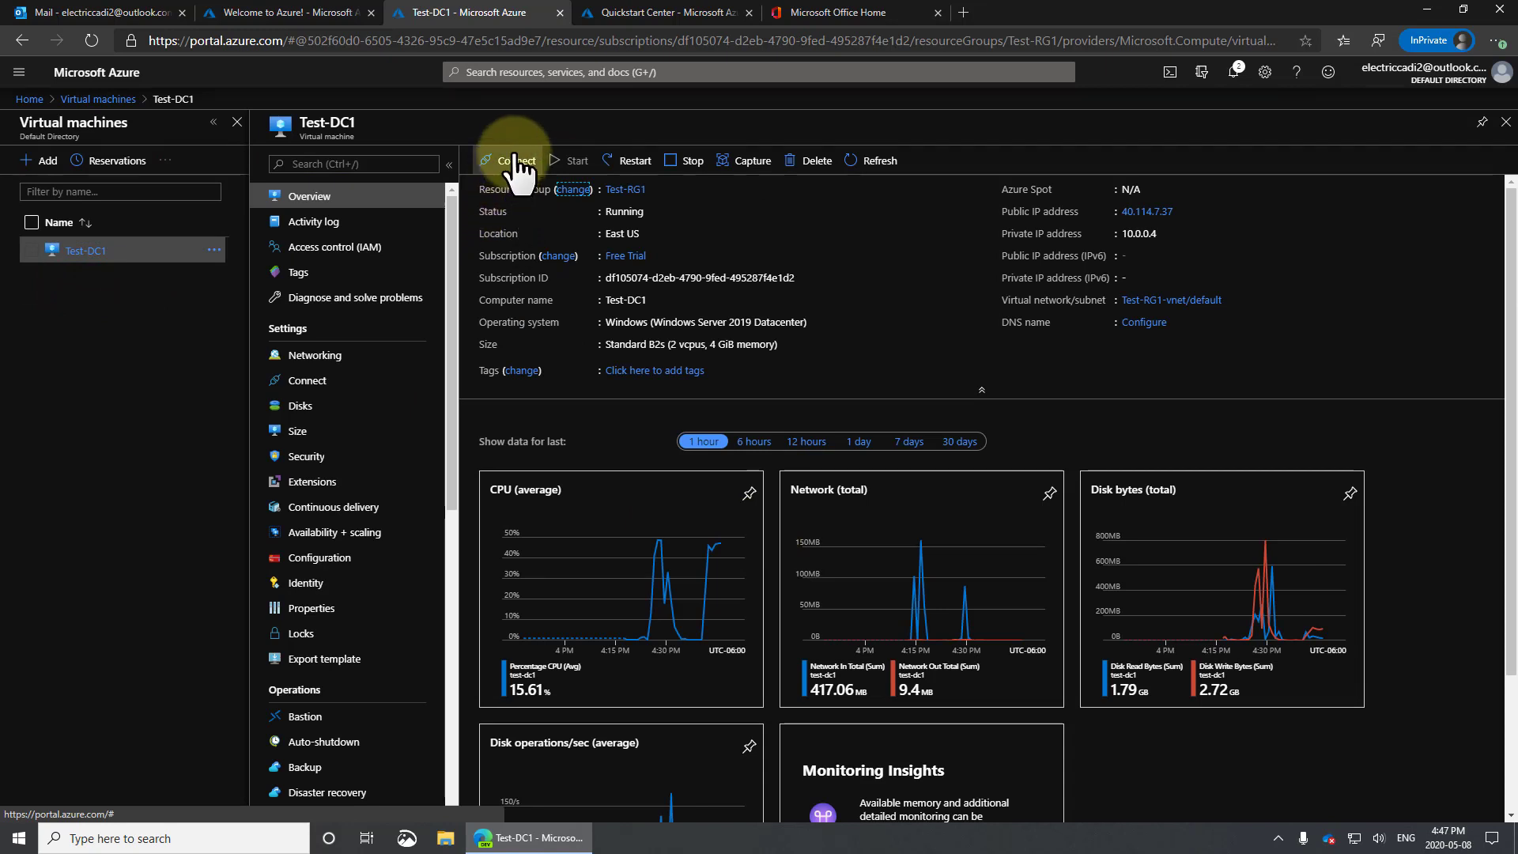
pyautogui.click(517, 163)
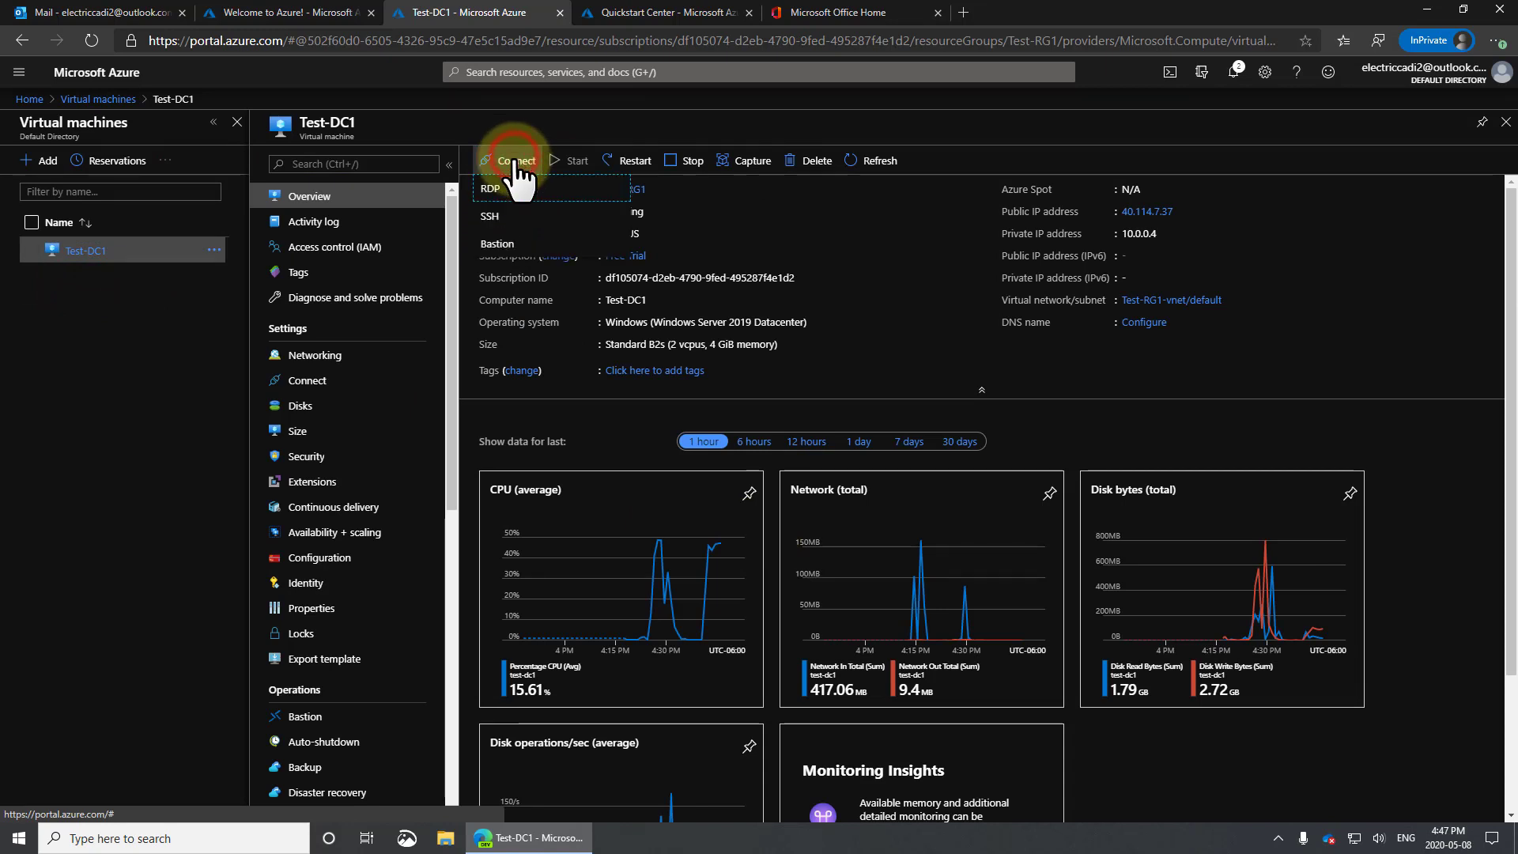
pyautogui.click(498, 244)
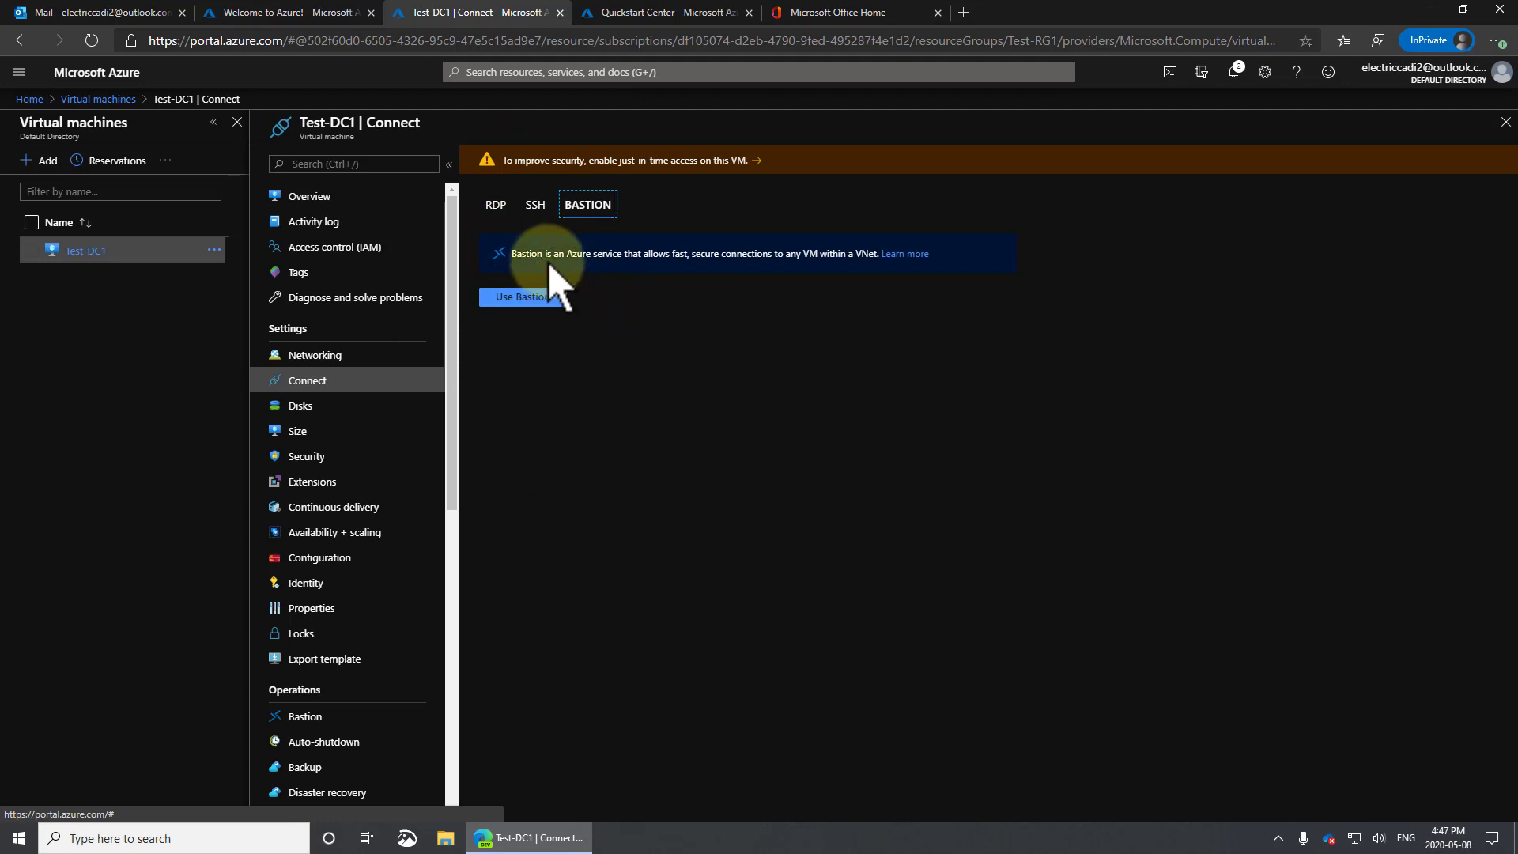
pyautogui.click(525, 298)
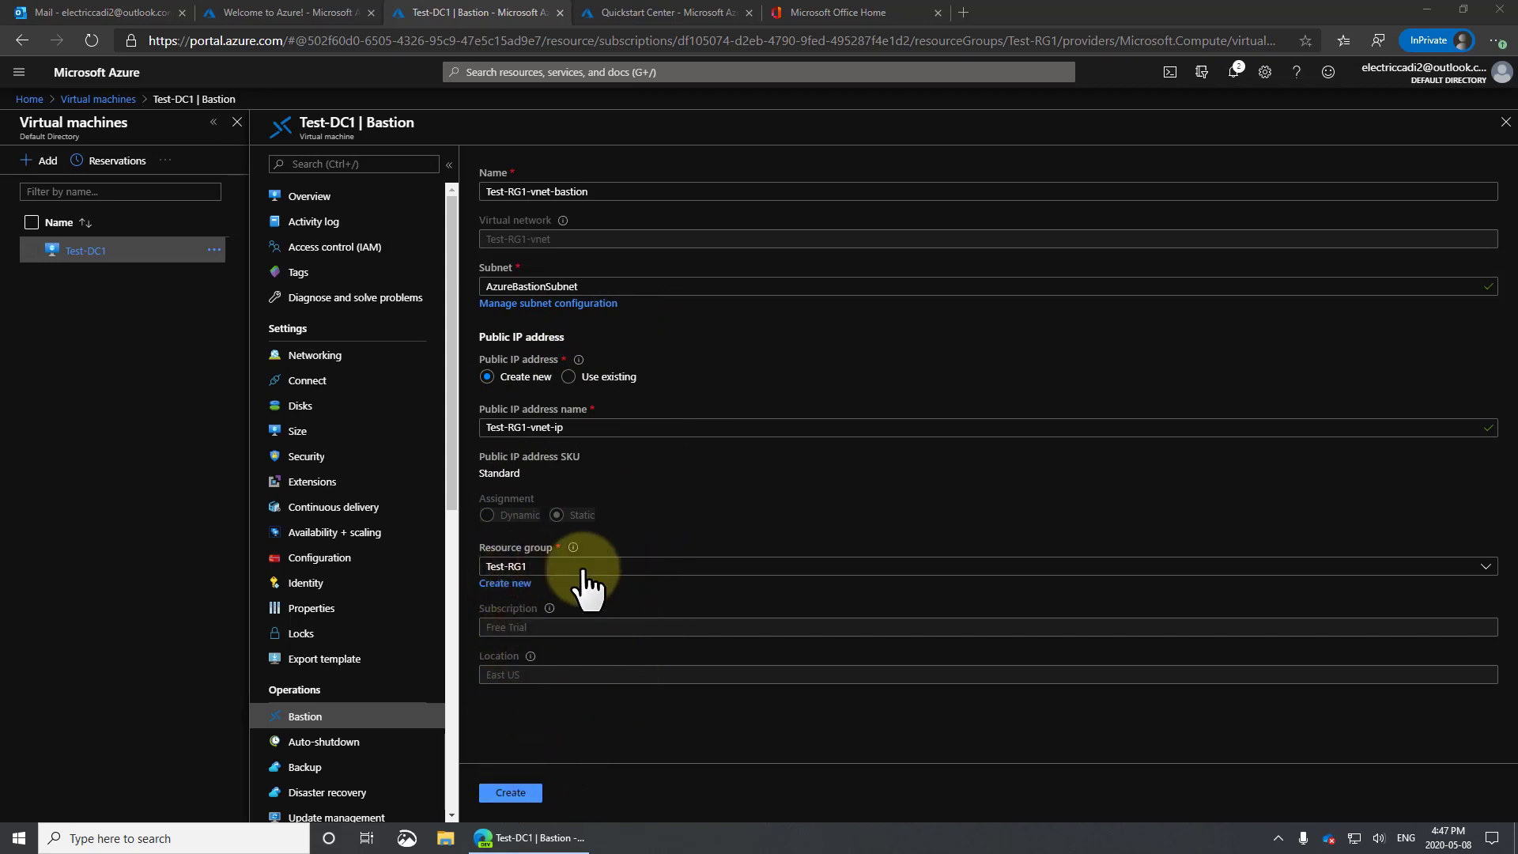
# - Create the Bastion Test-RG1-vnet-bastion with the new public IP Test-RG1-vnet-ip in Test-RG1, and check its progress in the notifications
pyautogui.click(511, 793)
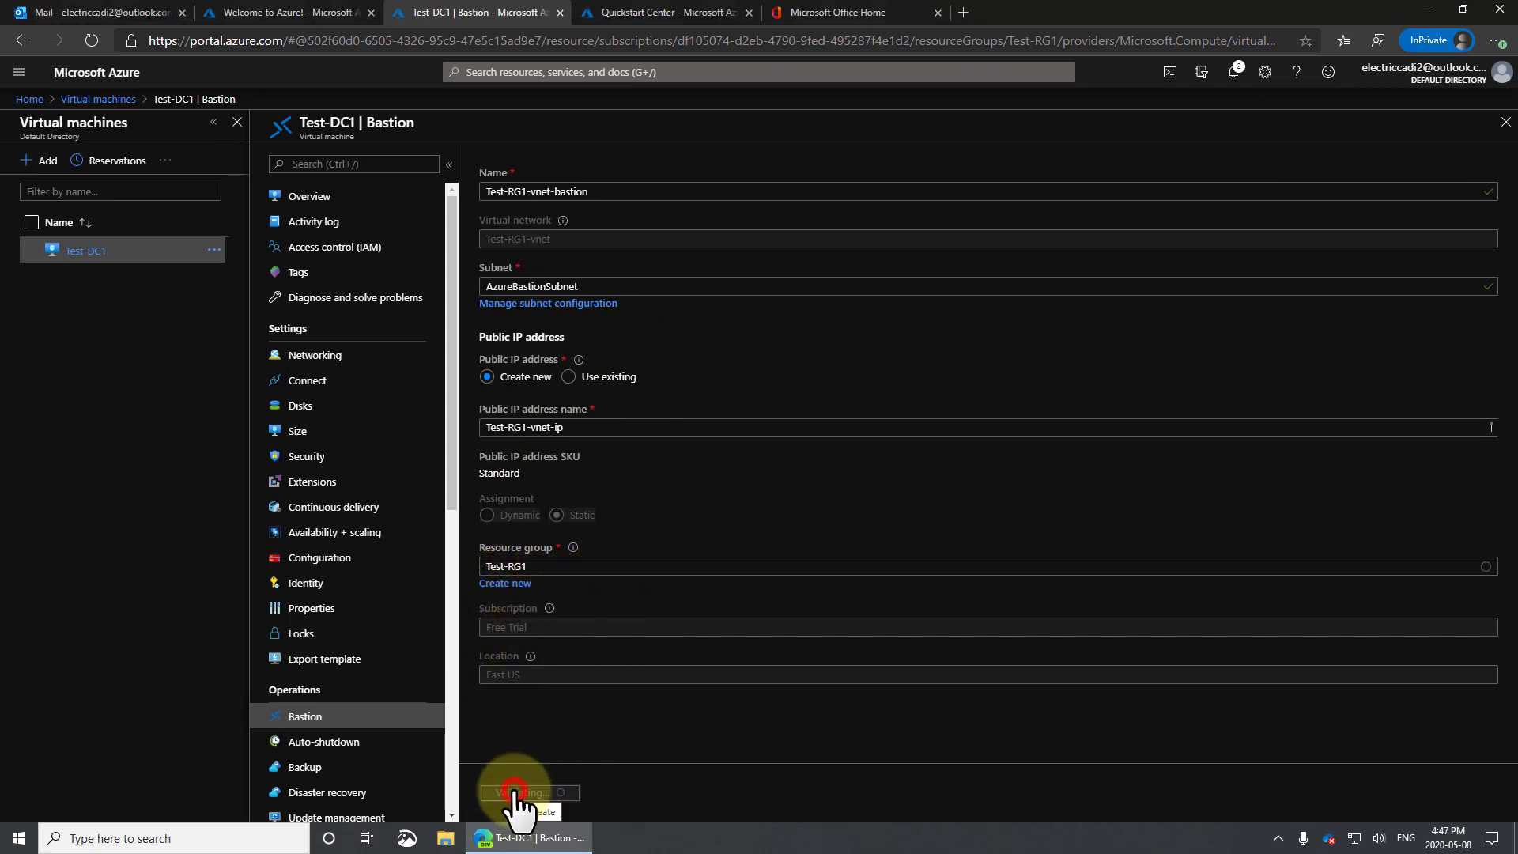
pyautogui.click(1233, 72)
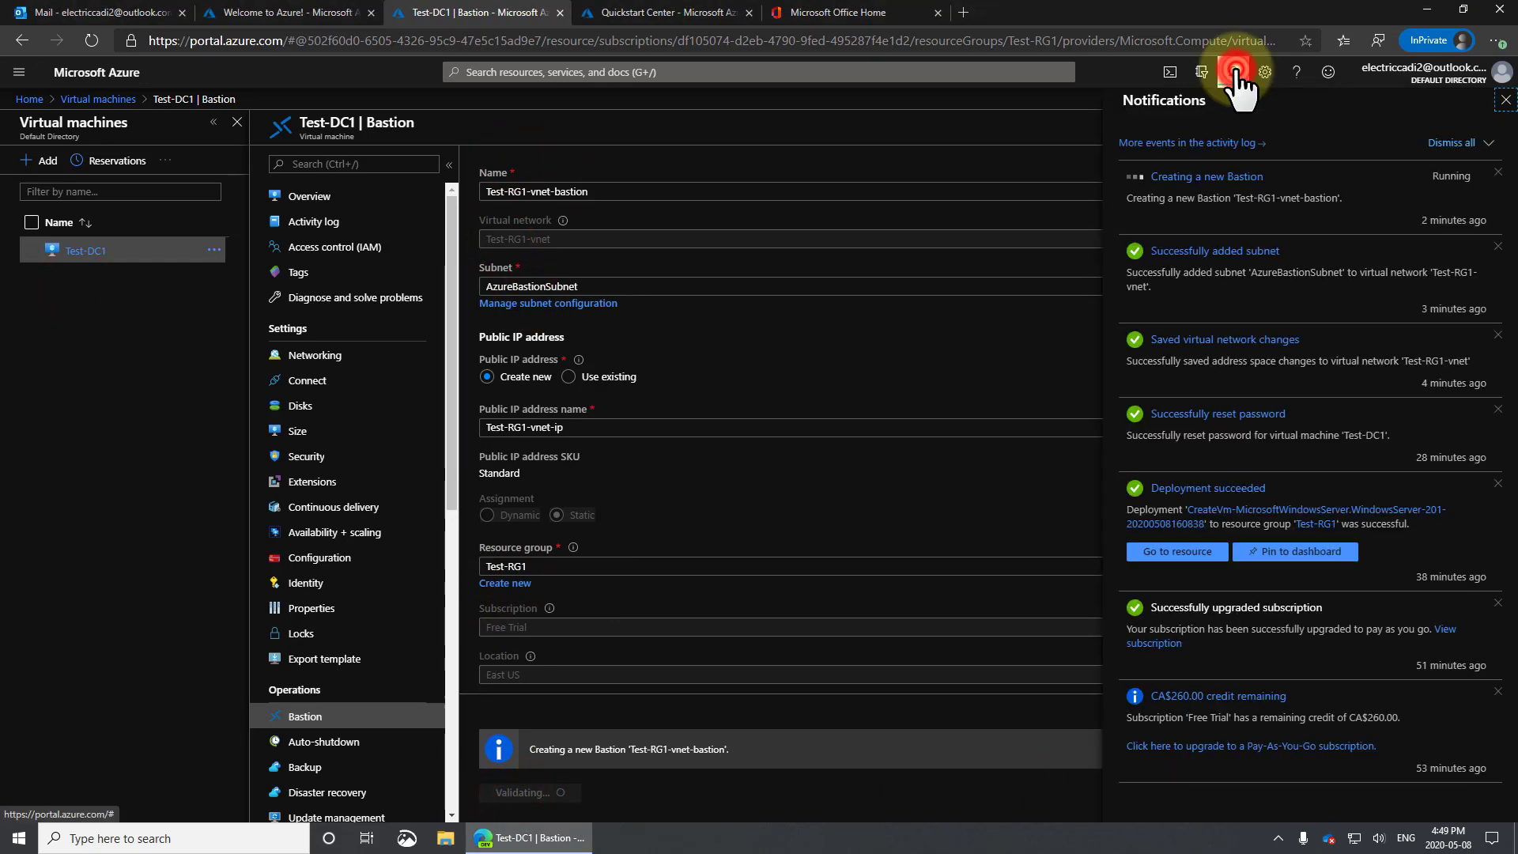
pyautogui.click(1236, 73)
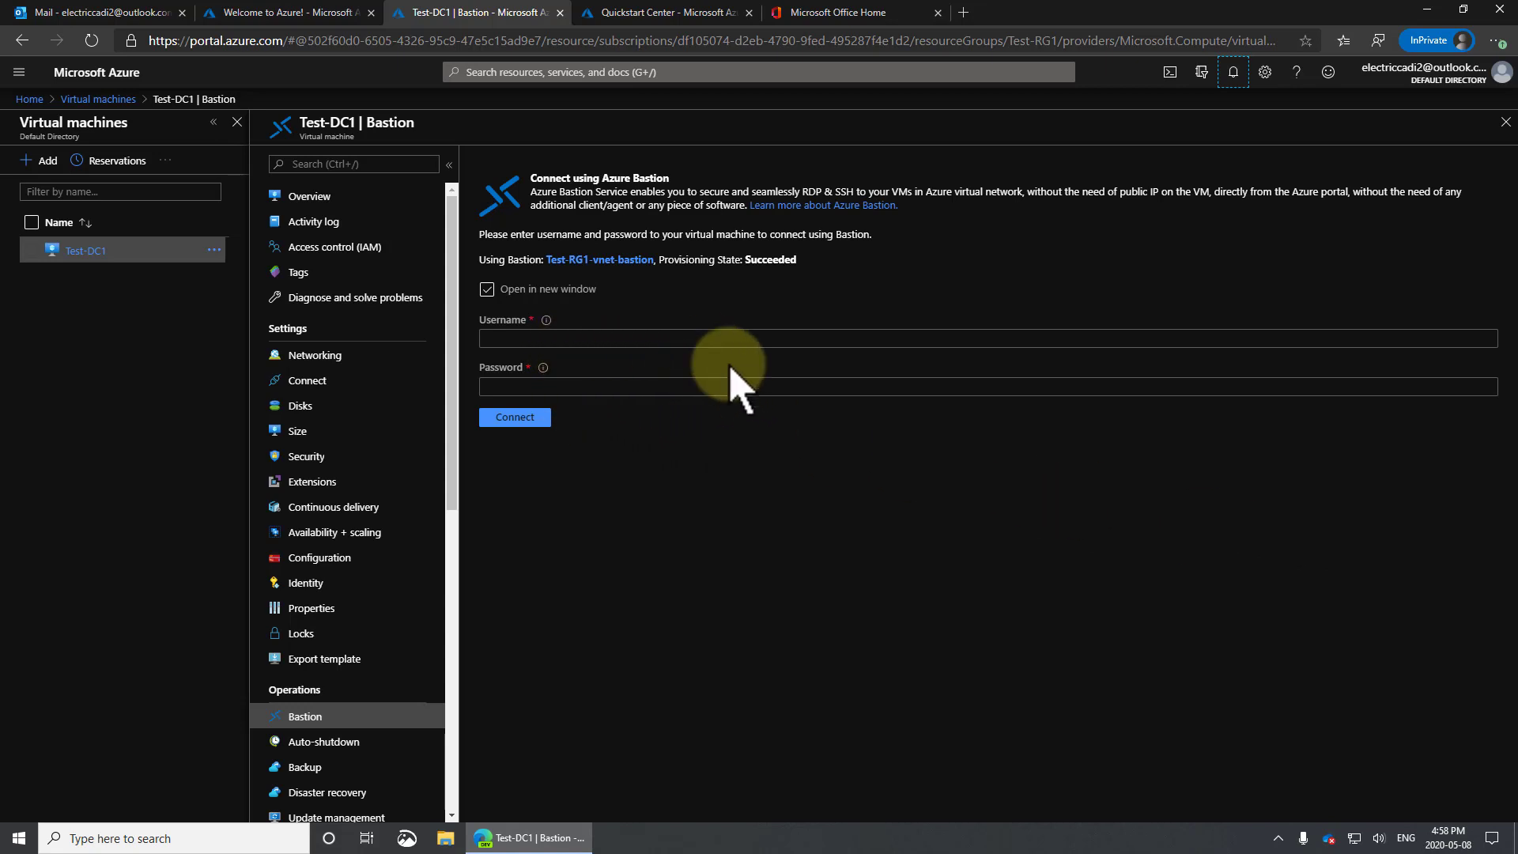
# - Reopen the Test-DC1 virtual machine from the virtual machines list and choose Bastion as its connection method
pyautogui.click(91, 122)
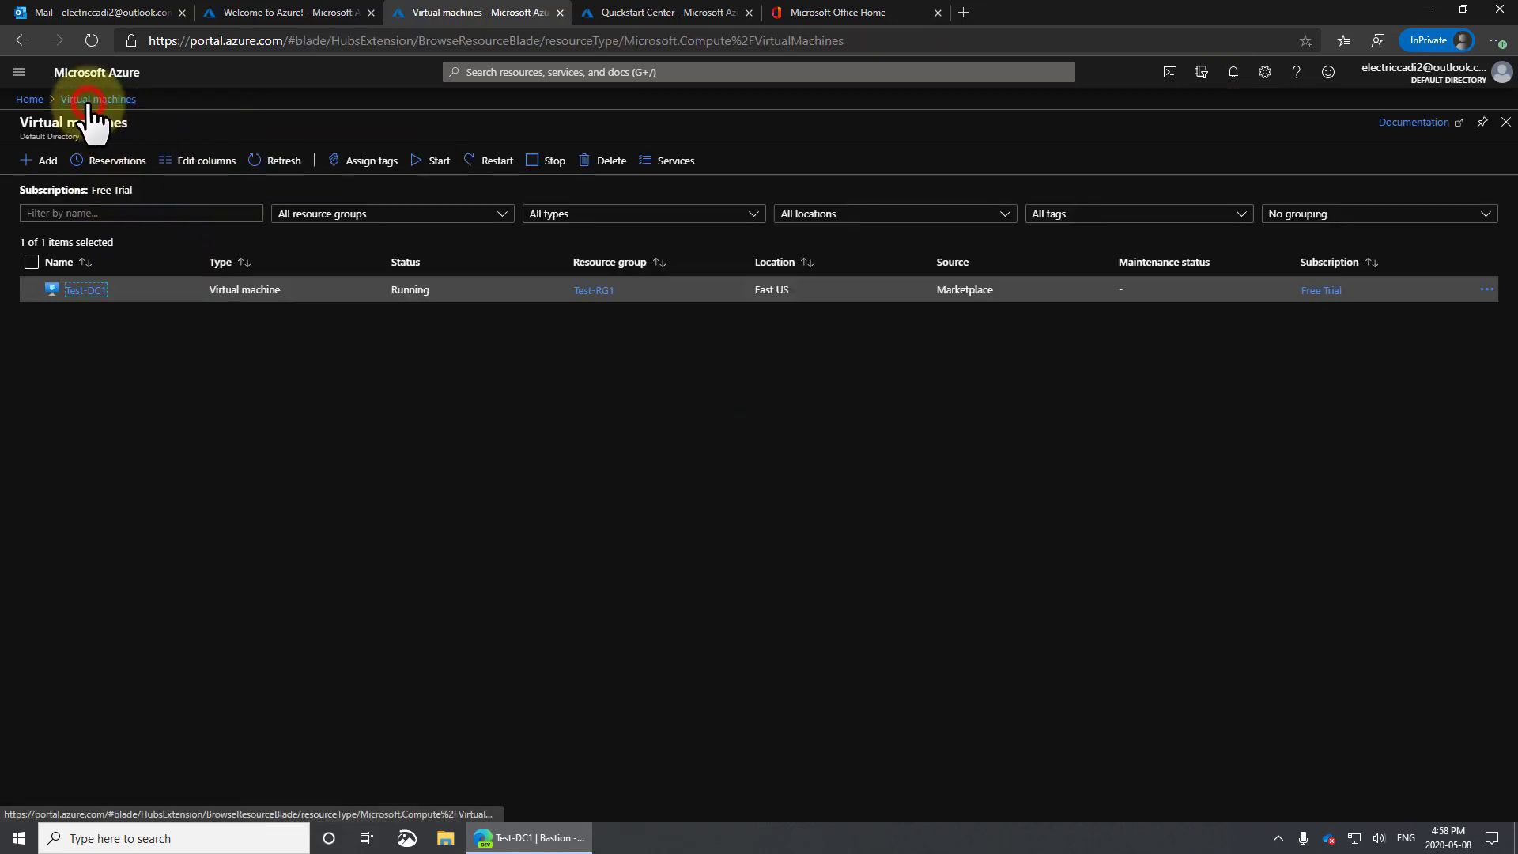
pyautogui.click(99, 289)
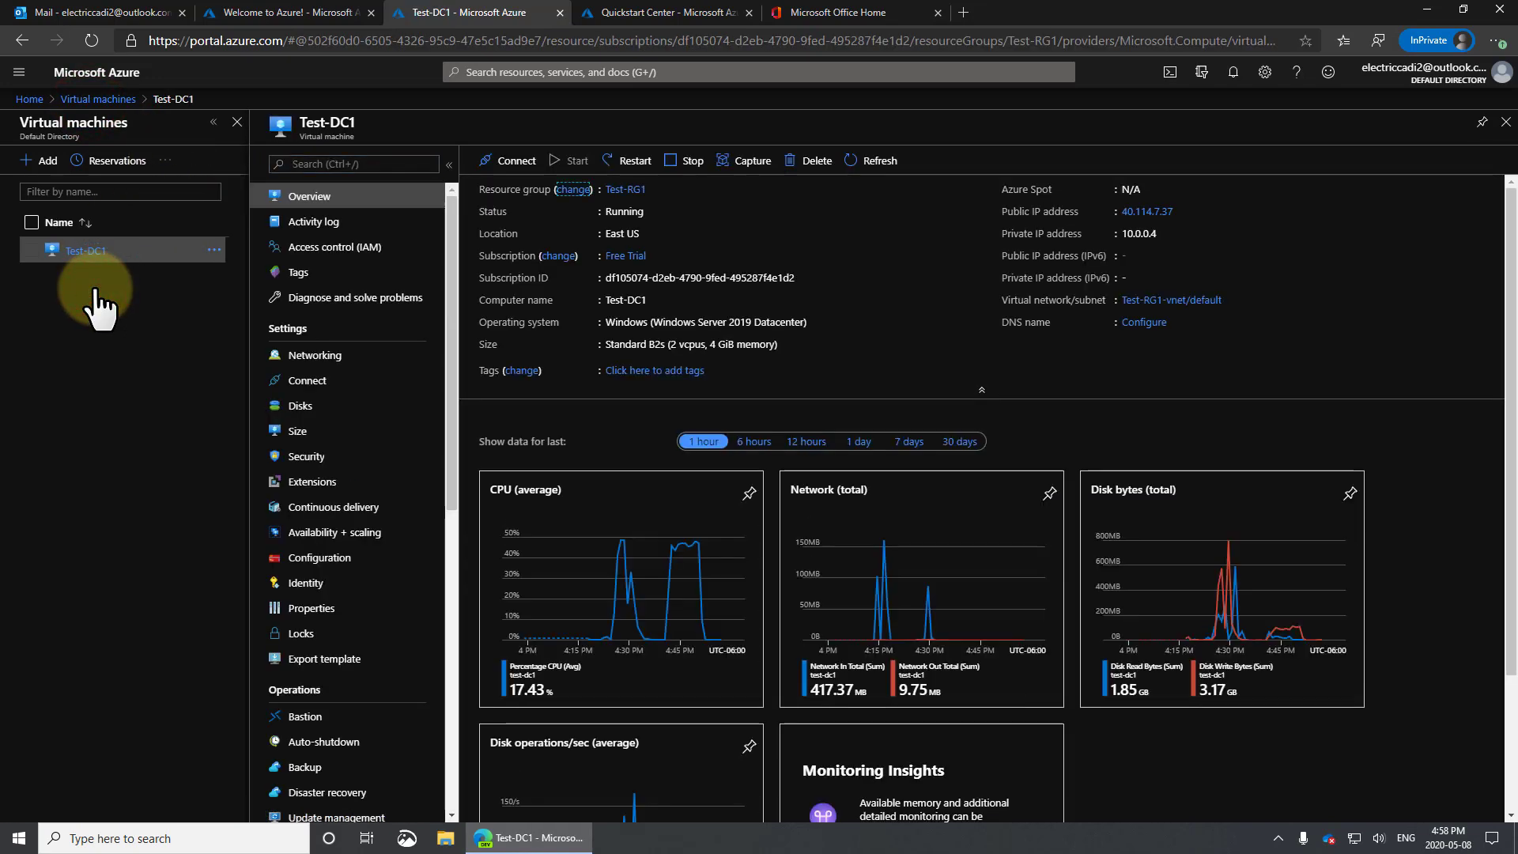
pyautogui.click(506, 160)
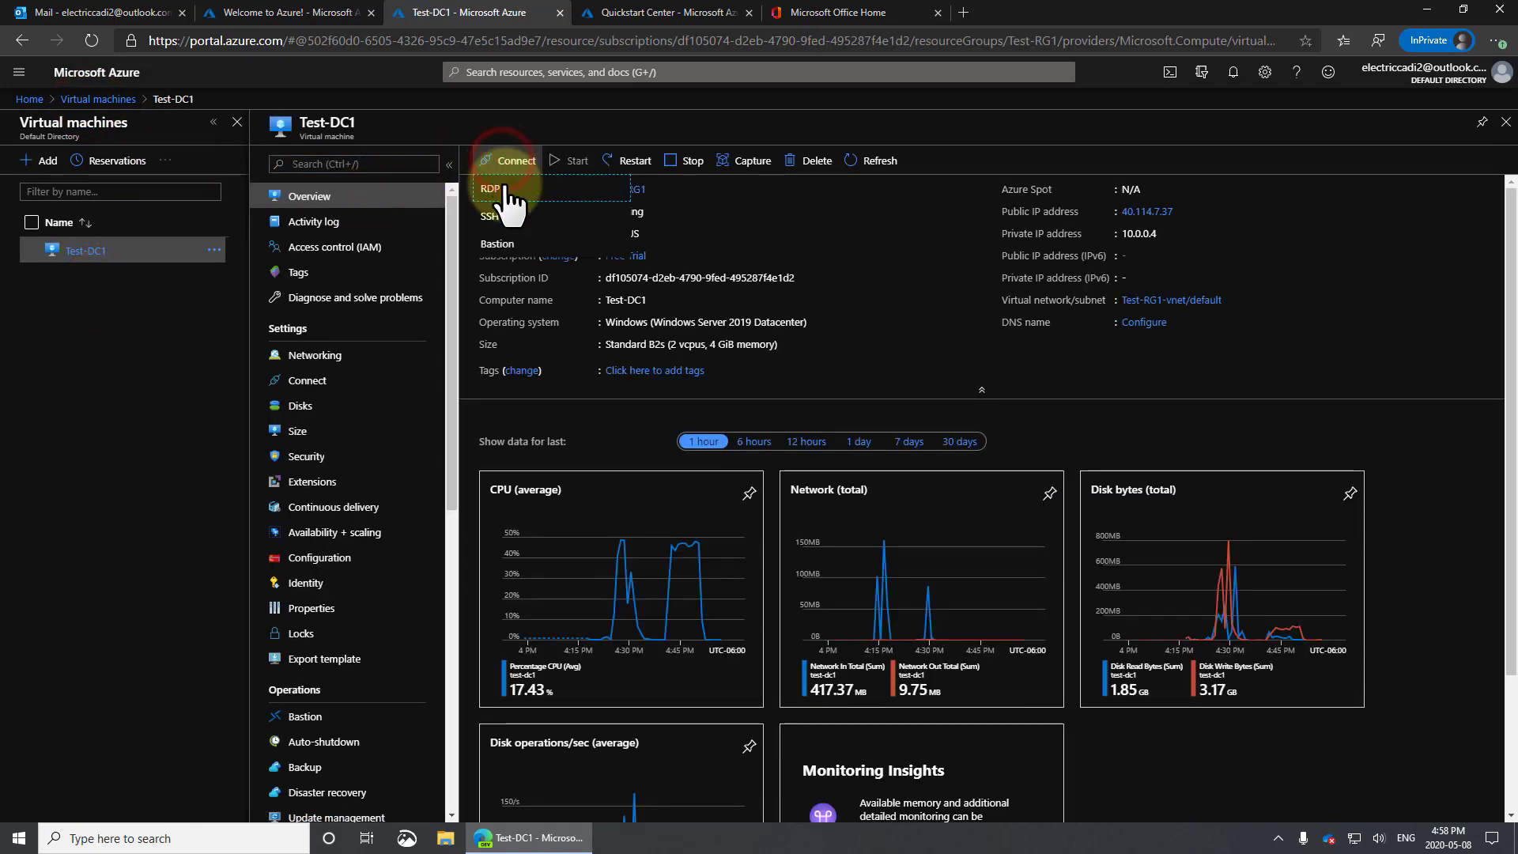
pyautogui.click(498, 244)
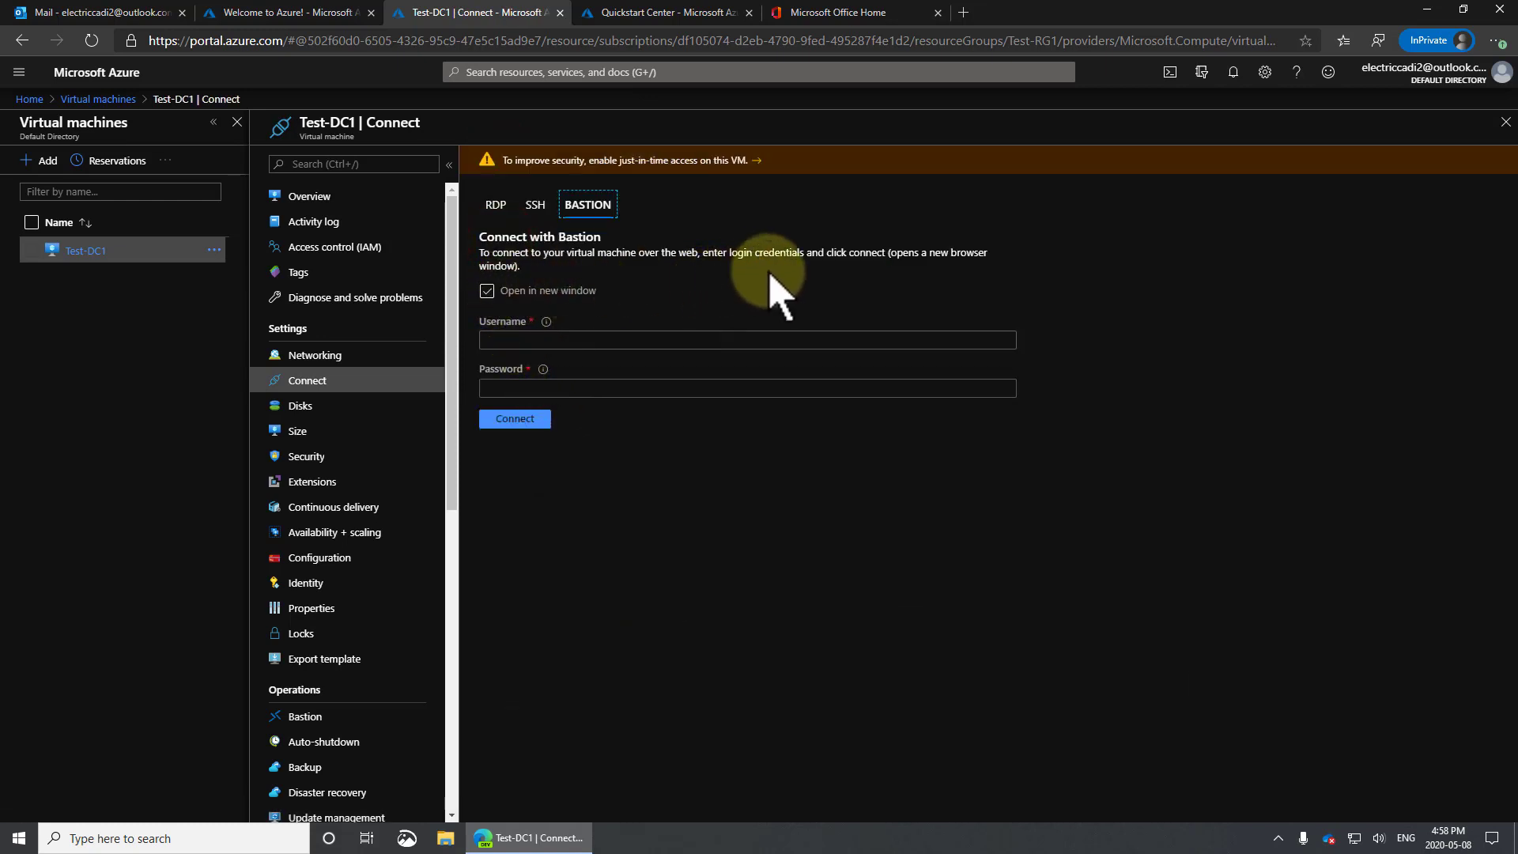
# - Enter the username testadmin and the account password for the Bastion connection, and submit the login
pyautogui.click(499, 340)
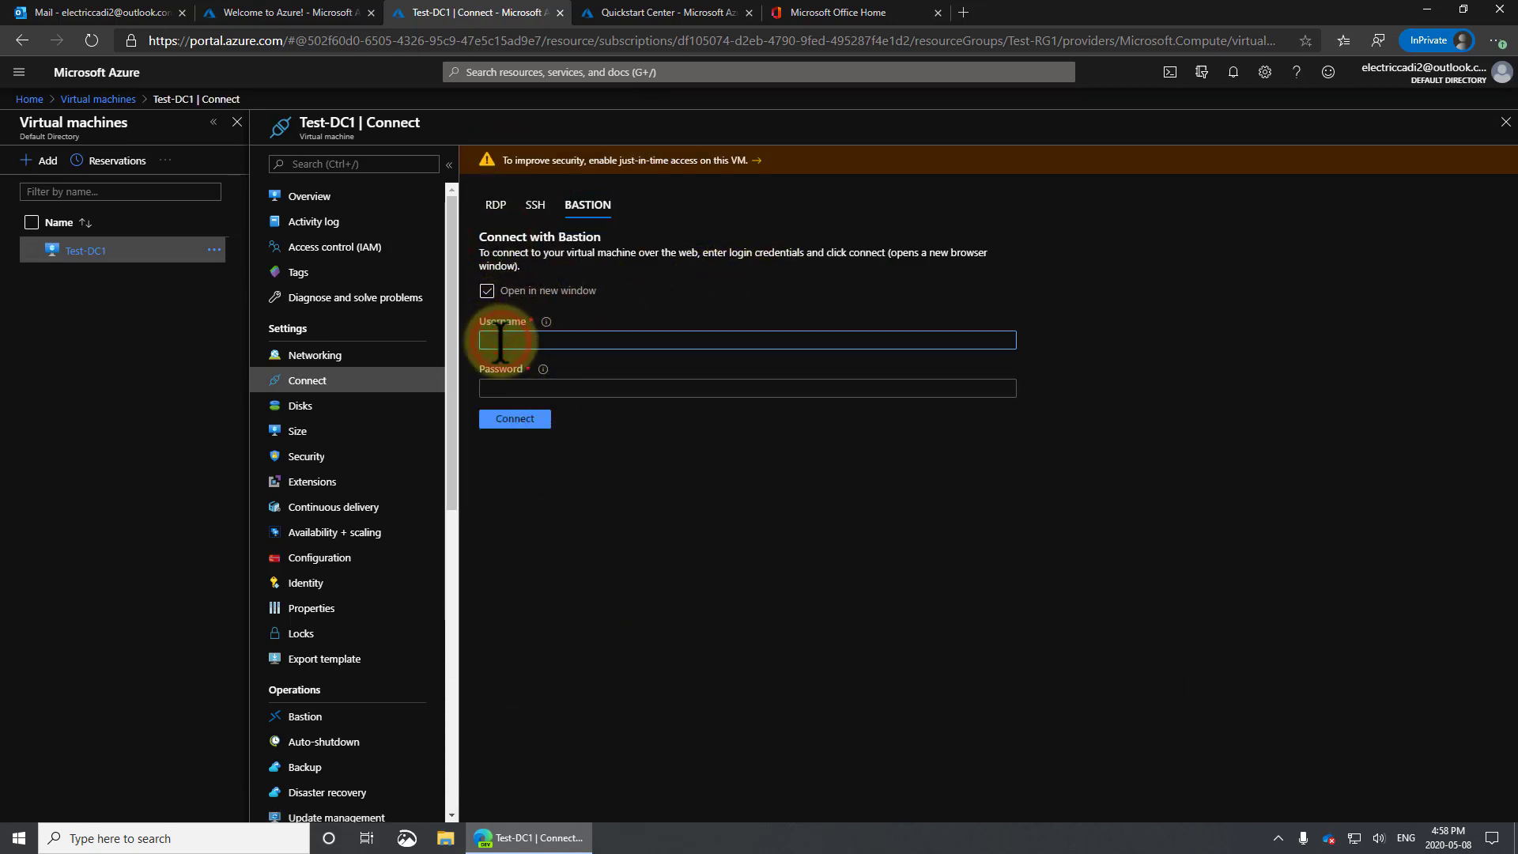
pyautogui.write('testadmin')
pyautogui.press('Tab')
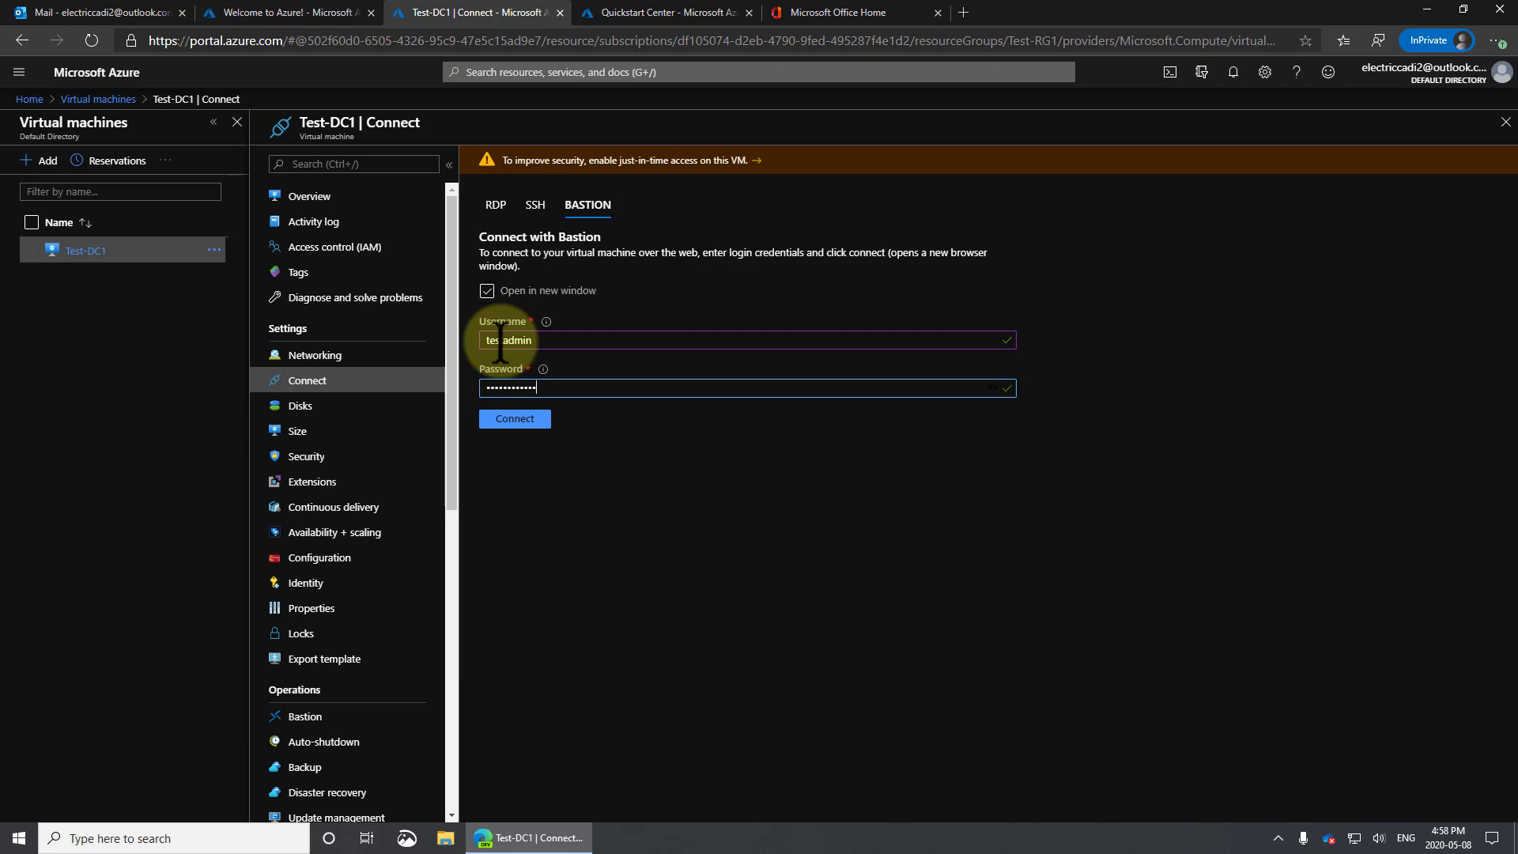
pyautogui.press('Return')
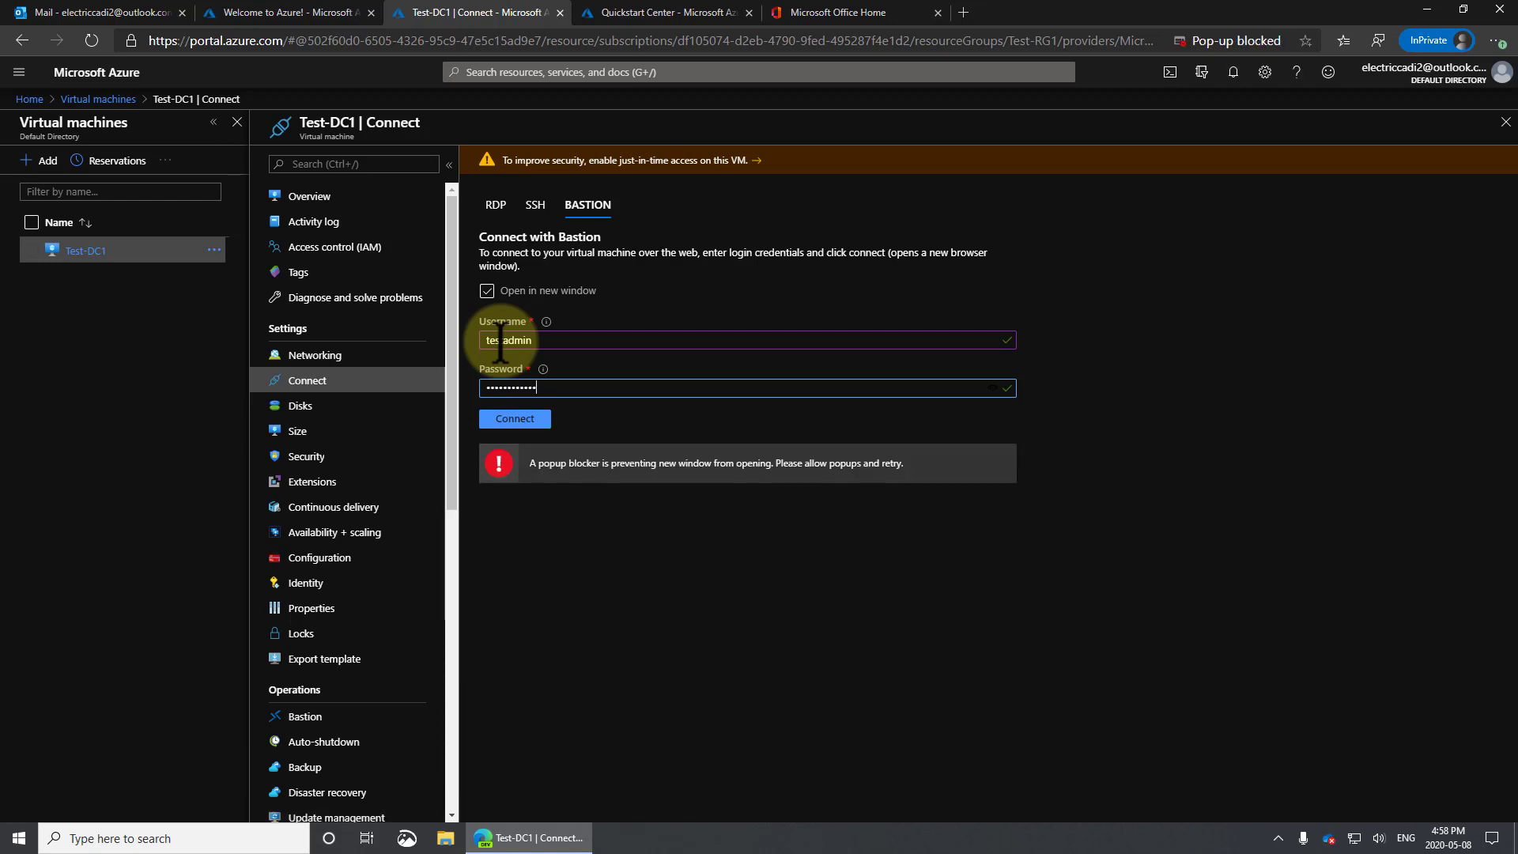
# - Always allow pop-ups from portal.azure.com, connect to Test-DC1 through Bastion again, and allow the session clipboard access
pyautogui.click(1274, 40)
pyautogui.click(1115, 118)
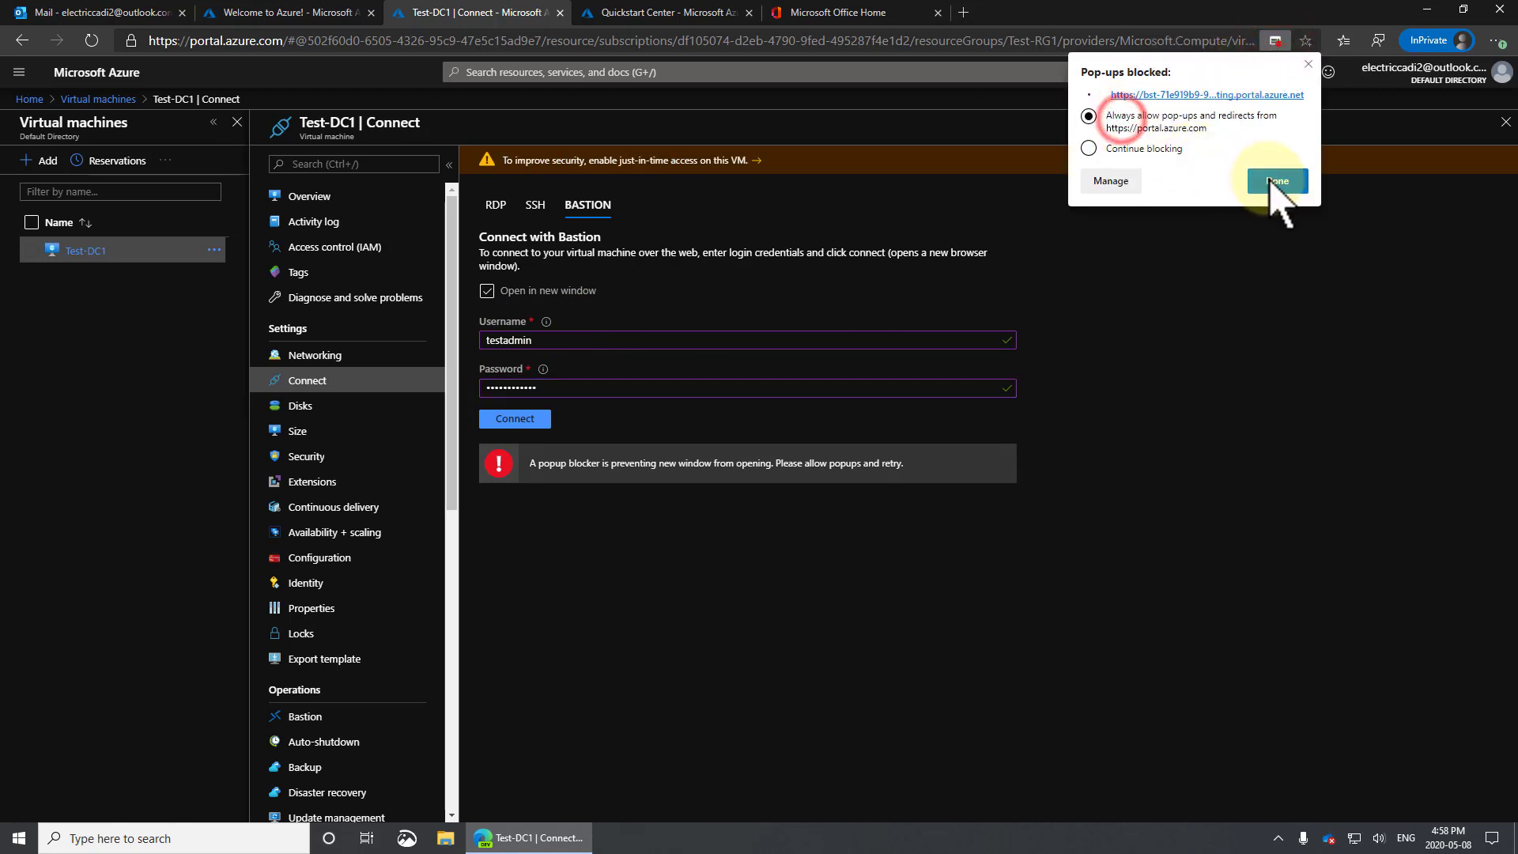
pyautogui.click(1270, 180)
pyautogui.click(514, 419)
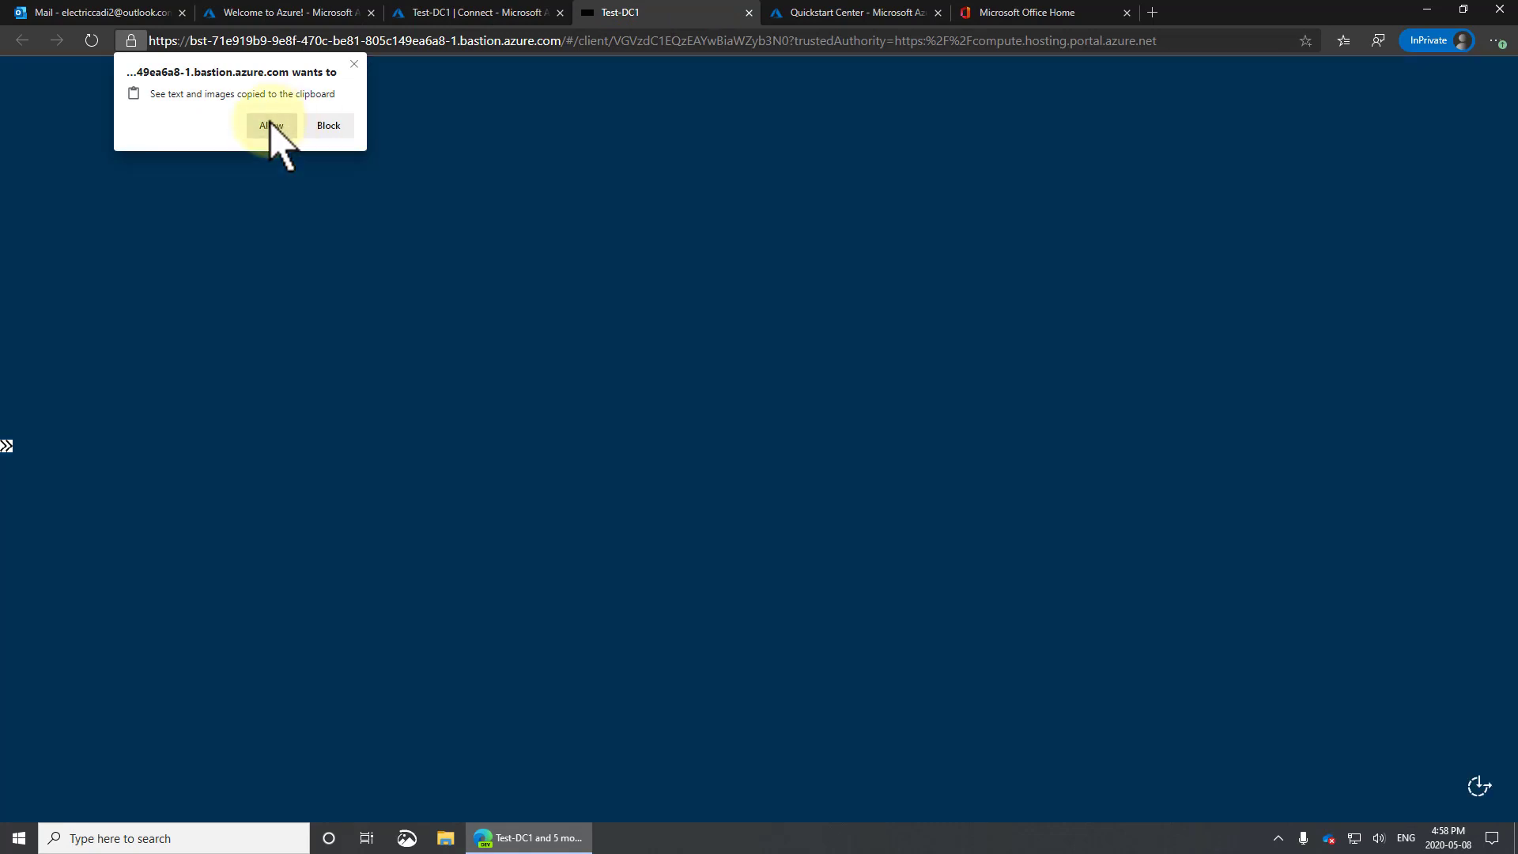
pyautogui.click(269, 124)
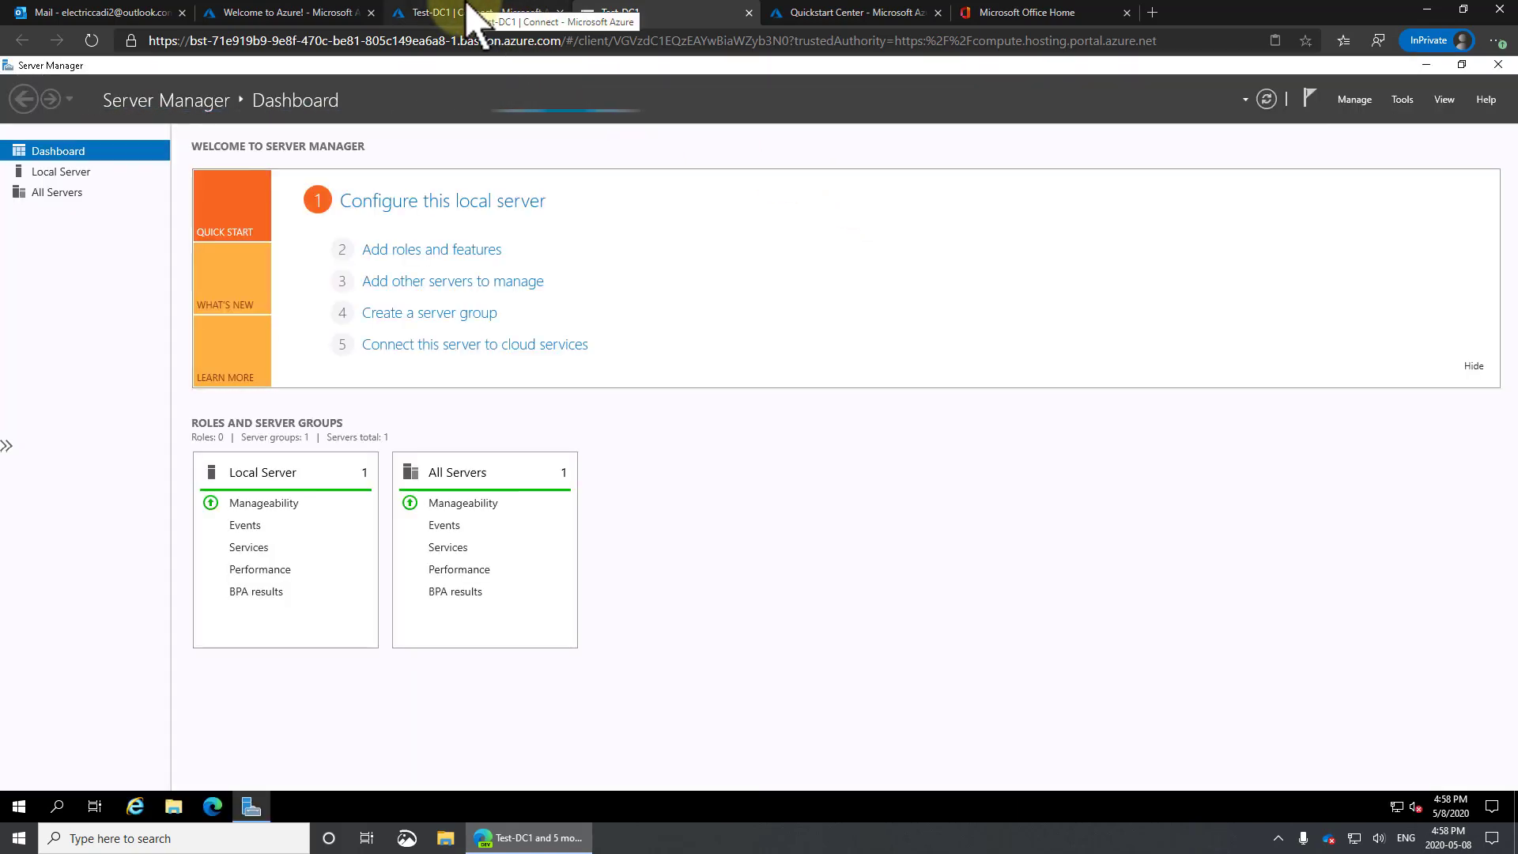
# - Return to the Azure portal and delete the RDP inbound port rule from Test-DC1's networking settings
pyautogui.click(443, 13)
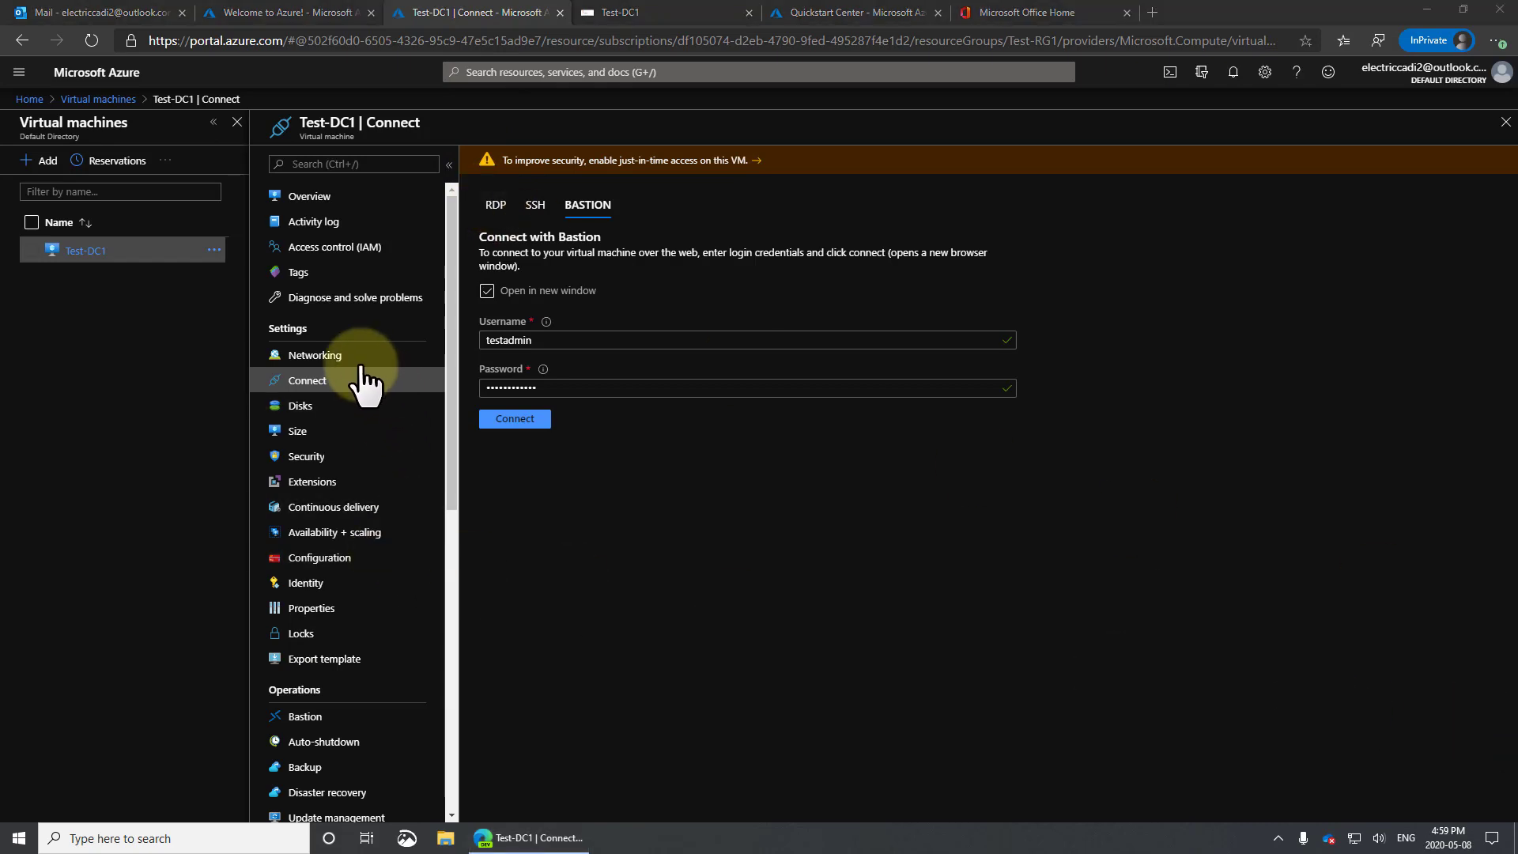
pyautogui.click(356, 356)
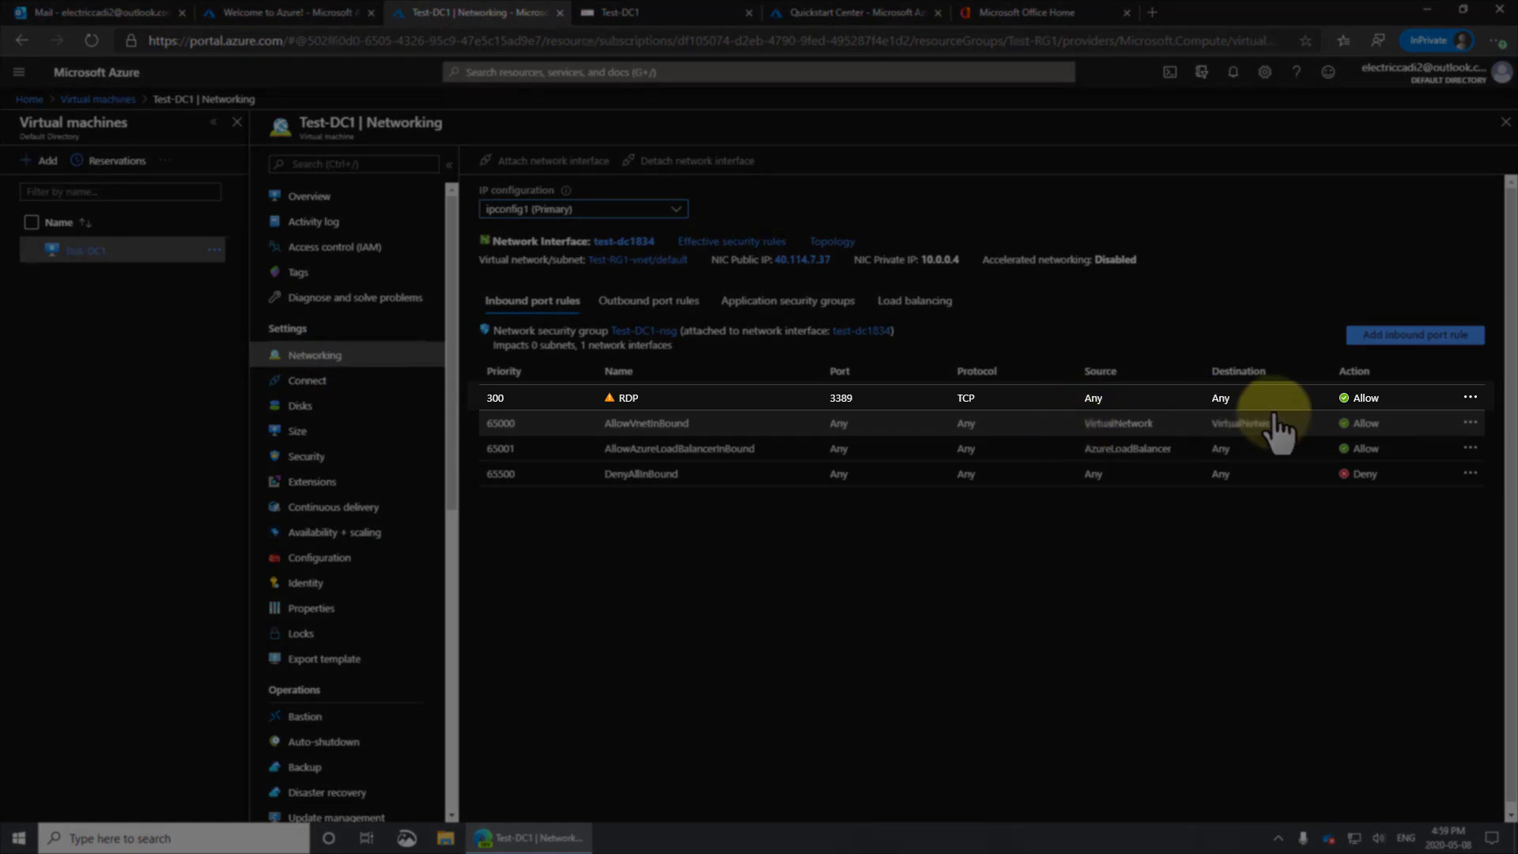
pyautogui.click(1470, 399)
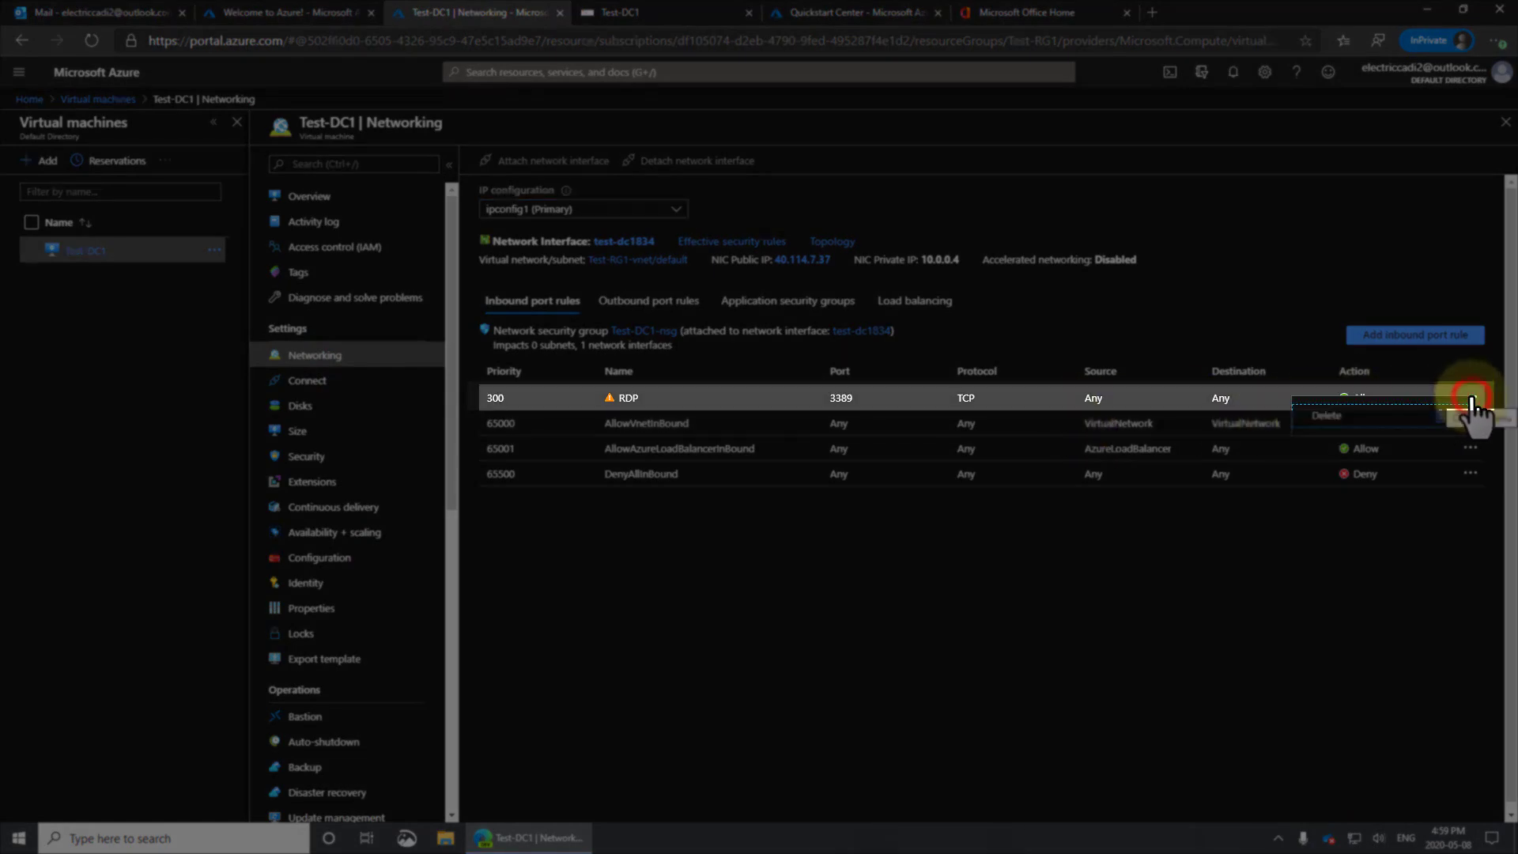
pyautogui.click(1328, 419)
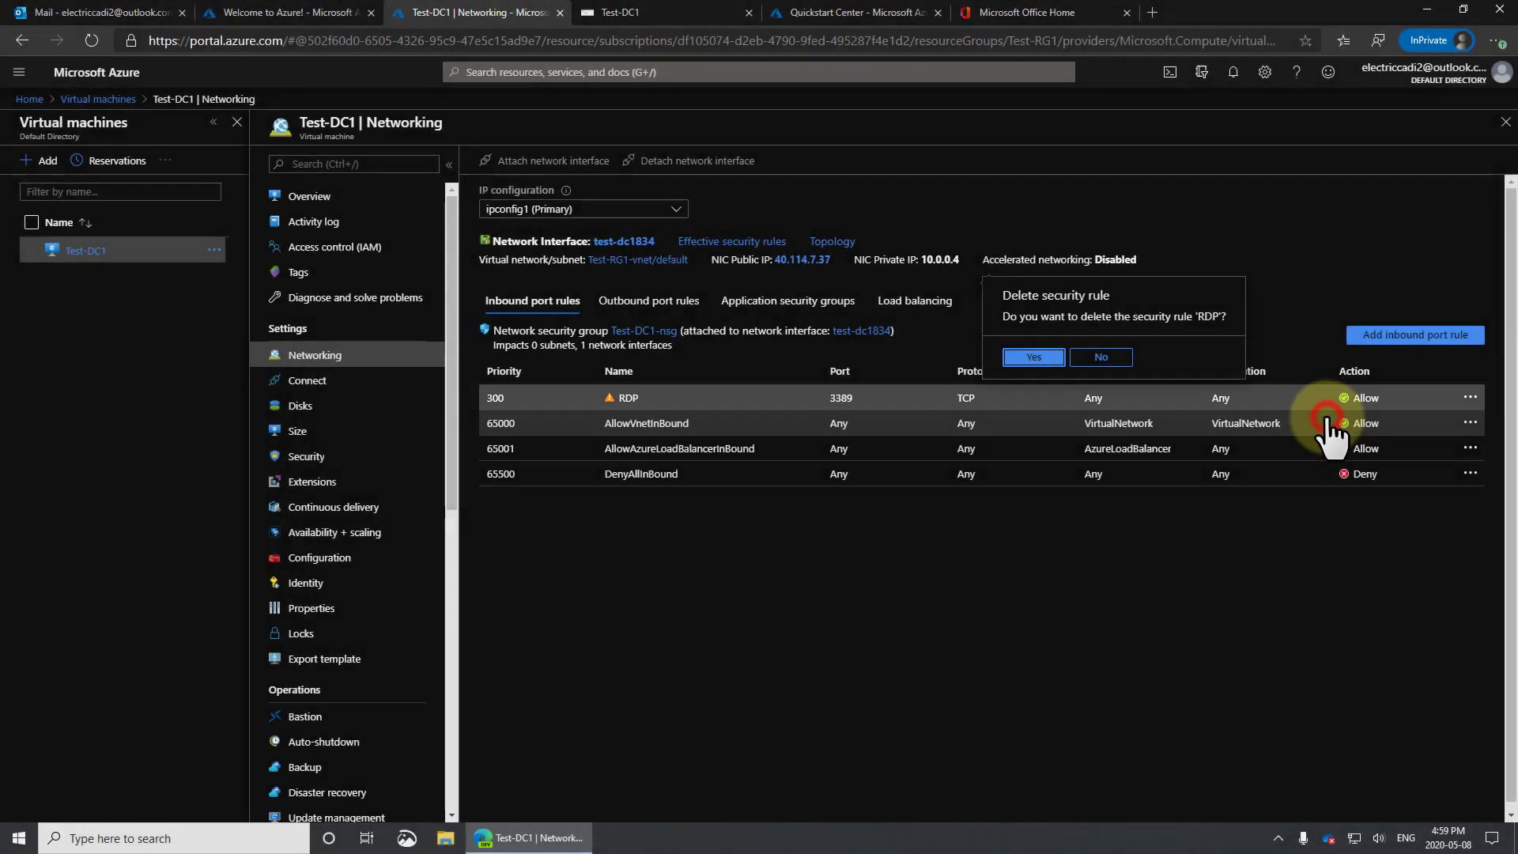
pyautogui.click(1040, 358)
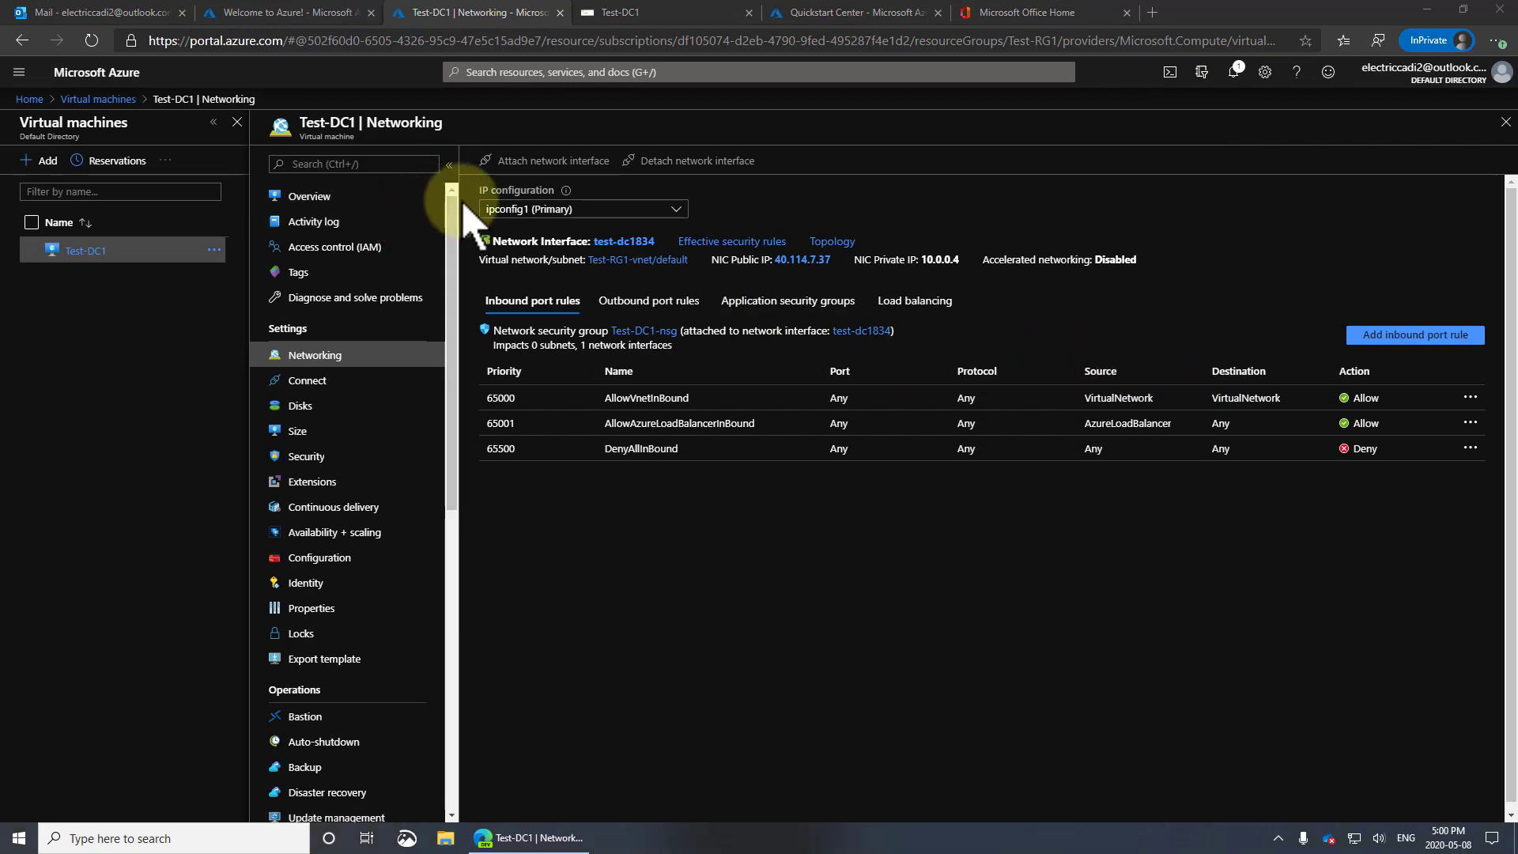
# - Switch to the Test-DC1 Bastion session, examine its Windows Update status and update history, and close the settings
pyautogui.click(651, 11)
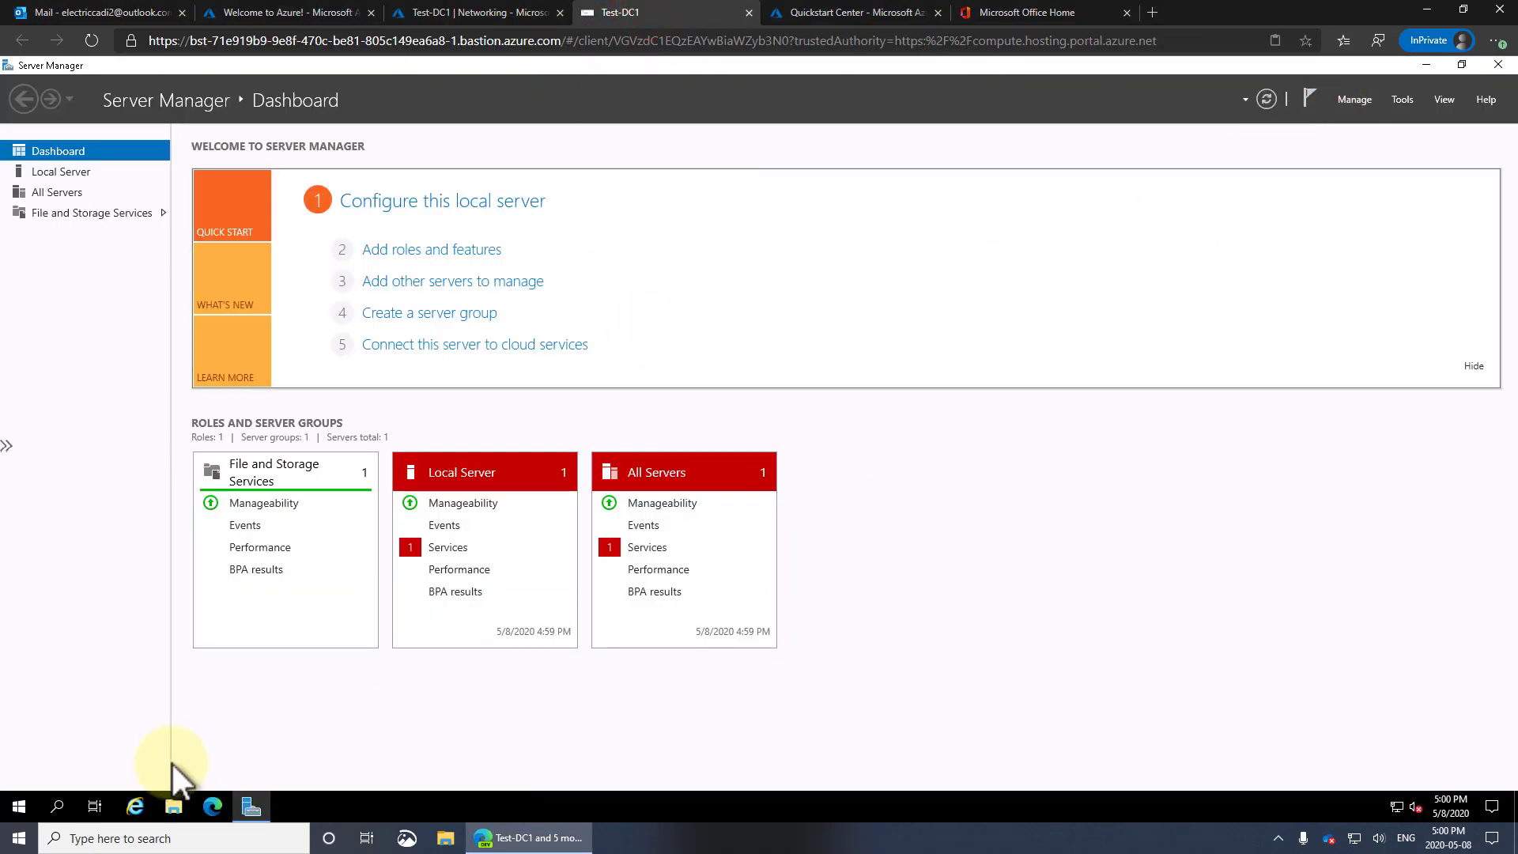
pyautogui.click(19, 804)
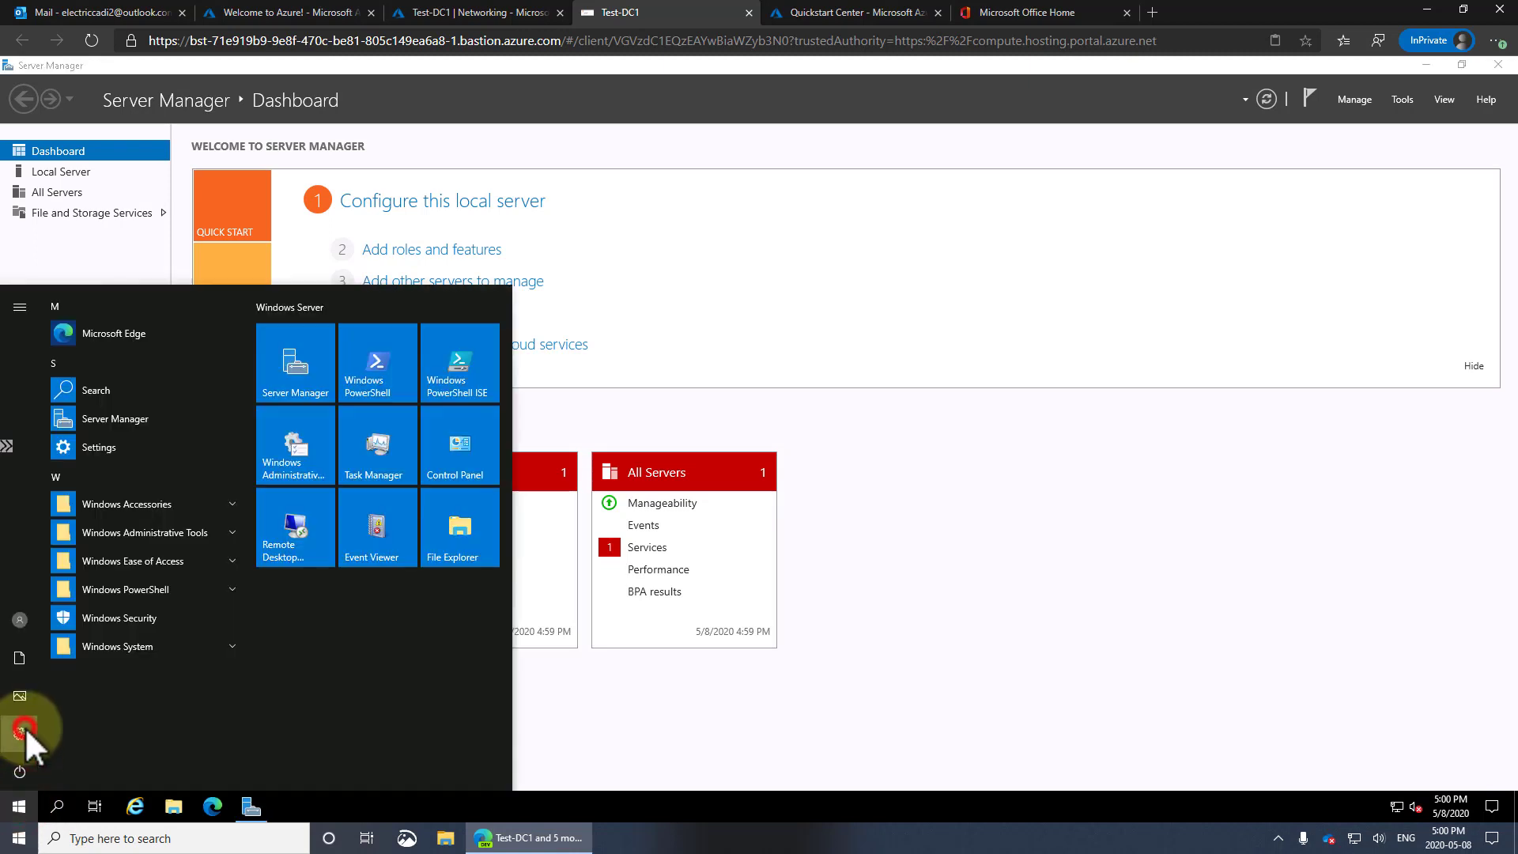
pyautogui.click(25, 727)
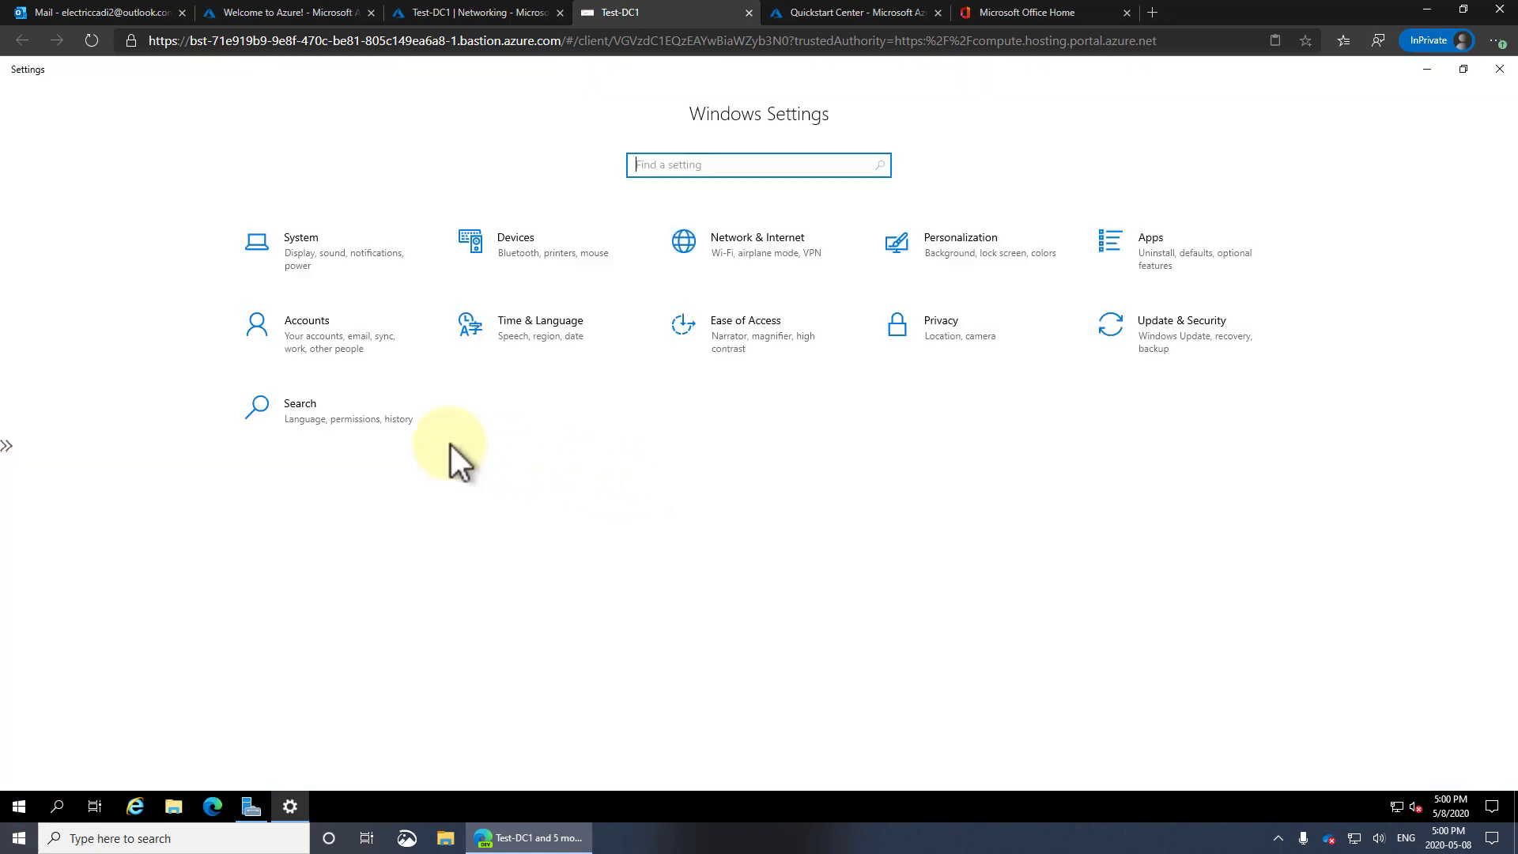
pyautogui.click(1142, 328)
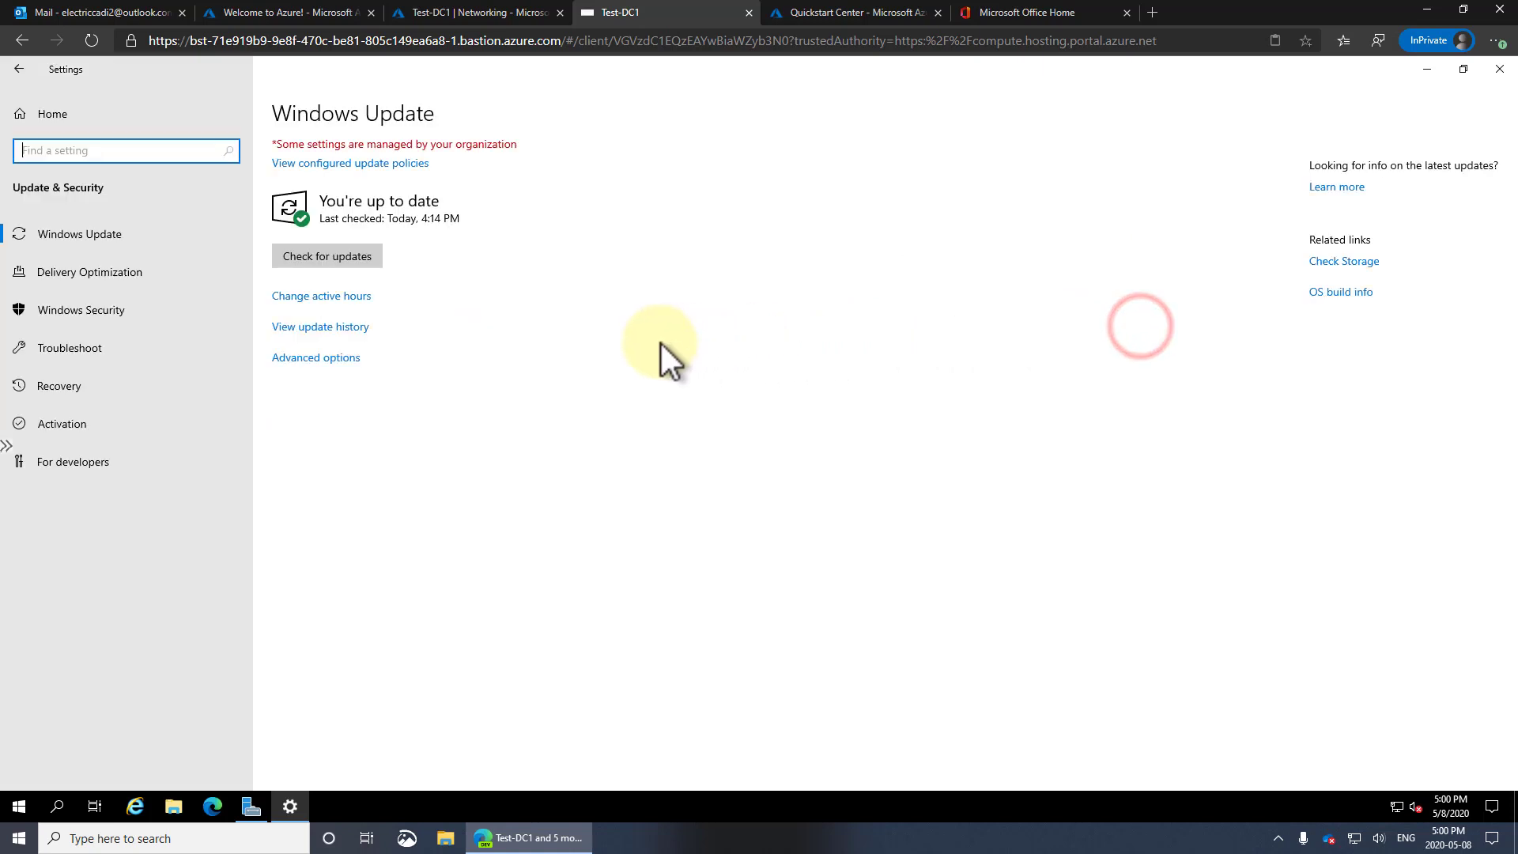
pyautogui.click(334, 327)
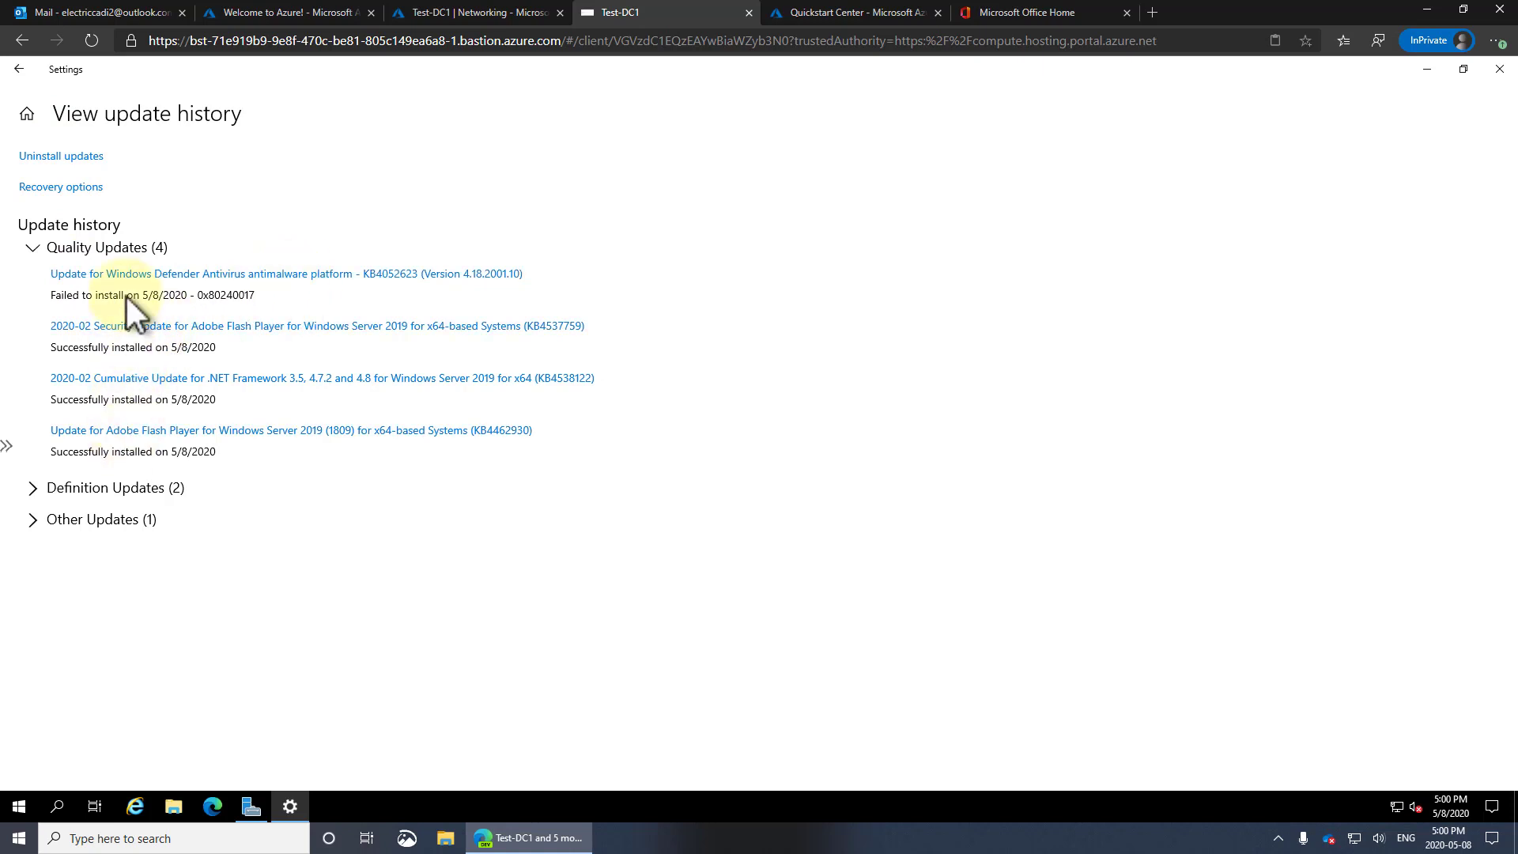
pyautogui.click(19, 69)
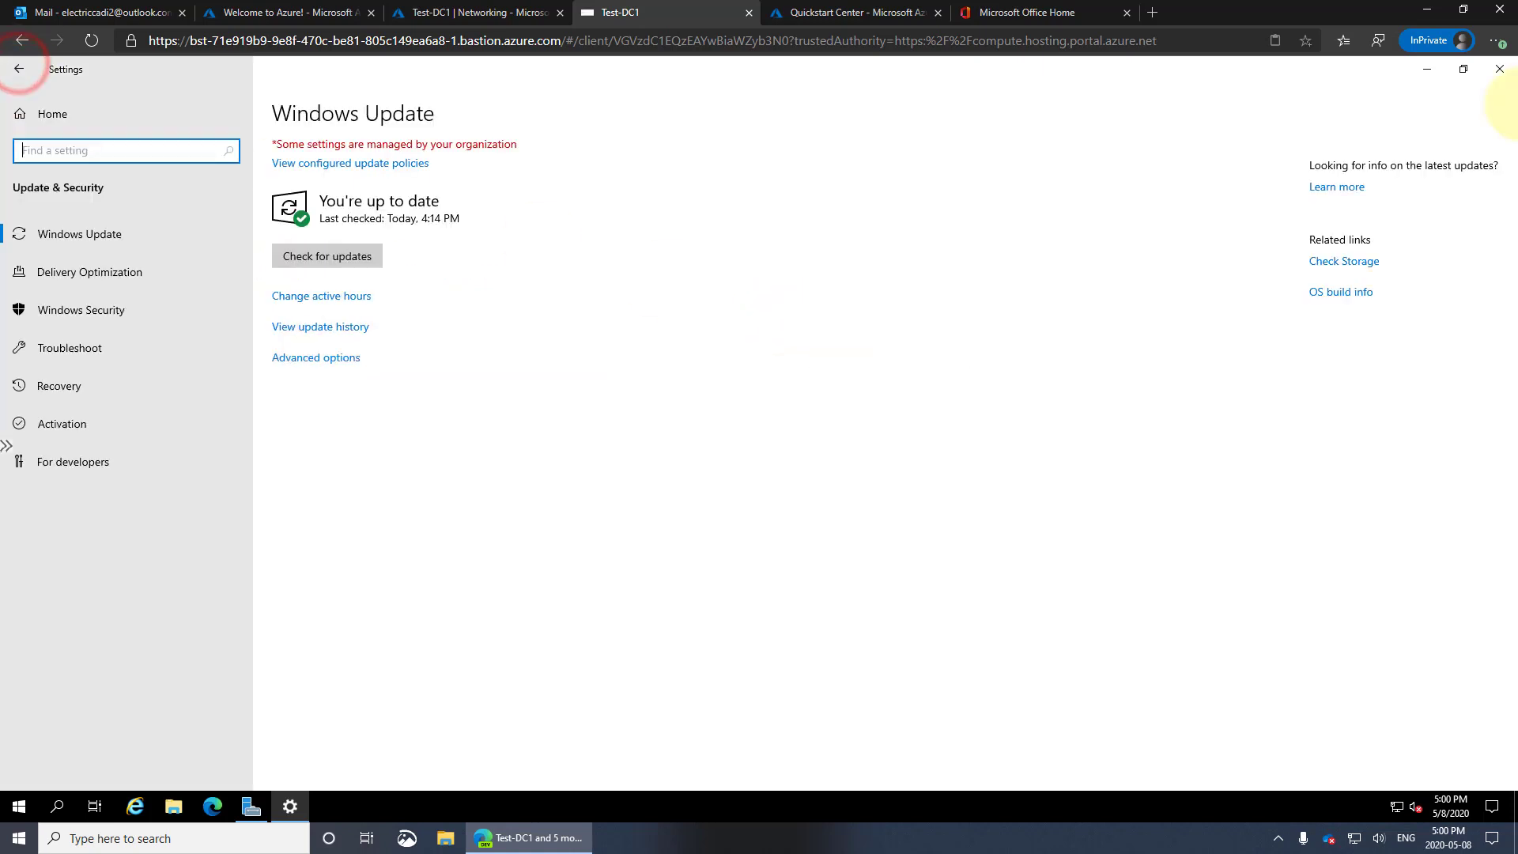
pyautogui.click(1500, 69)
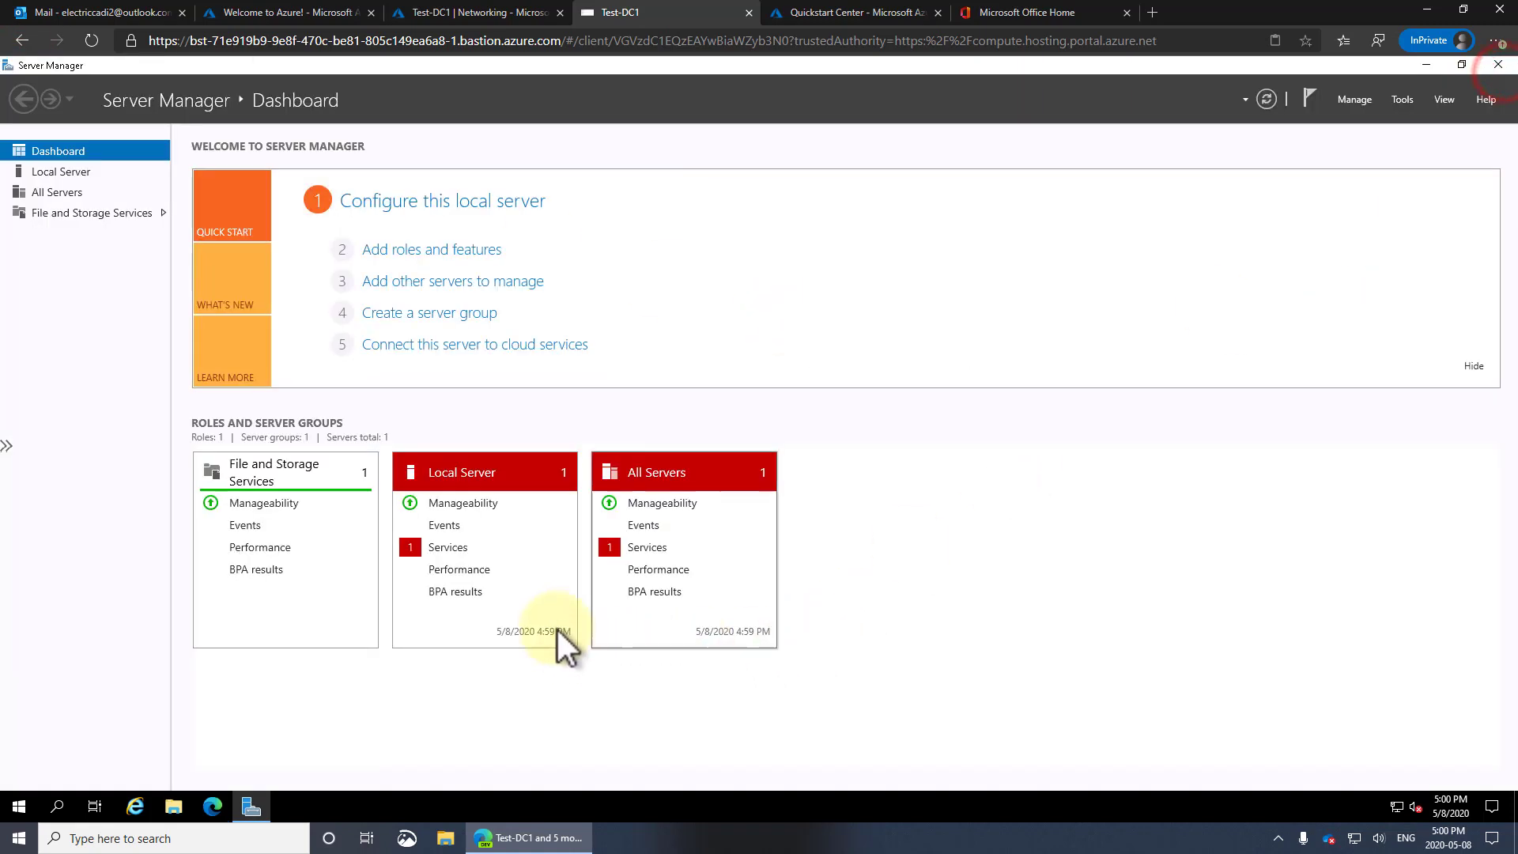
# - Start adding roles and features in Server Manager, using a role-based or feature-based installation on Test-DC1 from the server pool
pyautogui.click(1358, 98)
pyautogui.click(1304, 119)
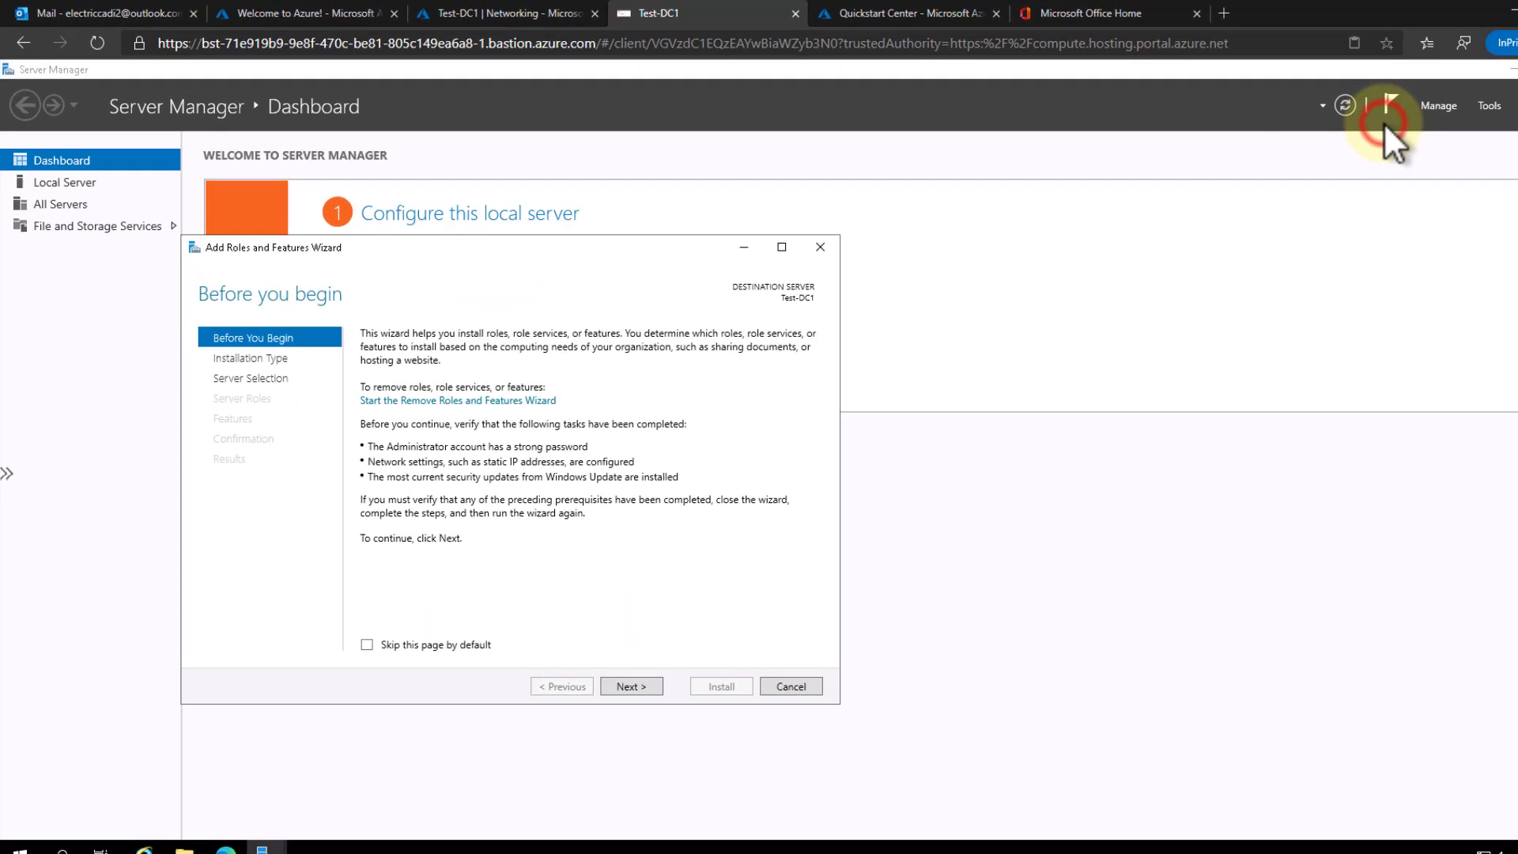
pyautogui.click(631, 686)
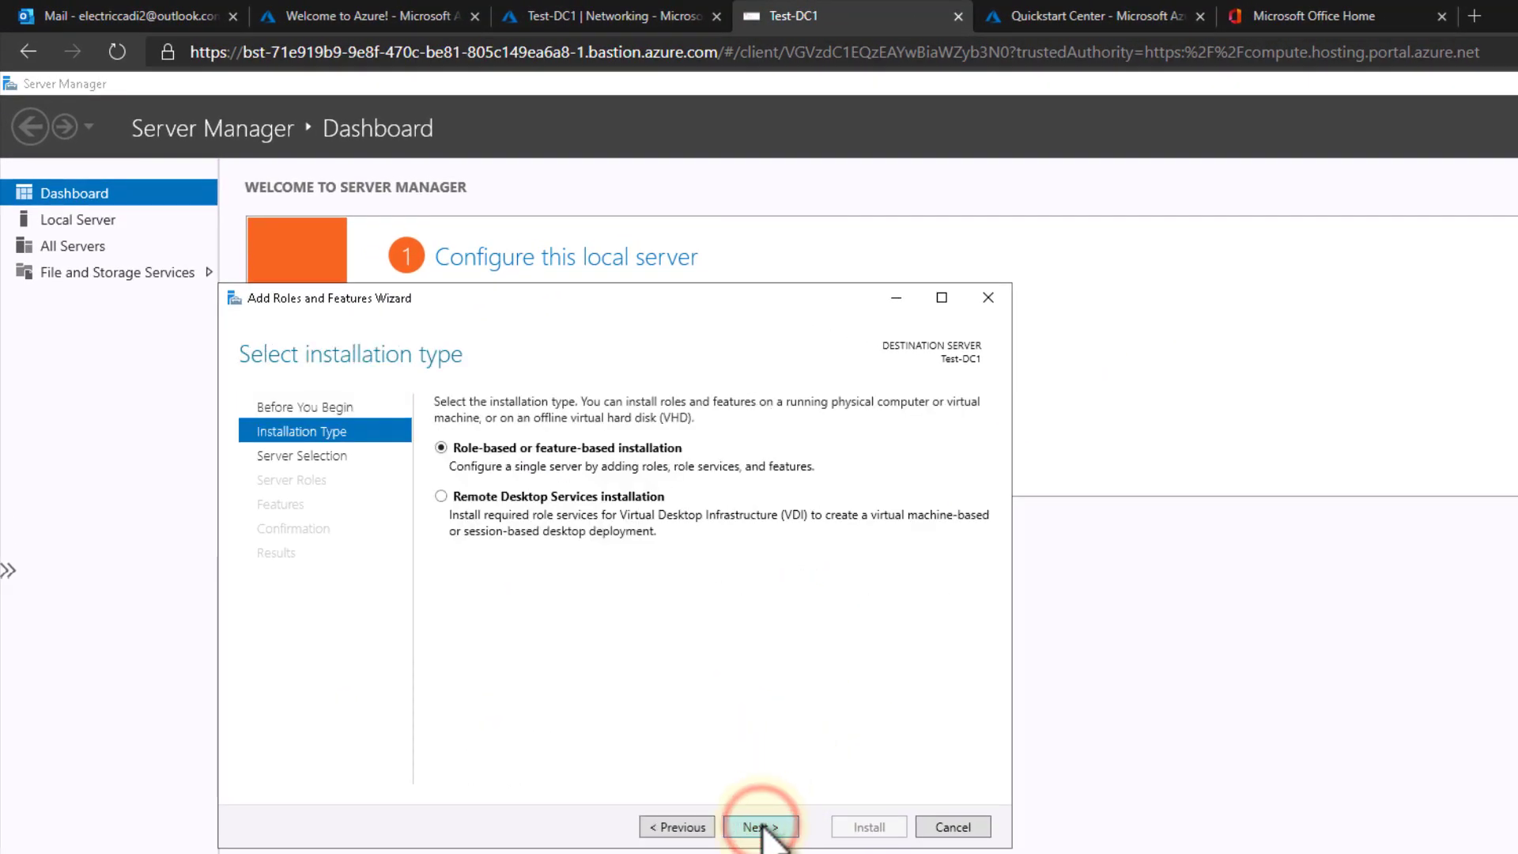
pyautogui.click(759, 826)
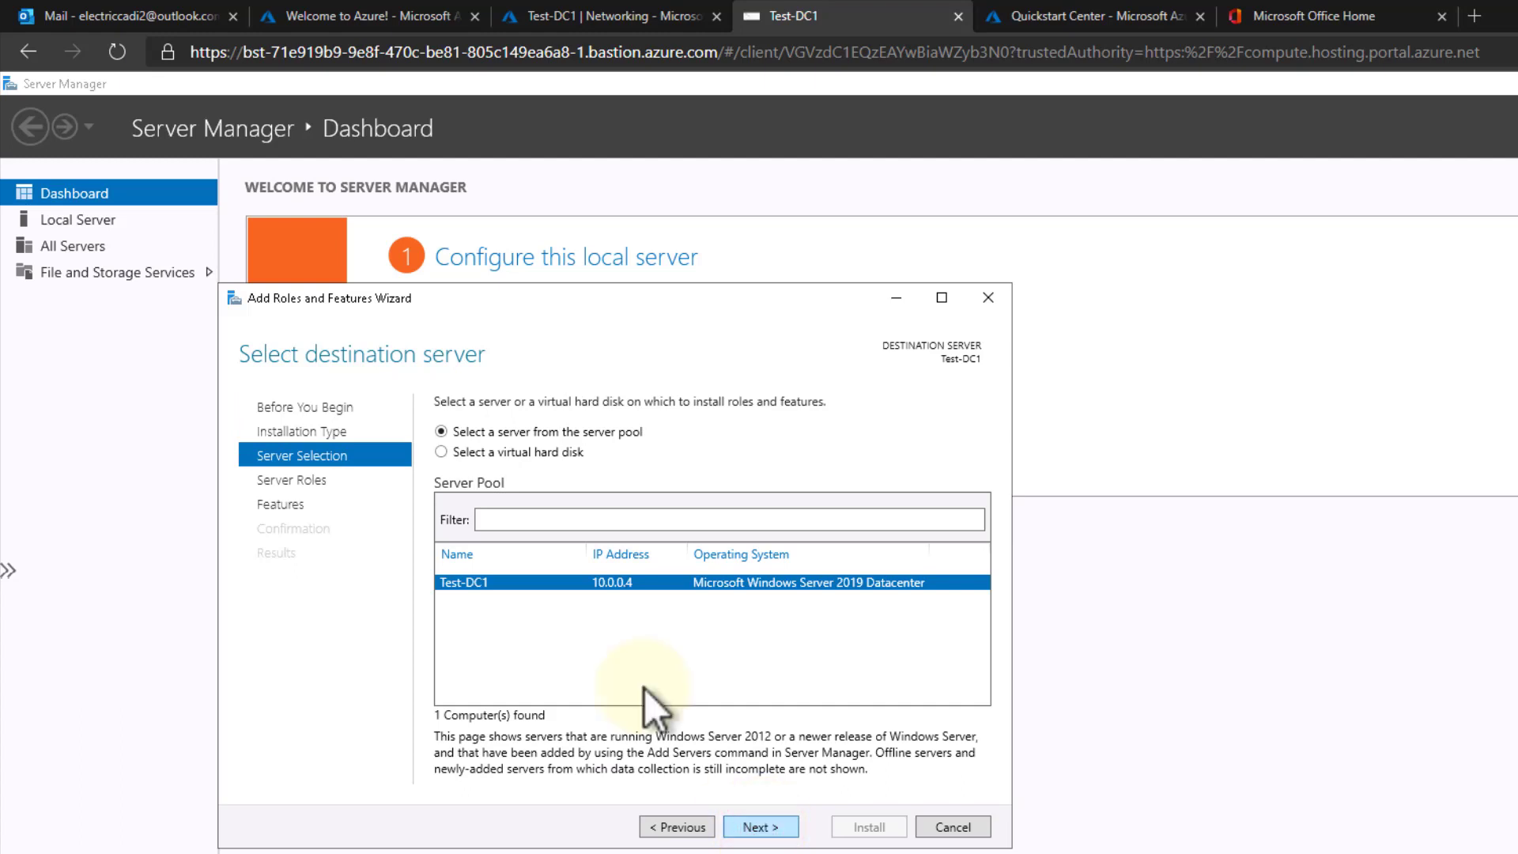
pyautogui.click(771, 826)
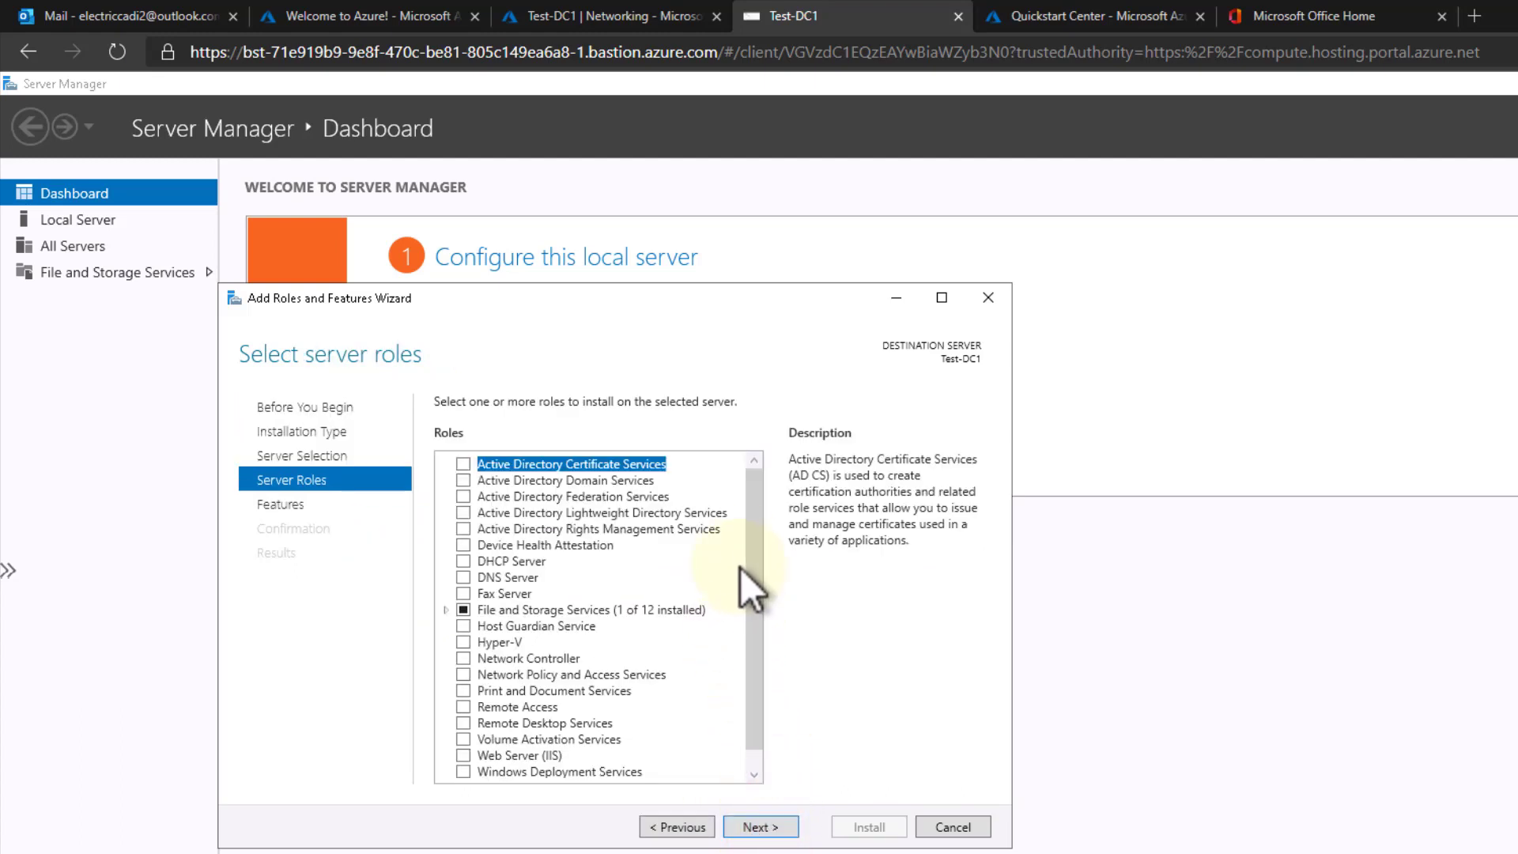
# - Install the Active Directory Domain Services role with its required features and management tools, and close the wizard
pyautogui.click(462, 479)
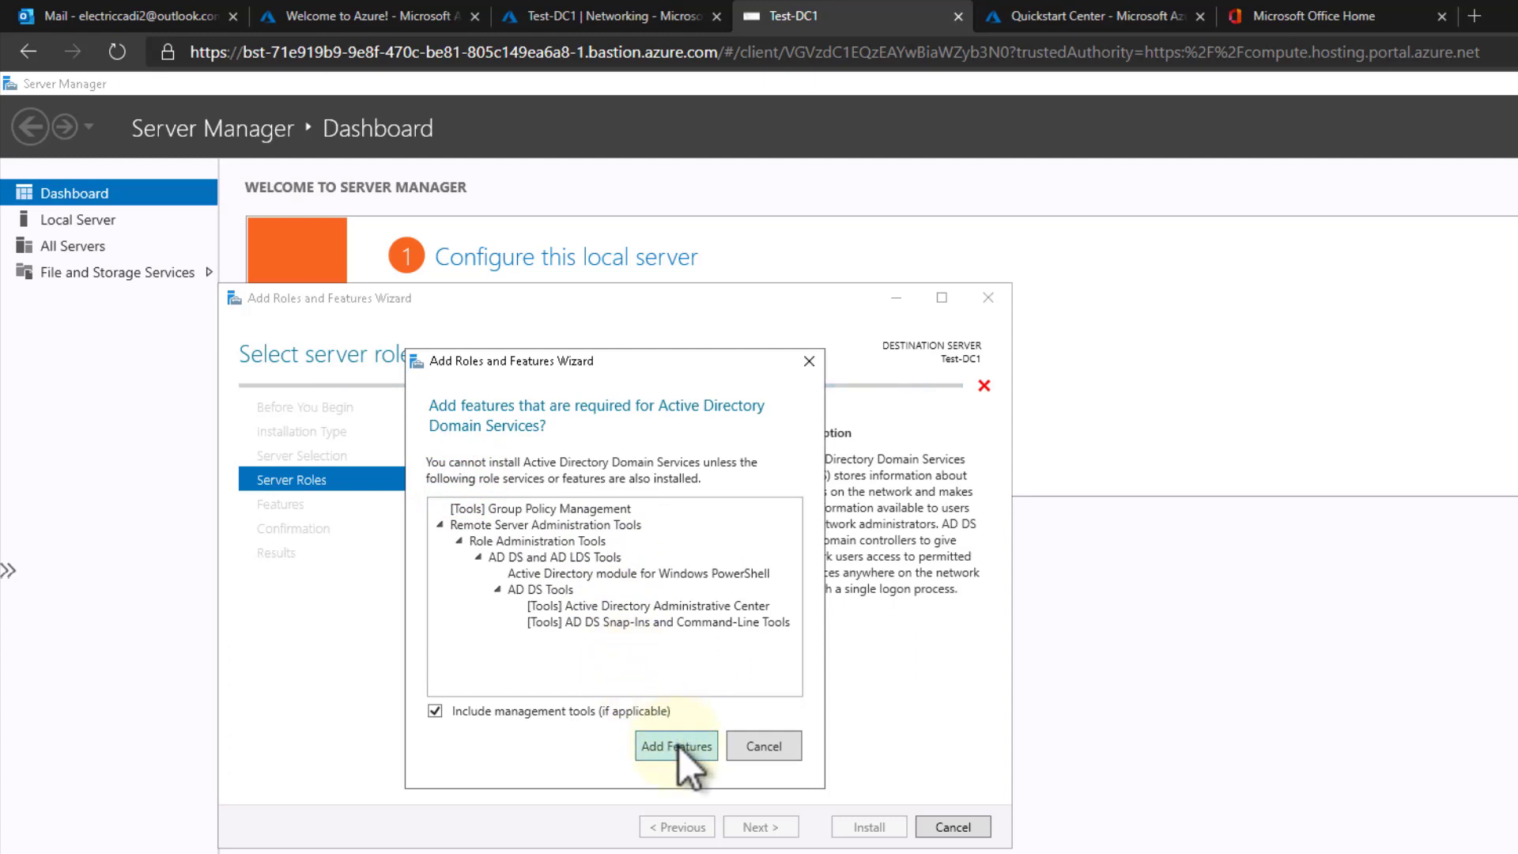
pyautogui.click(678, 746)
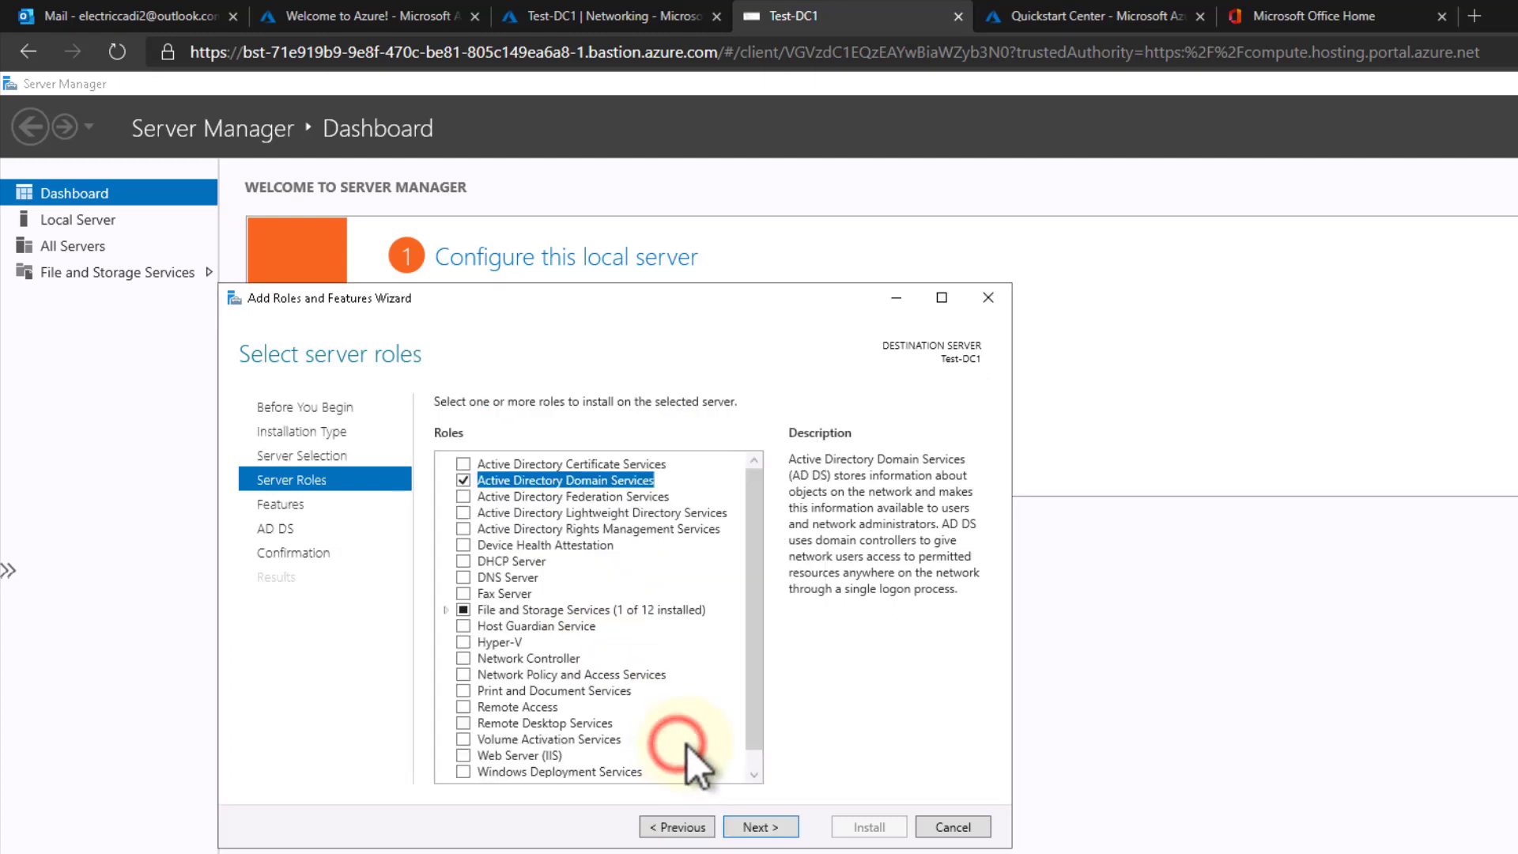
pyautogui.click(771, 827)
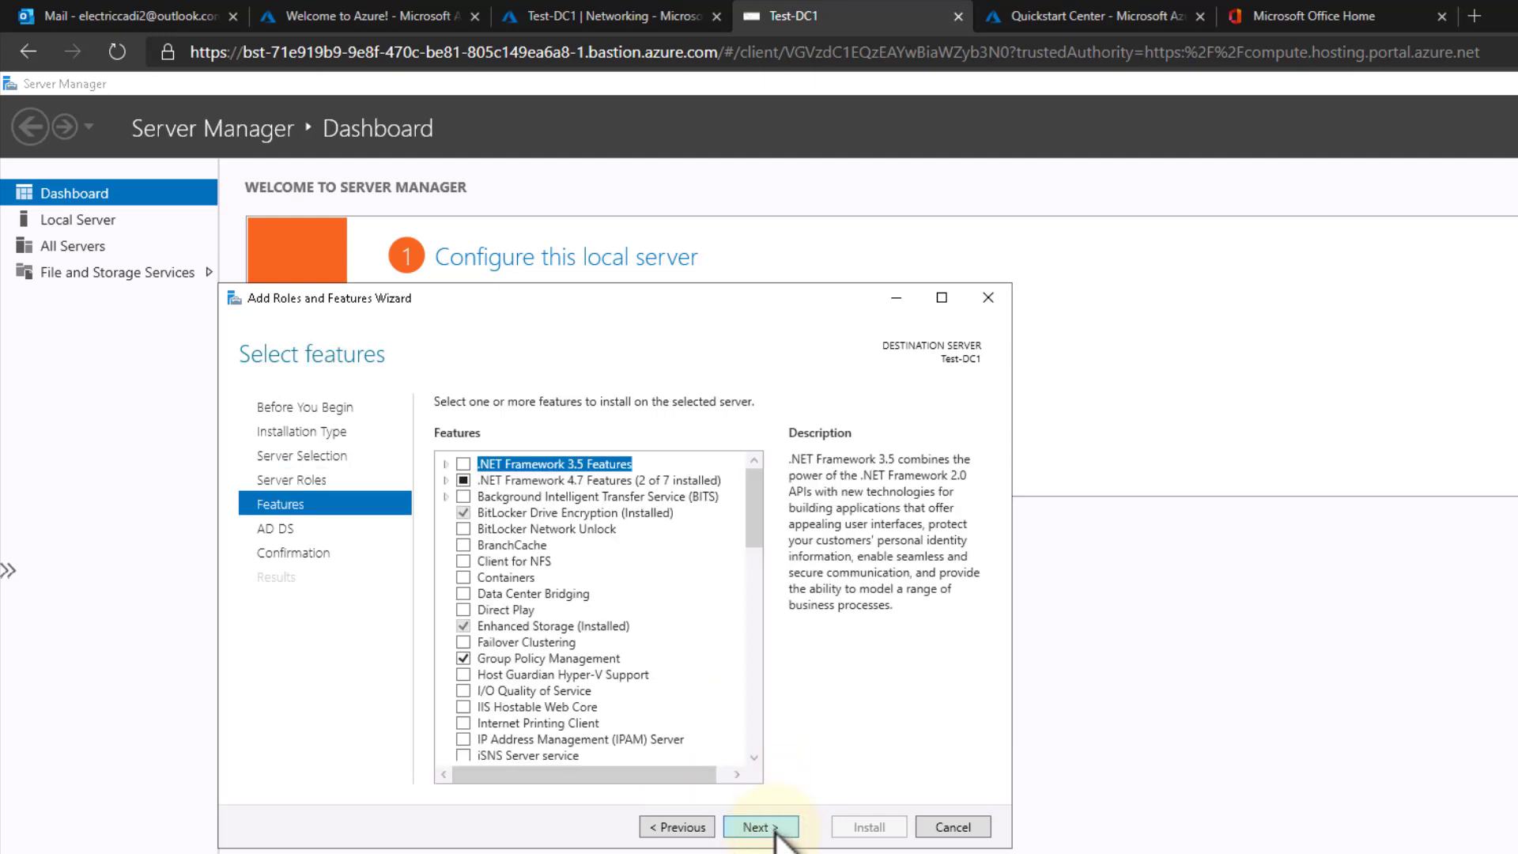
pyautogui.click(773, 827)
pyautogui.click(771, 827)
pyautogui.click(870, 827)
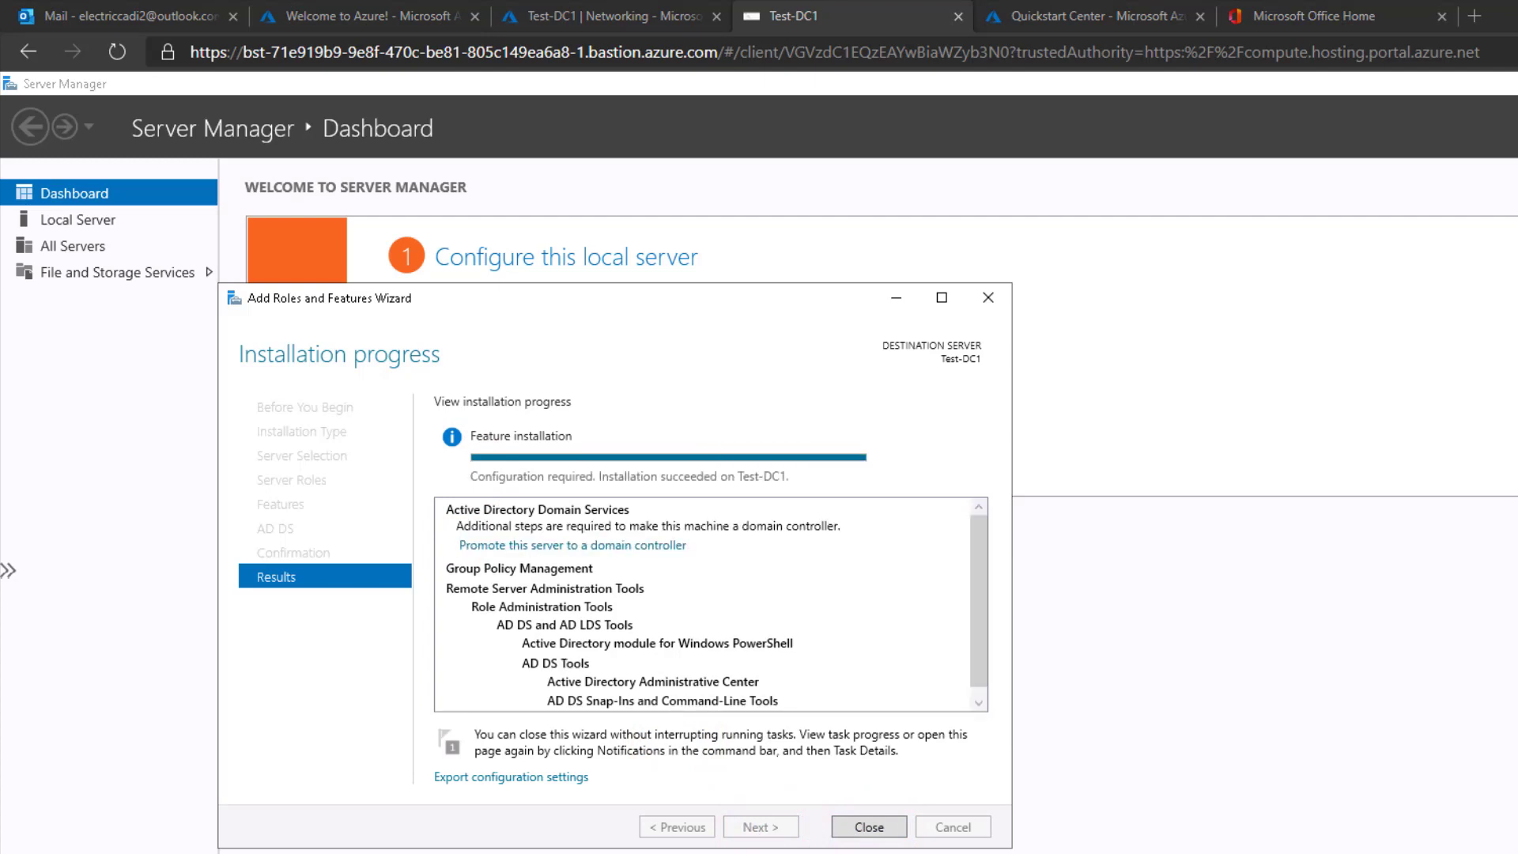
pyautogui.click(868, 830)
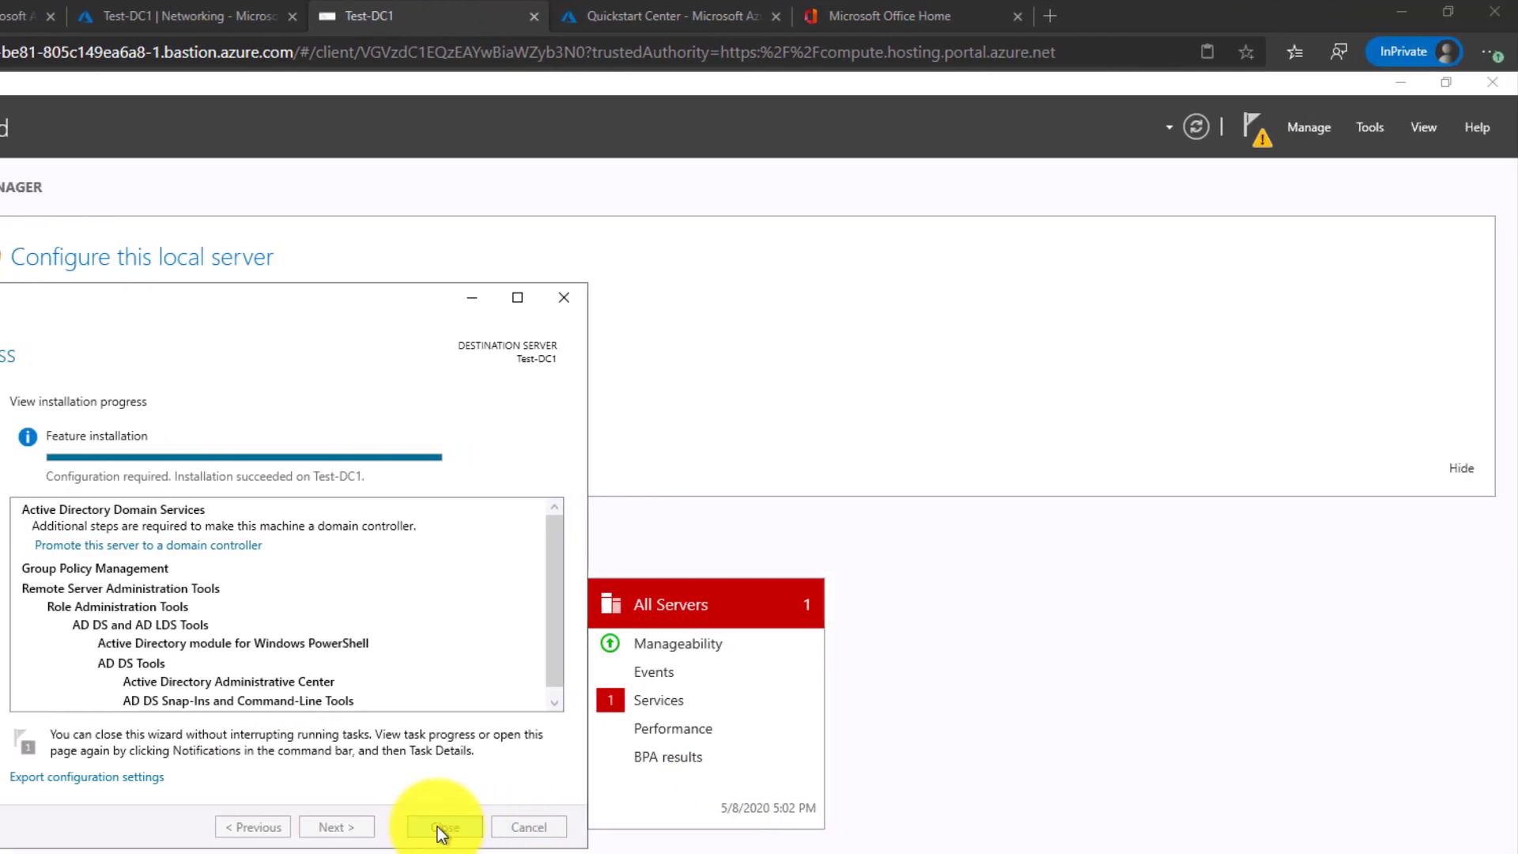
pyautogui.click(440, 827)
# - Start promoting Test-DC1 to a domain controller and choose to add a new forest
pyautogui.click(1254, 120)
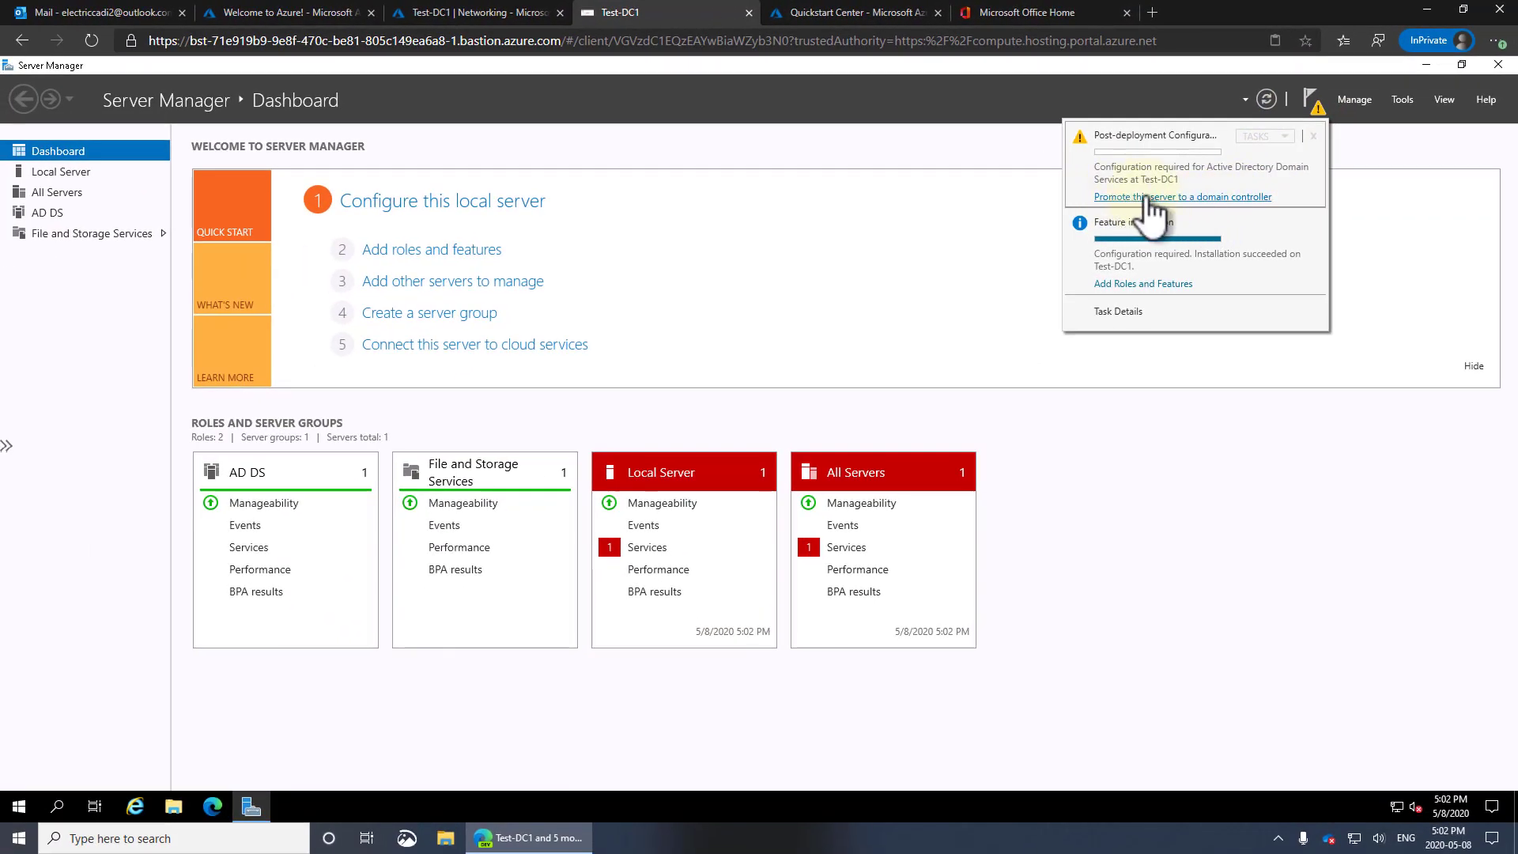
pyautogui.click(1145, 197)
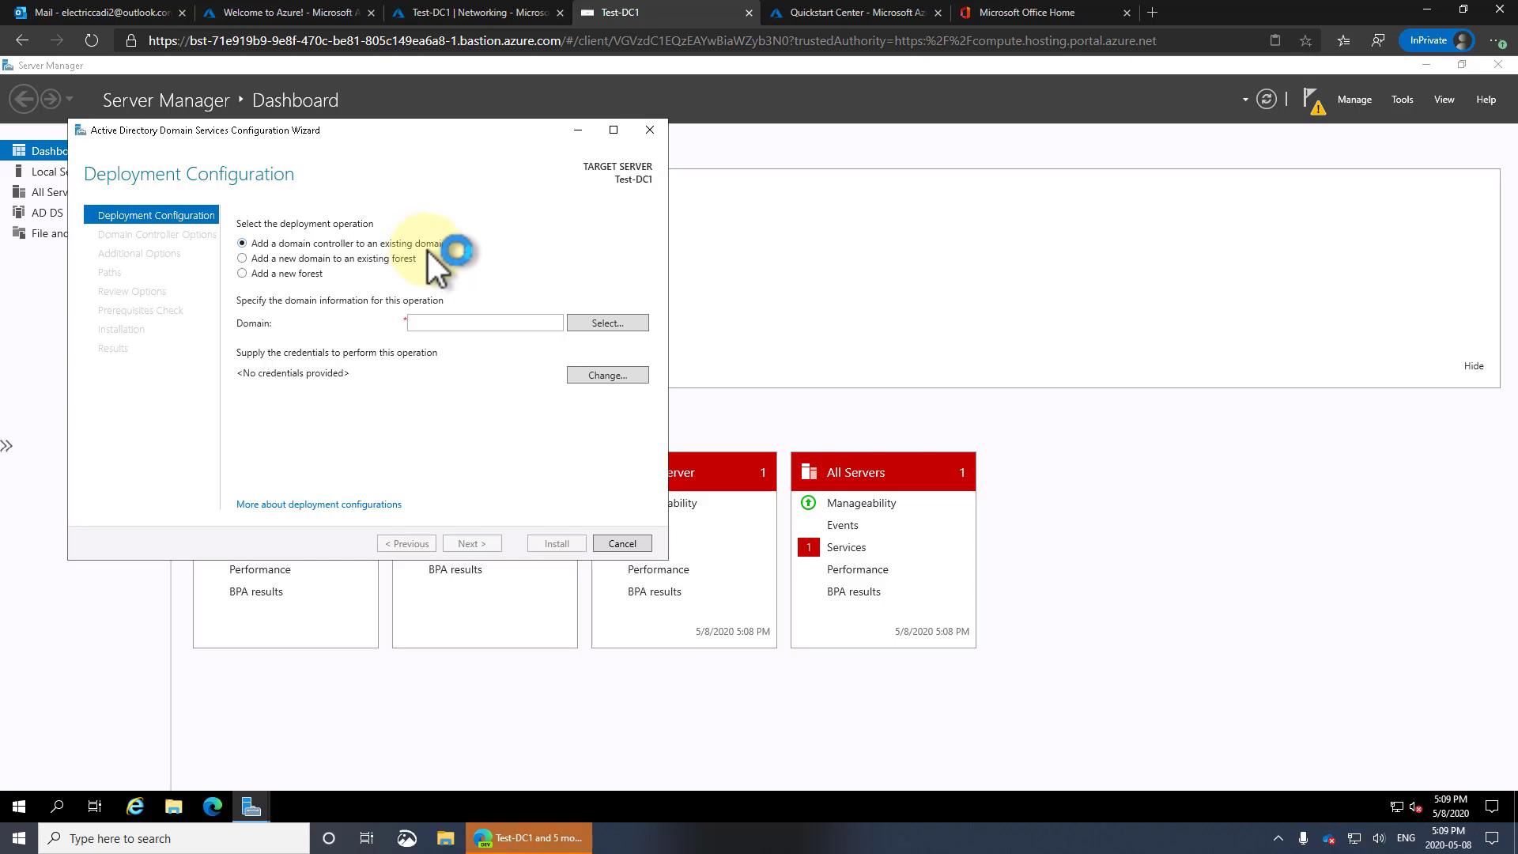
pyautogui.click(270, 273)
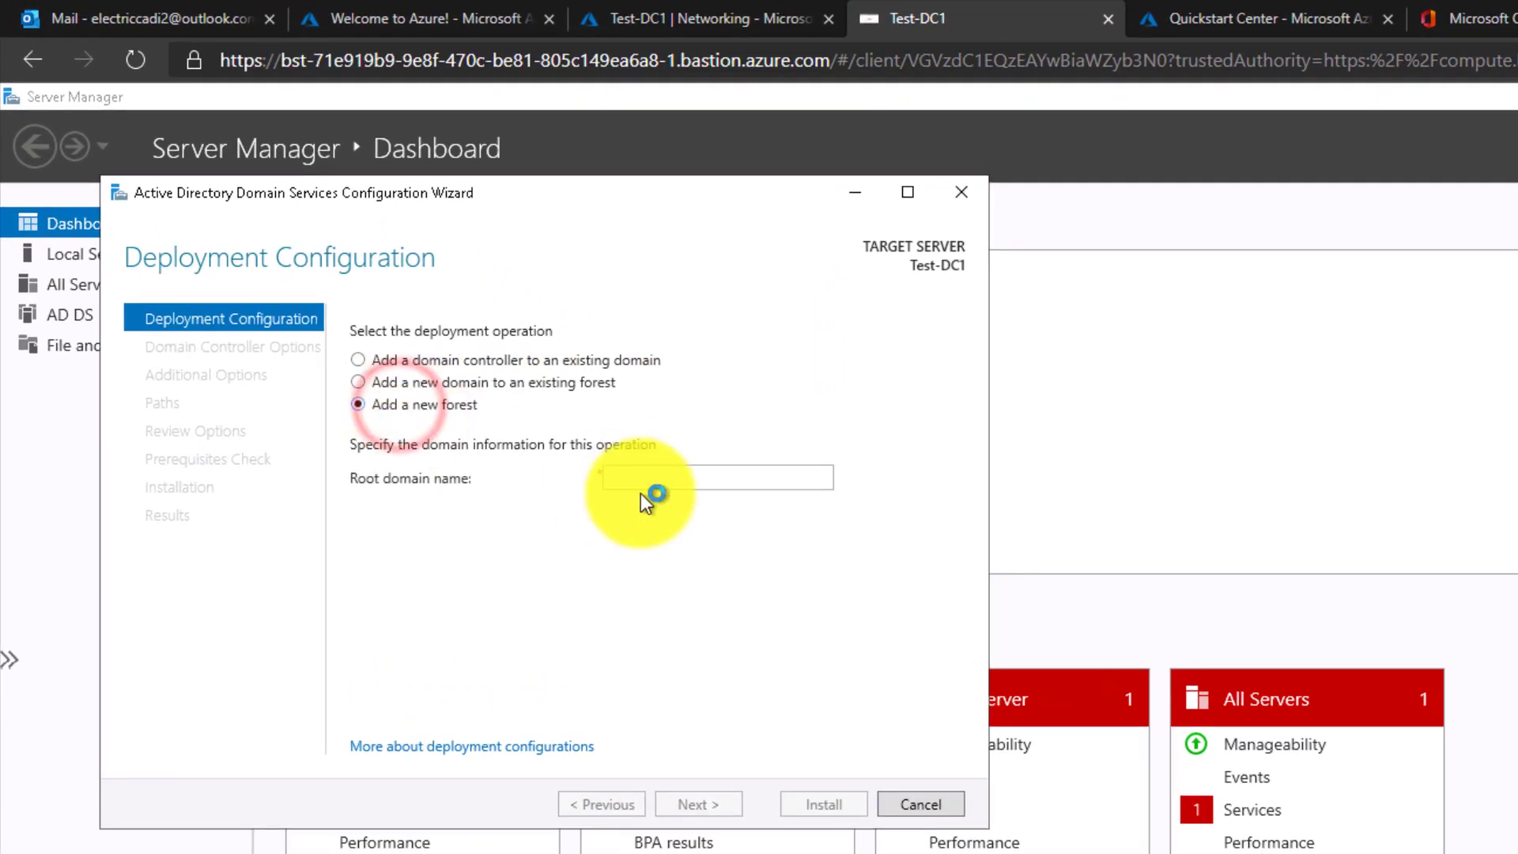
# - Try the single-label root domain name "uuuuu", then read and dismiss the verification details
pyautogui.click(632, 468)
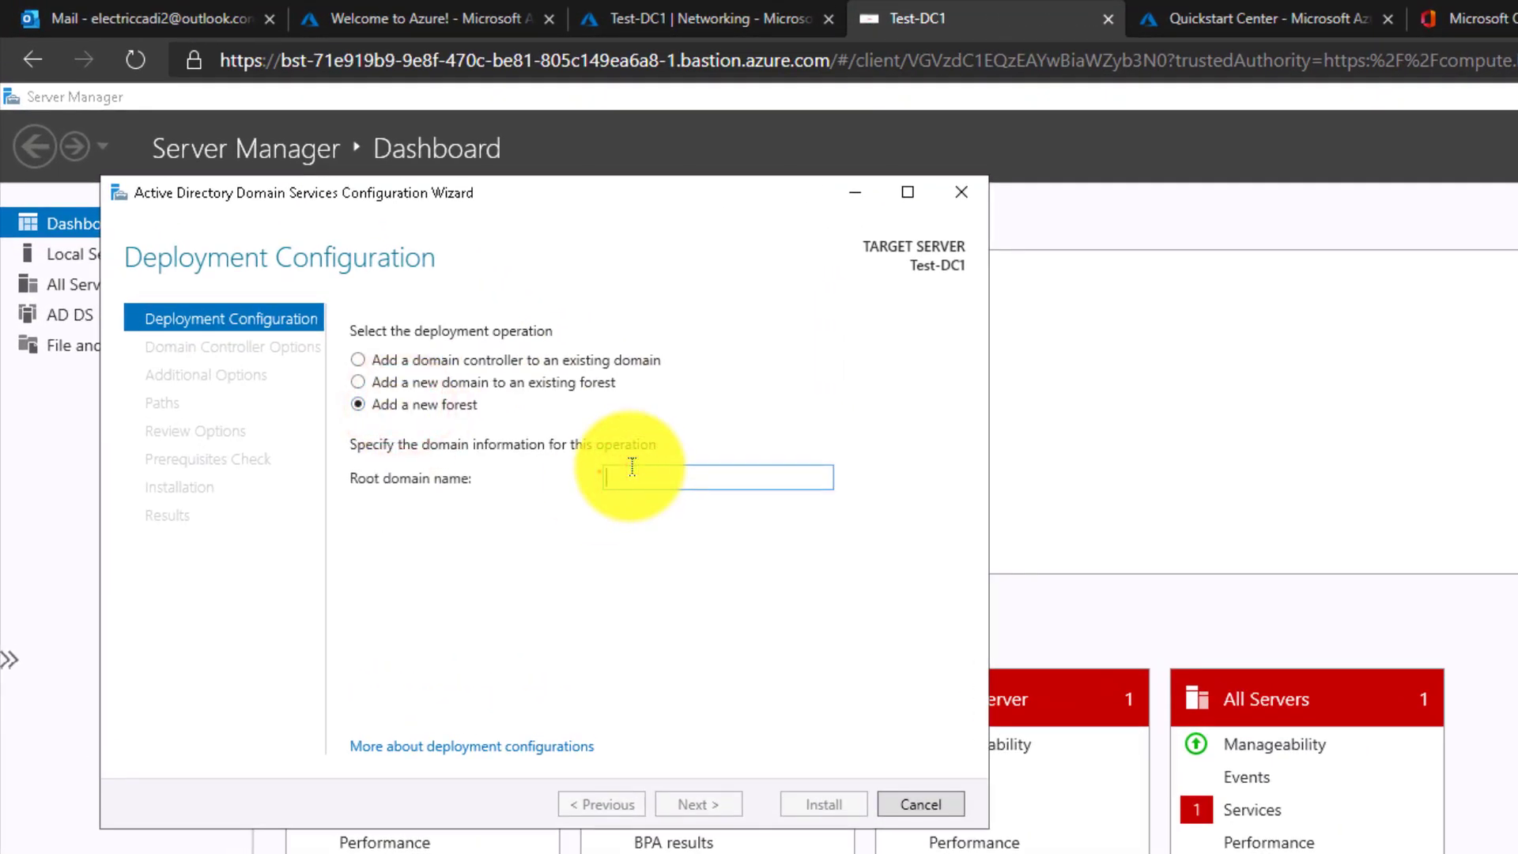
pyautogui.write('u')
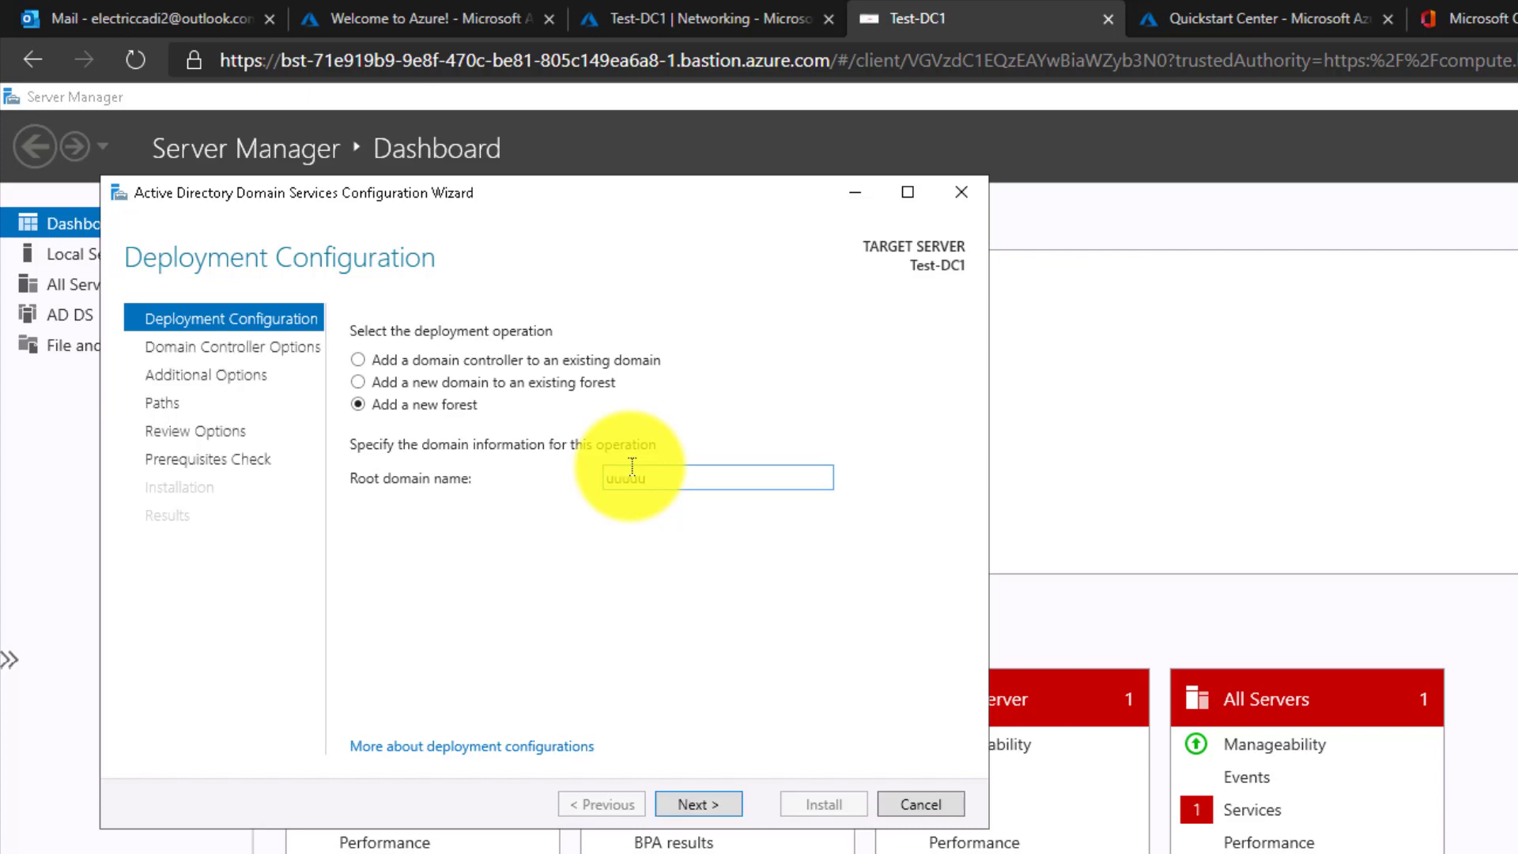
pyautogui.write('uuuu')
pyautogui.press('Return')
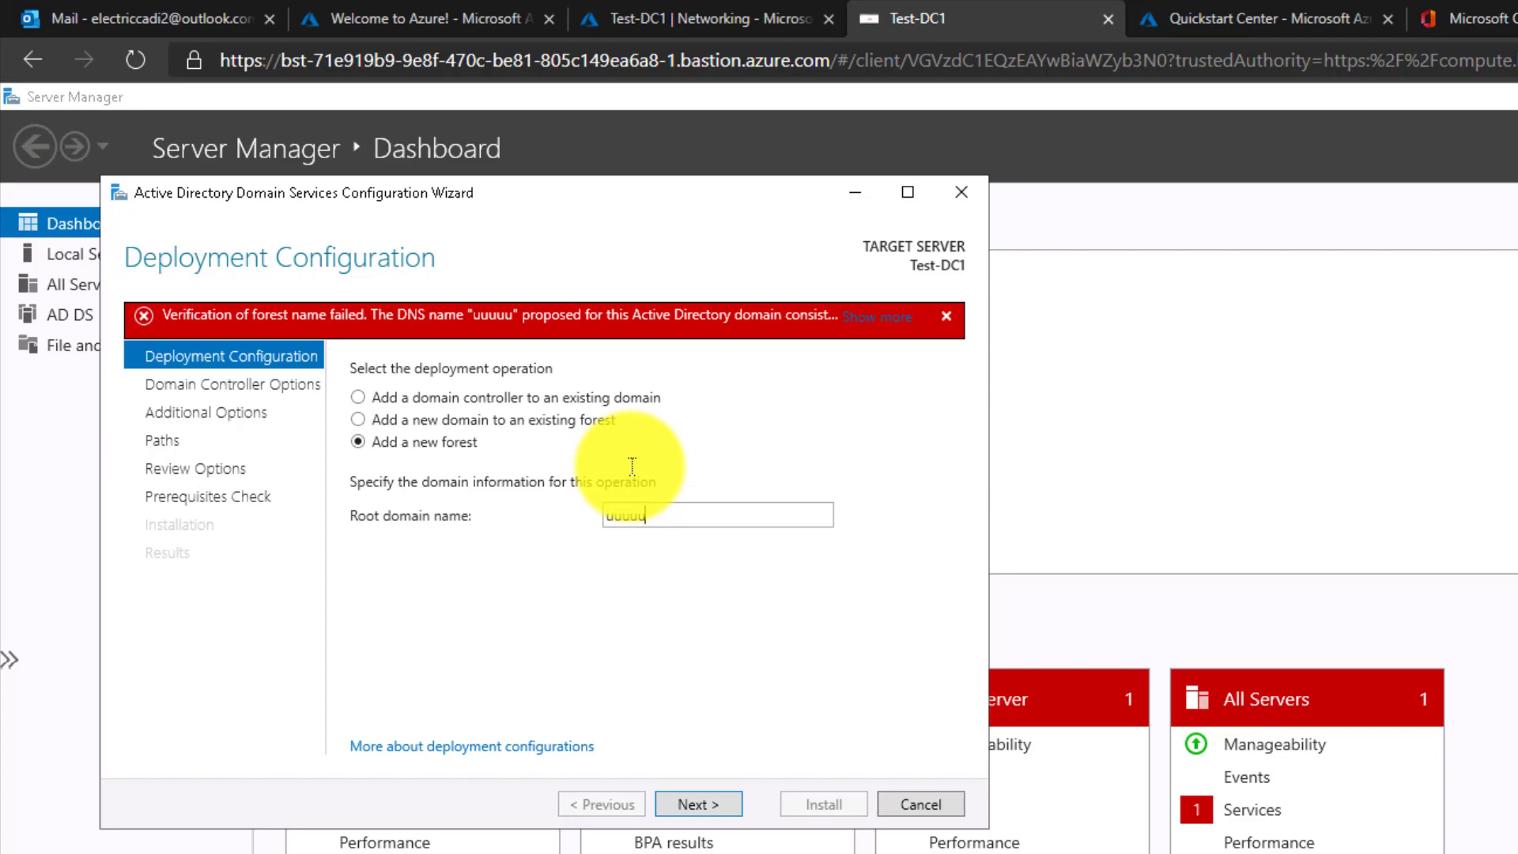
pyautogui.click(898, 316)
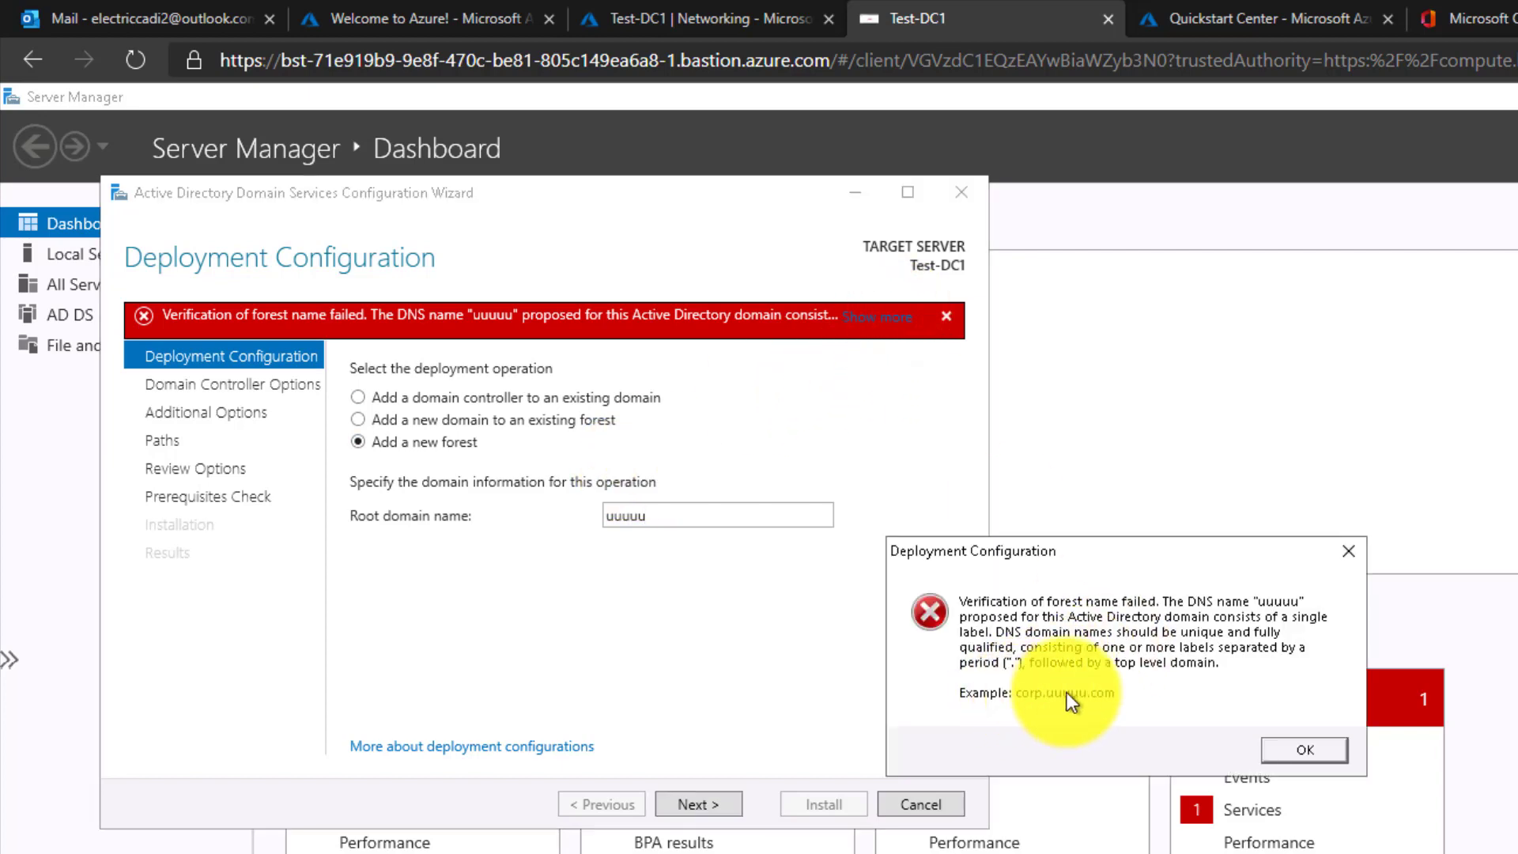
pyautogui.click(1358, 552)
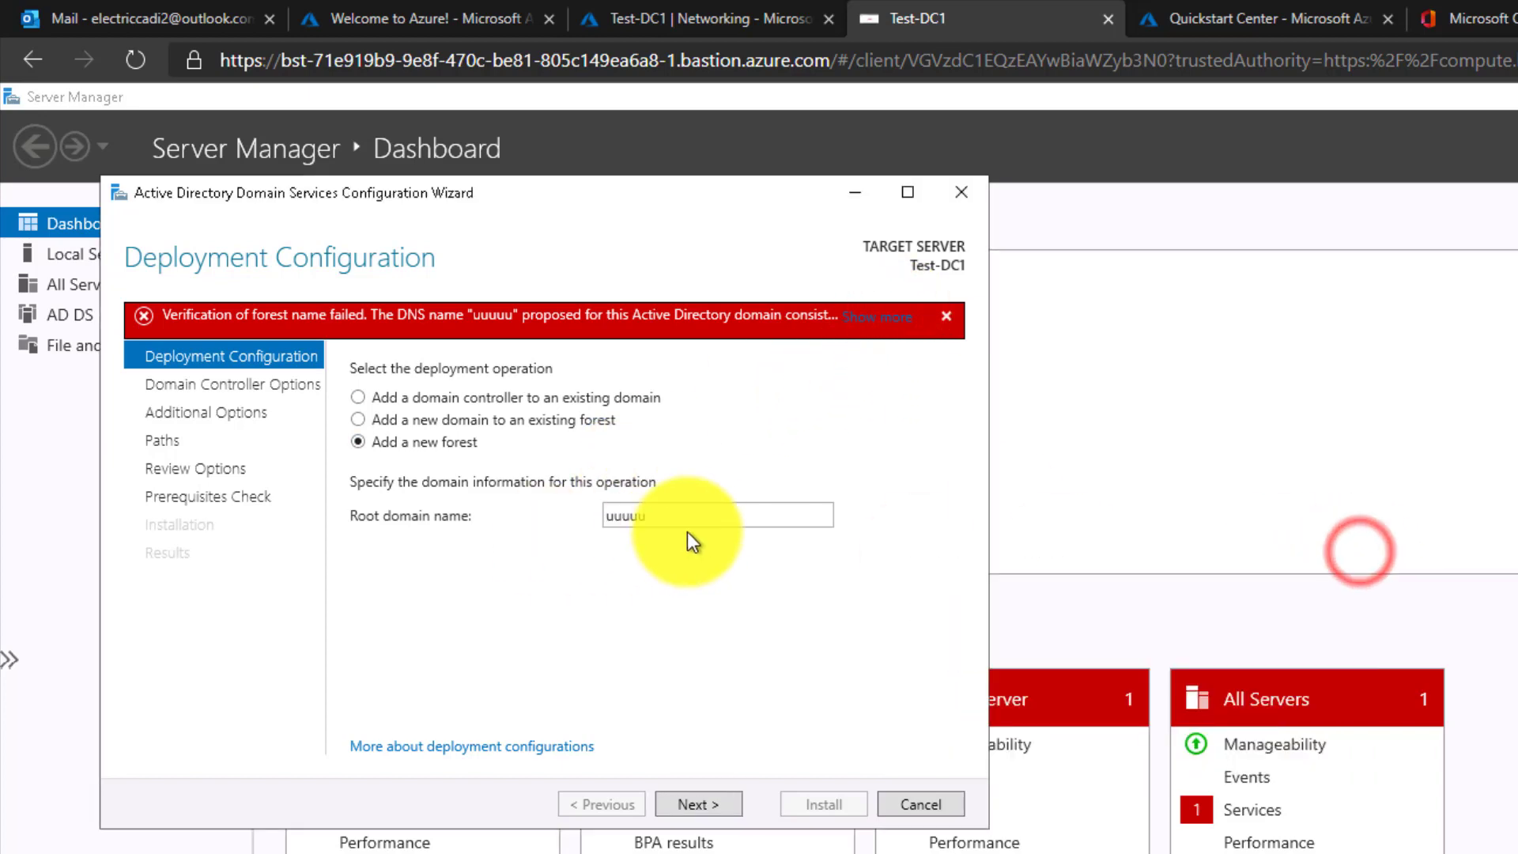
# - Set the new forest's root domain name to corp.electriccadi.com and proceed to the domain controller options
pyautogui.doubleClick(711, 514)
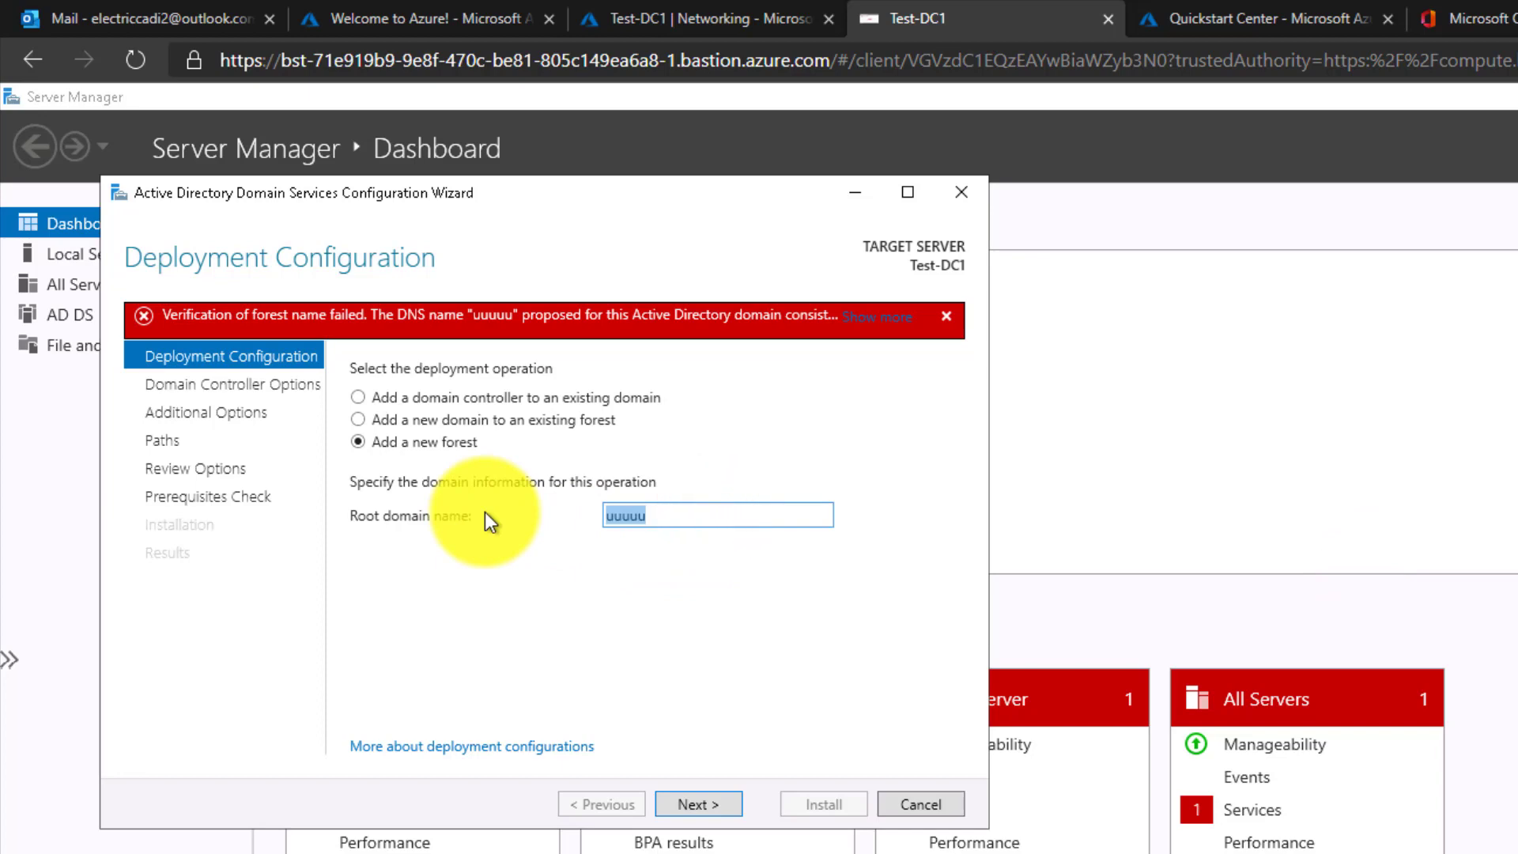
pyautogui.write('corp.electriccadi.com')
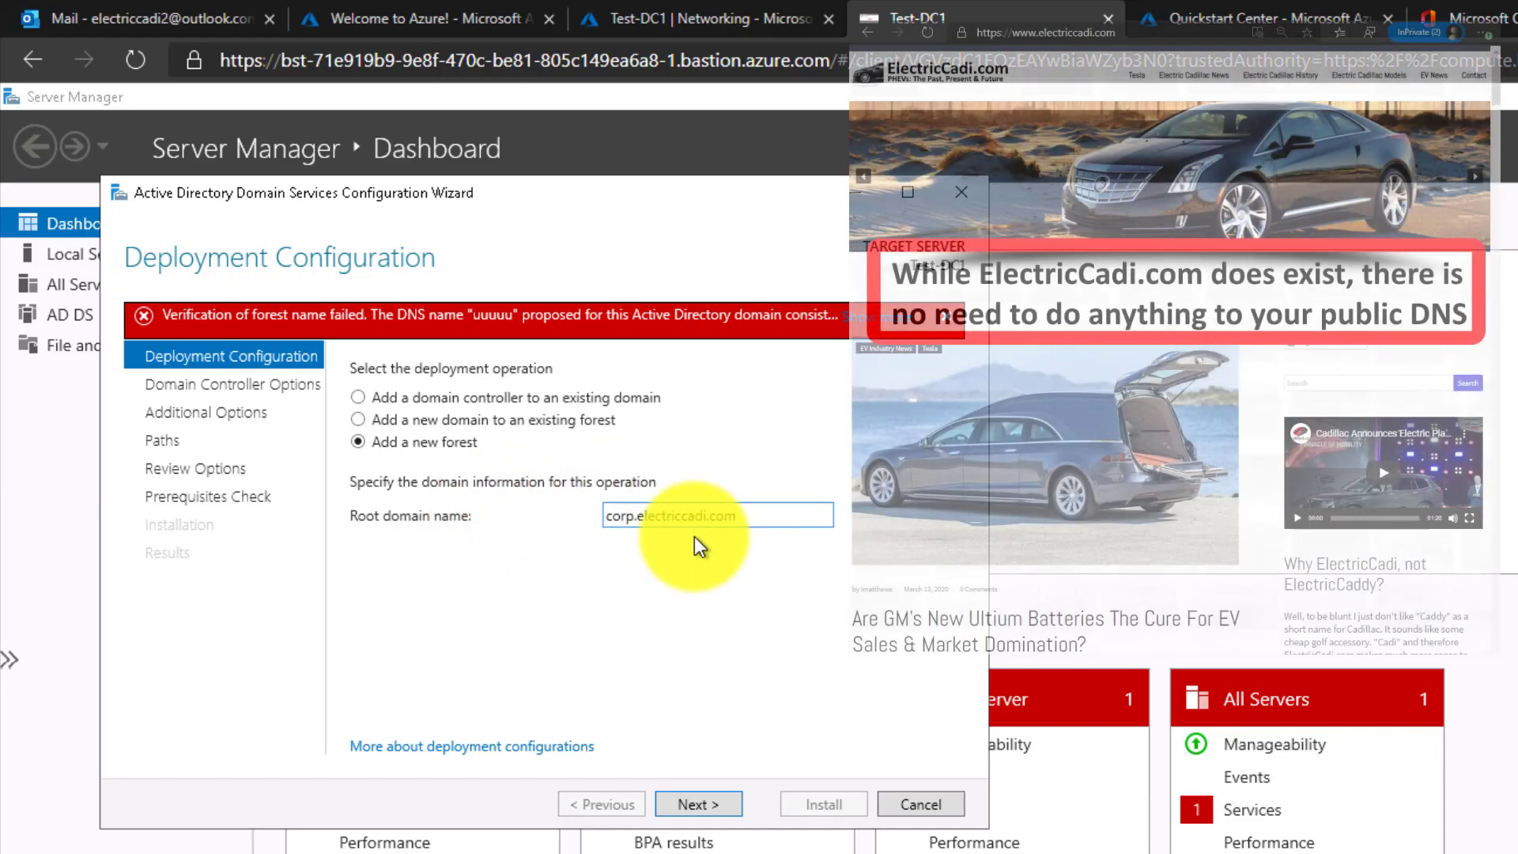
pyautogui.click(713, 800)
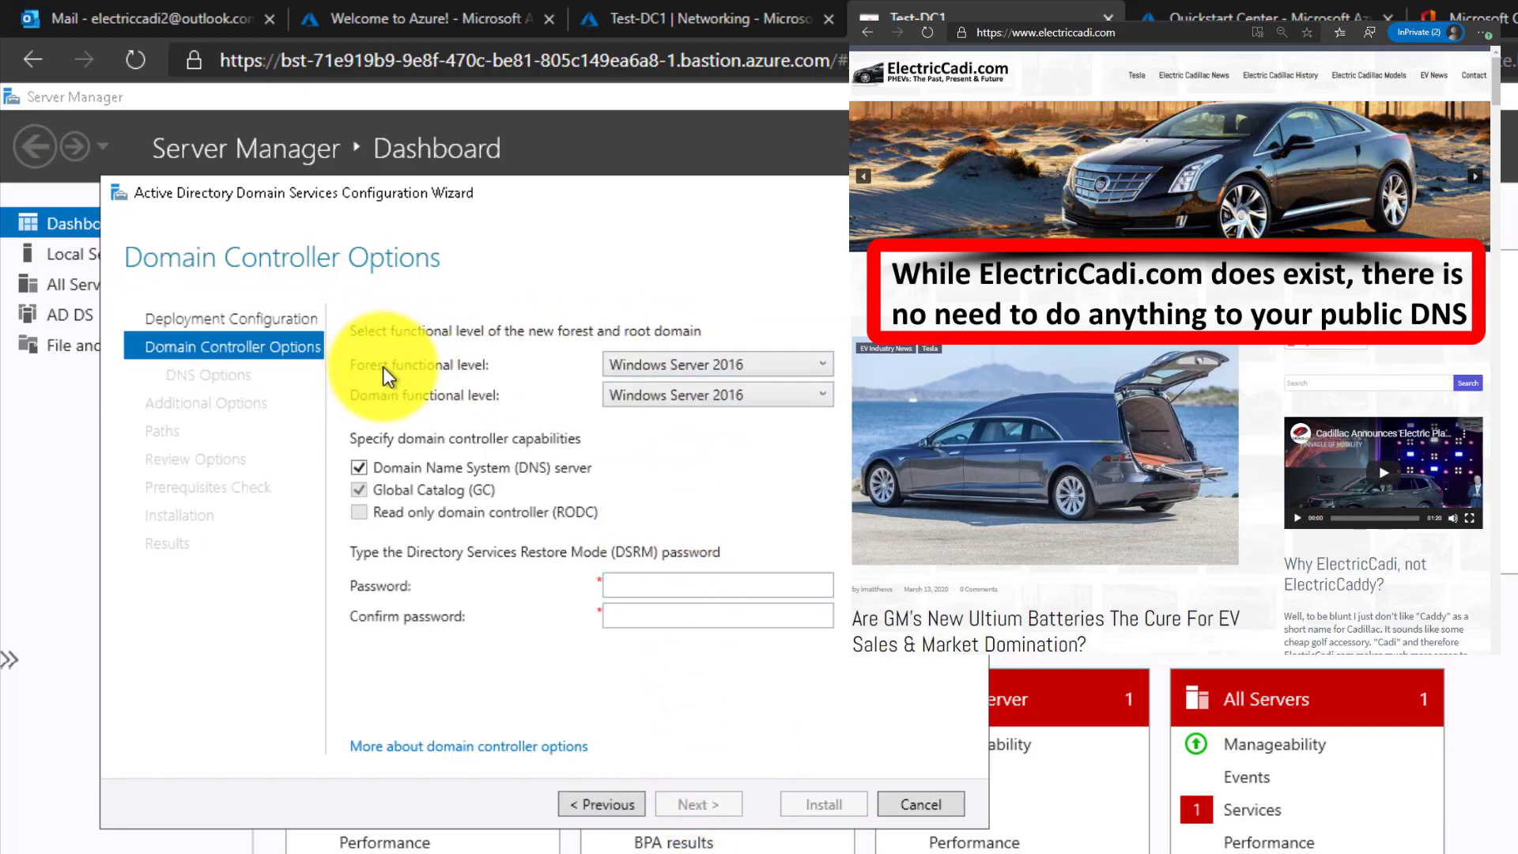
# - Keep the forest functional level at Windows Server 2016, then enter and confirm the Directory Services Restore Mode password and continue
pyautogui.click(696, 361)
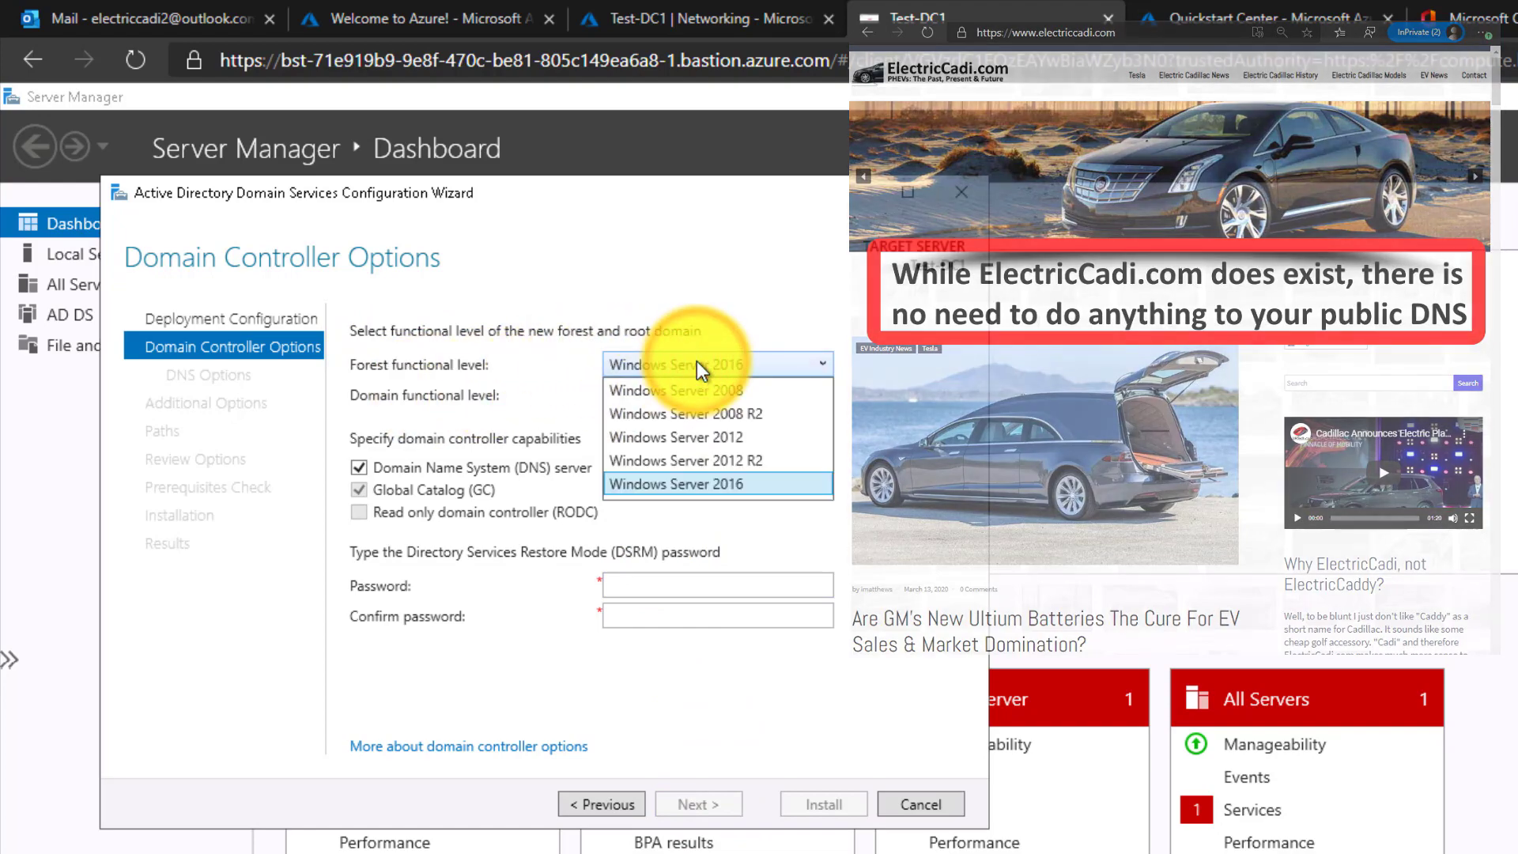
pyautogui.click(695, 360)
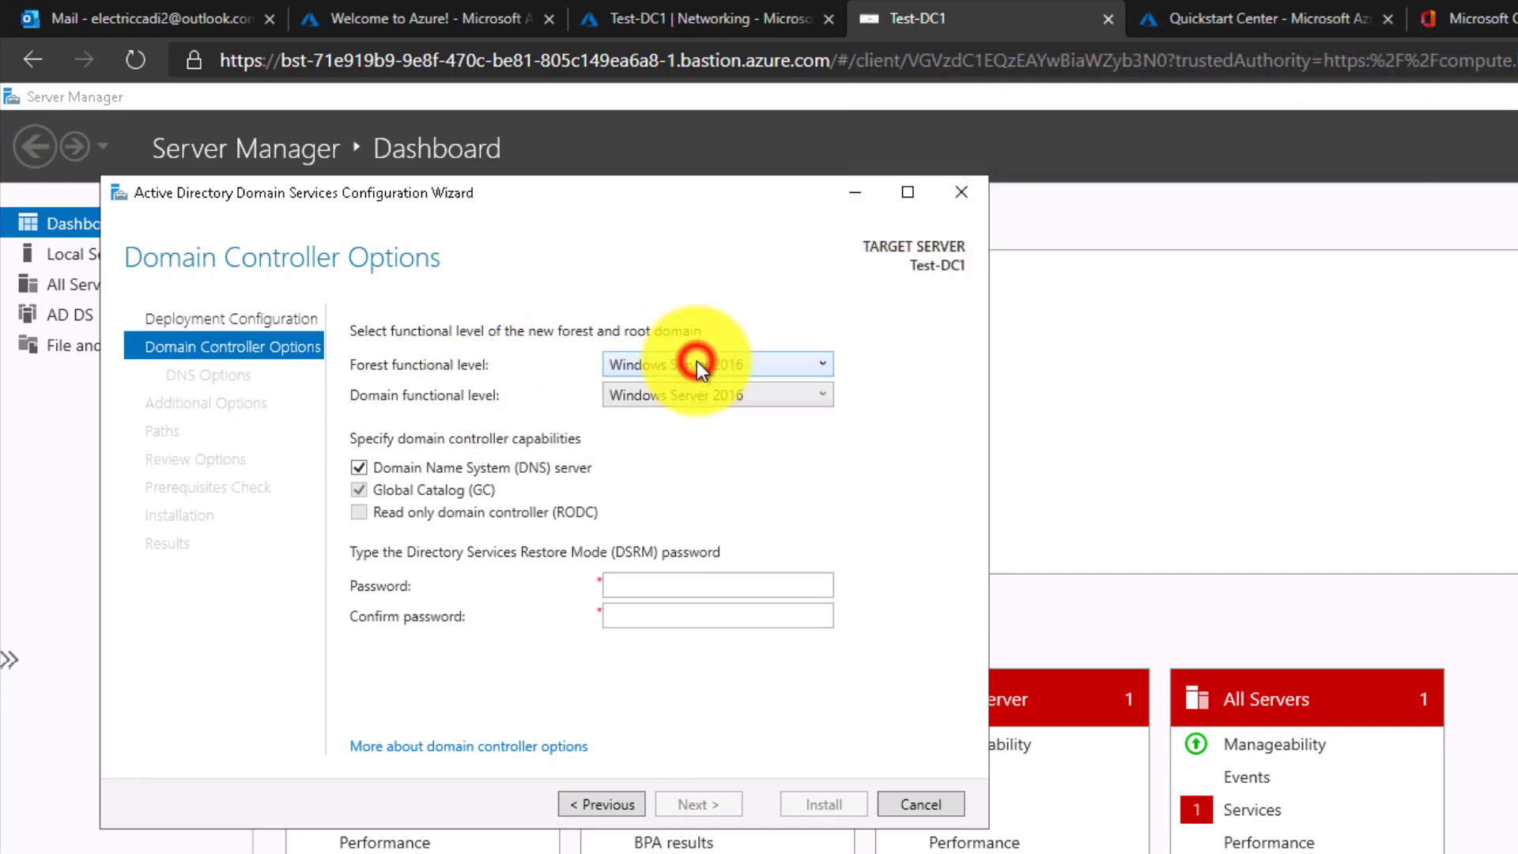
pyautogui.click(631, 586)
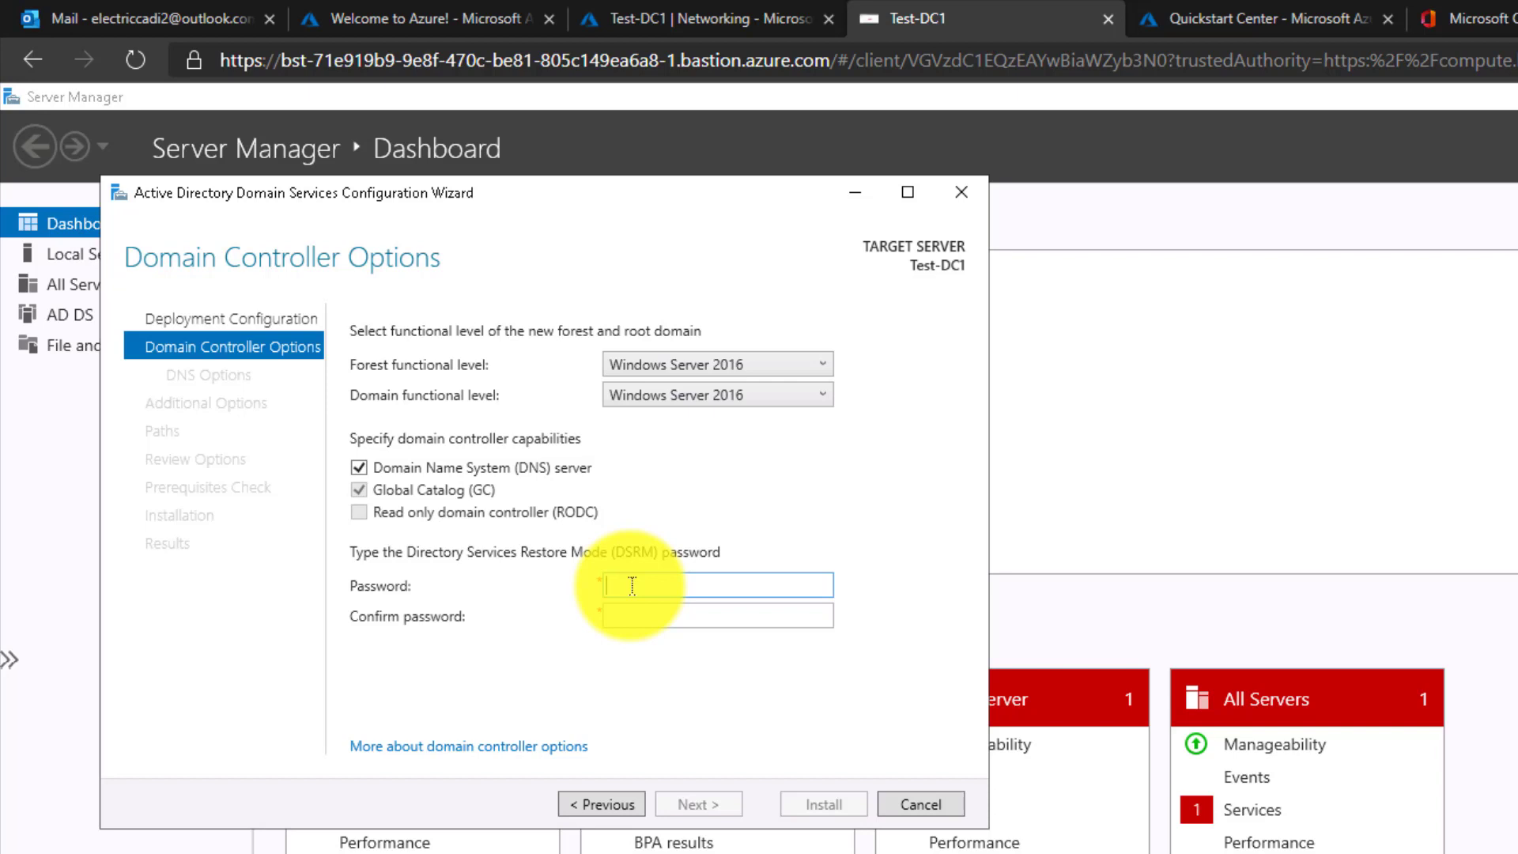
pyautogui.write('************')
pyautogui.press('Tab')
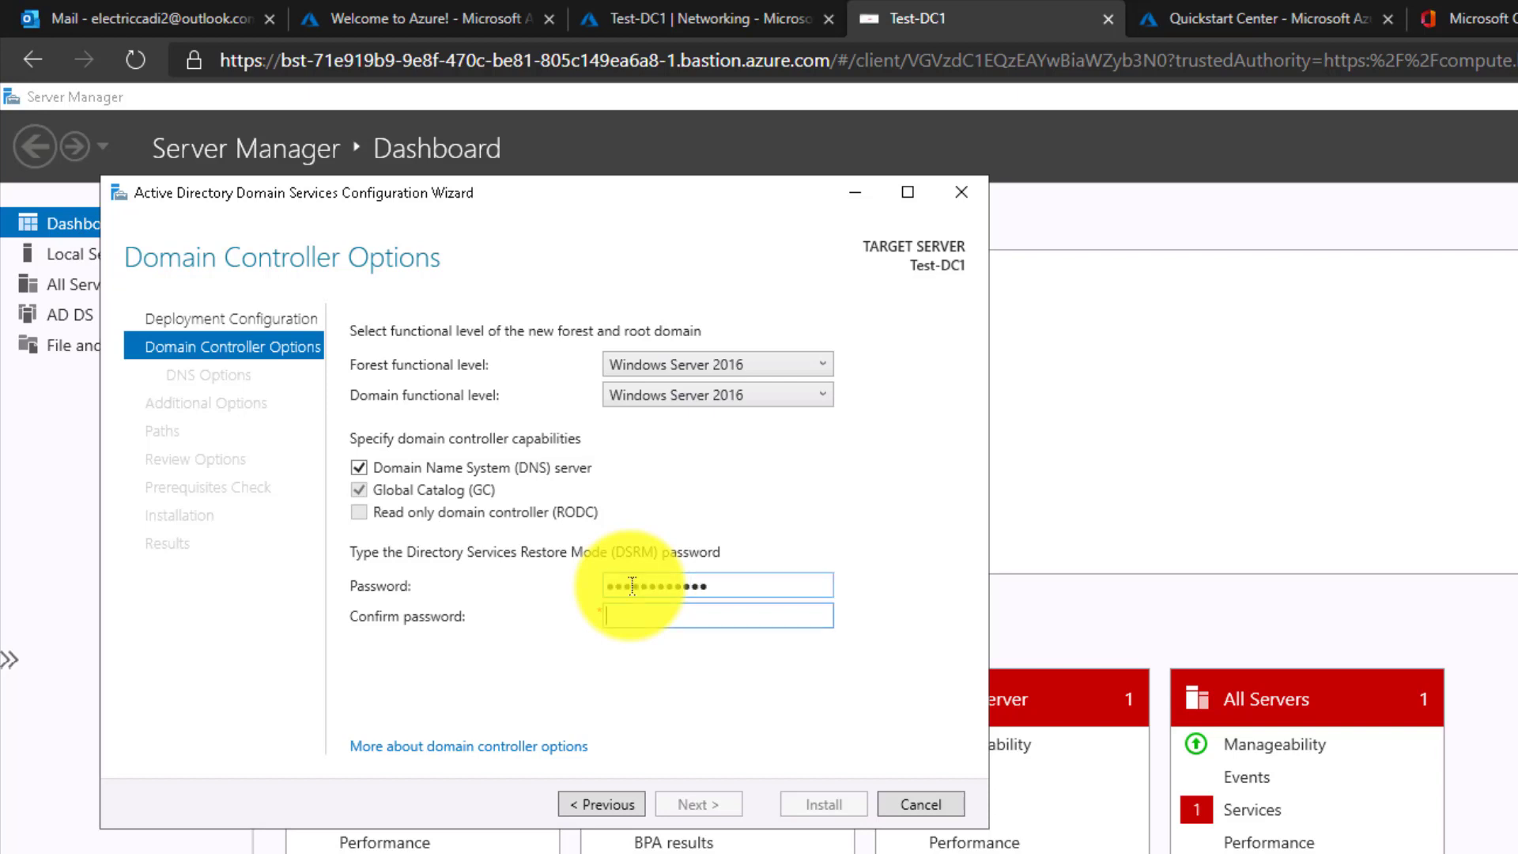
pyautogui.write('************')
pyautogui.click(689, 798)
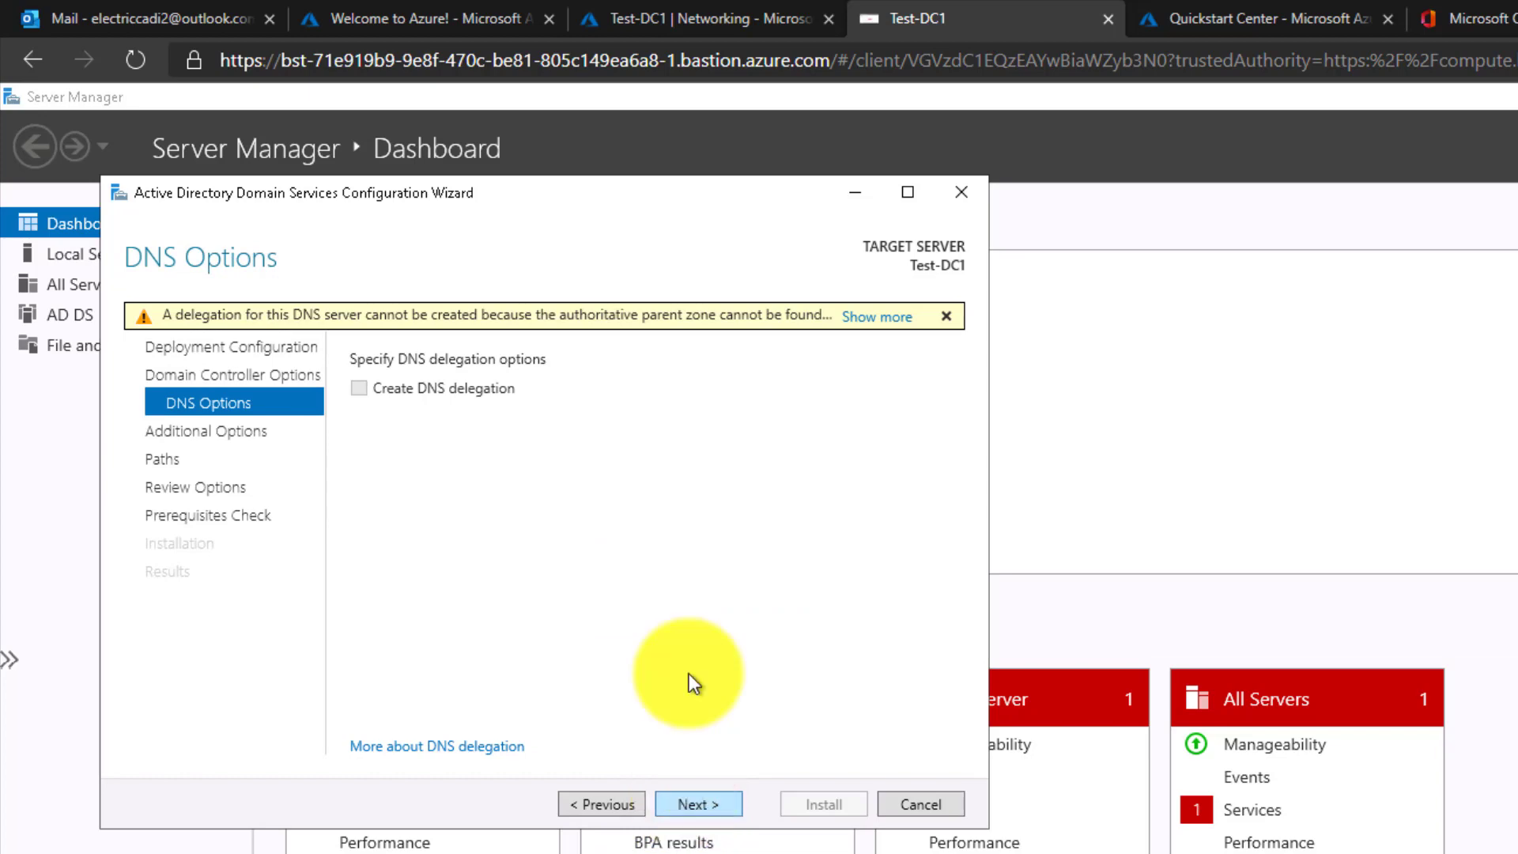
# - Accept the default DNS options, the CORP NetBIOS name and folder paths, review the prerequisites check, and start the domain controller installation
pyautogui.click(704, 802)
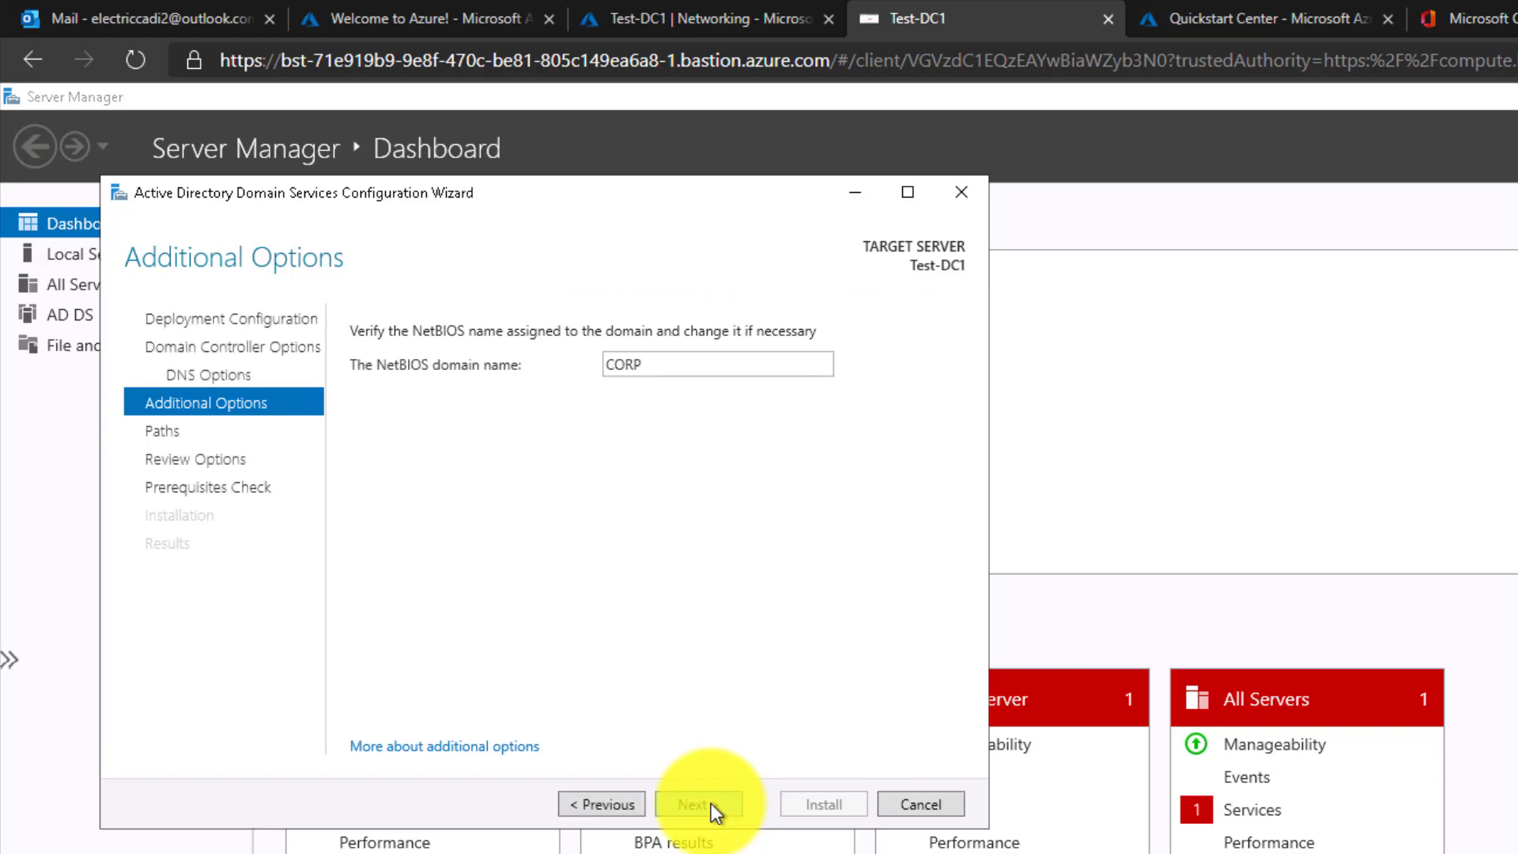
pyautogui.click(710, 804)
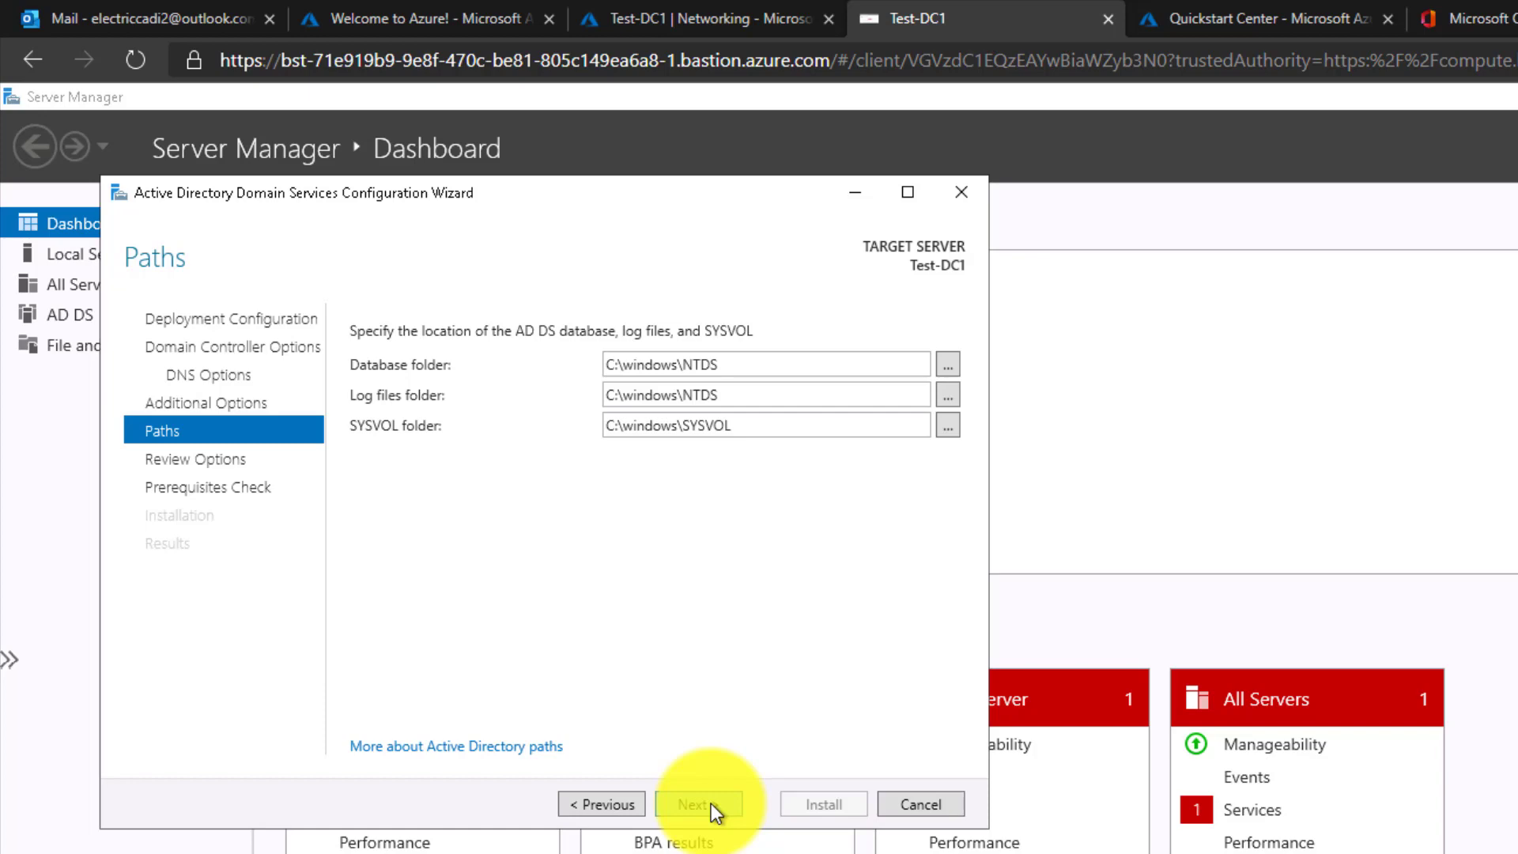
pyautogui.click(710, 803)
pyautogui.click(710, 803)
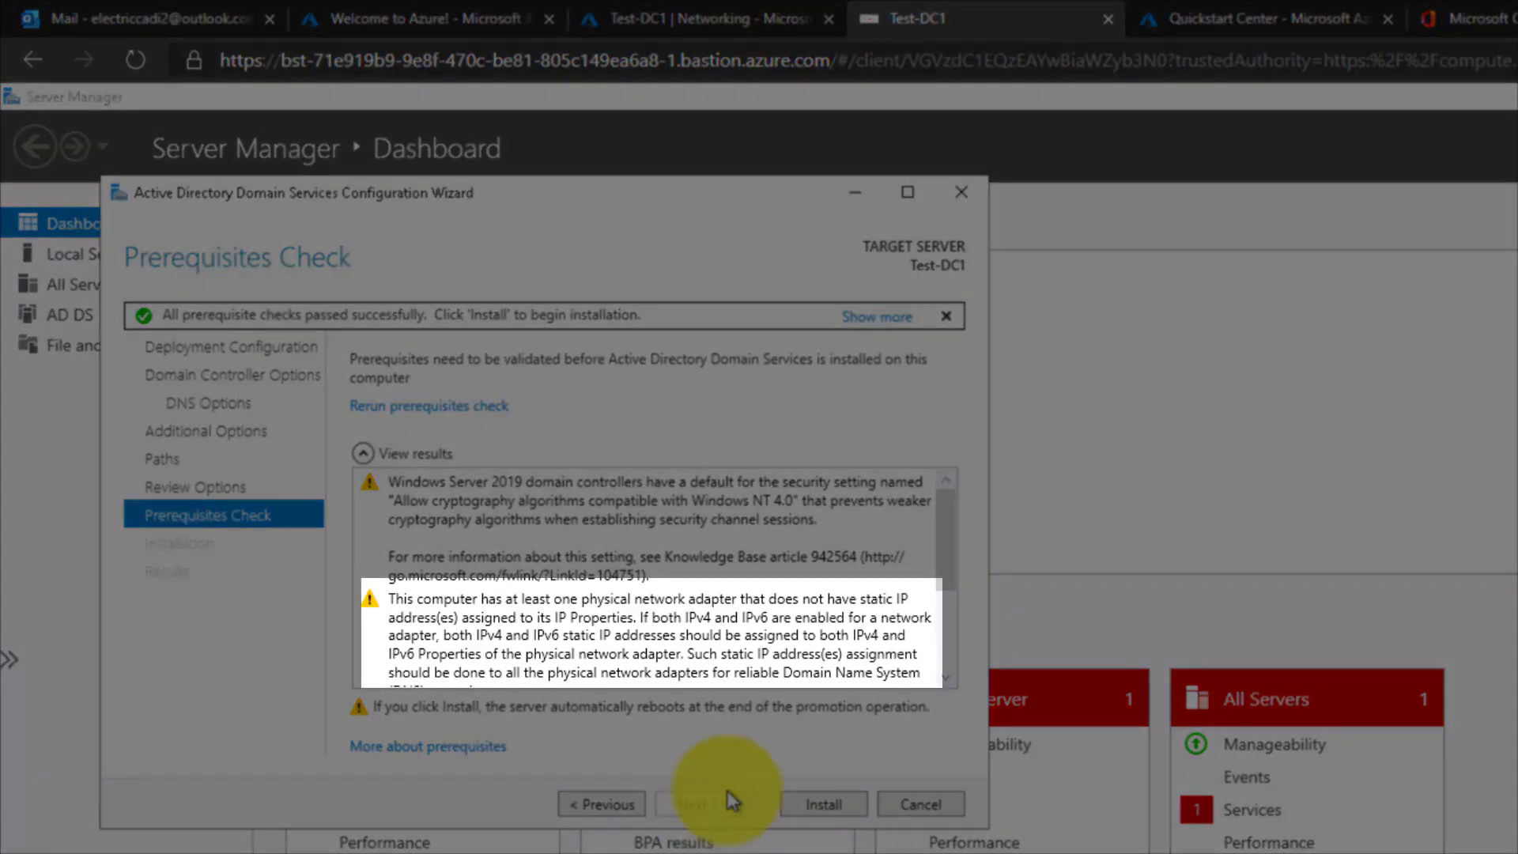
pyautogui.moveTo(947, 503); pyautogui.dragTo(952, 653)
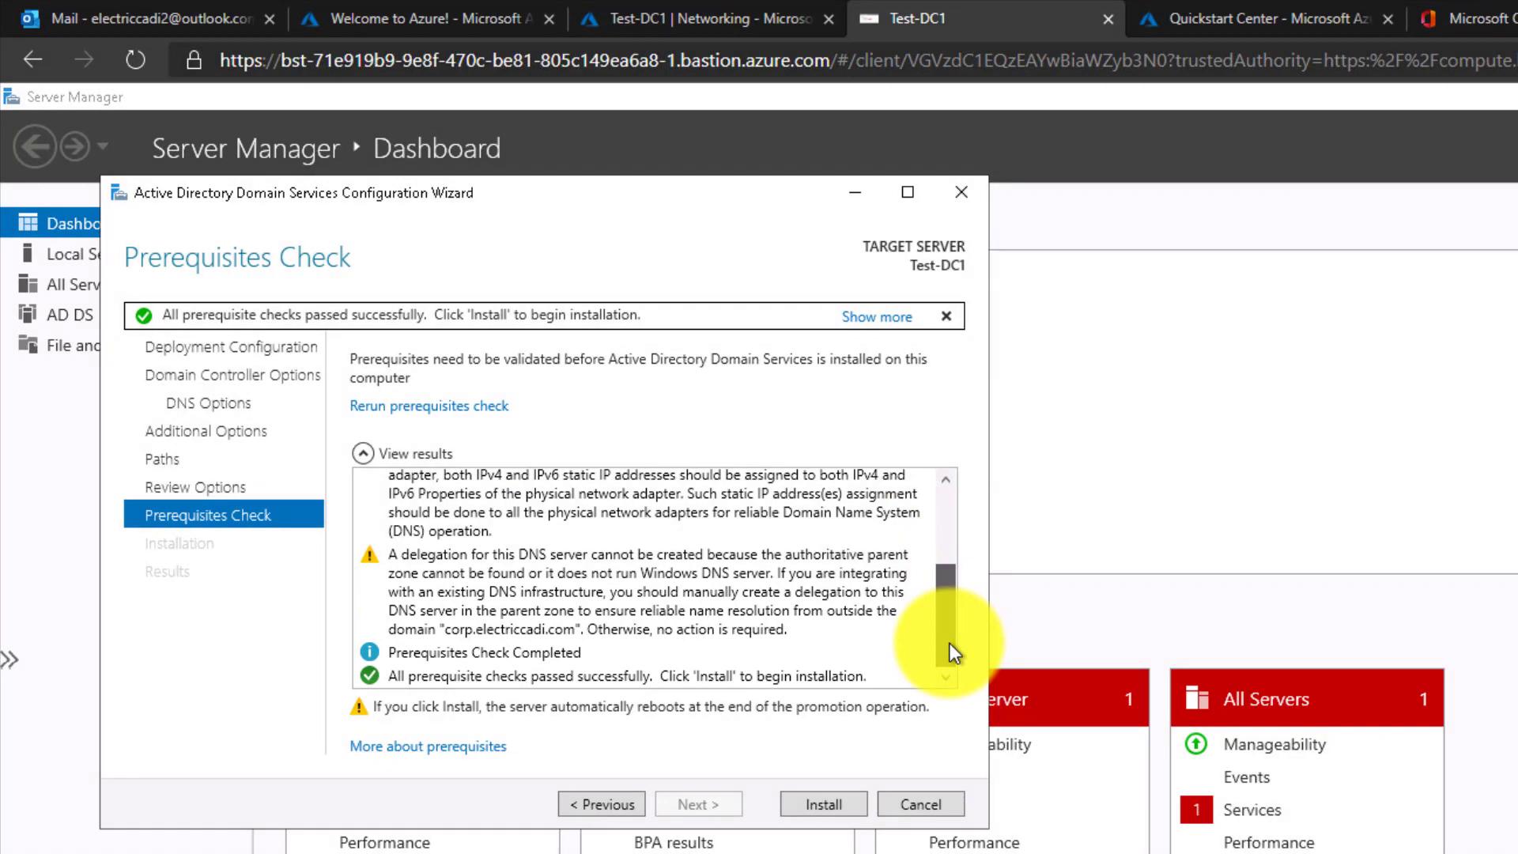
pyautogui.click(806, 802)
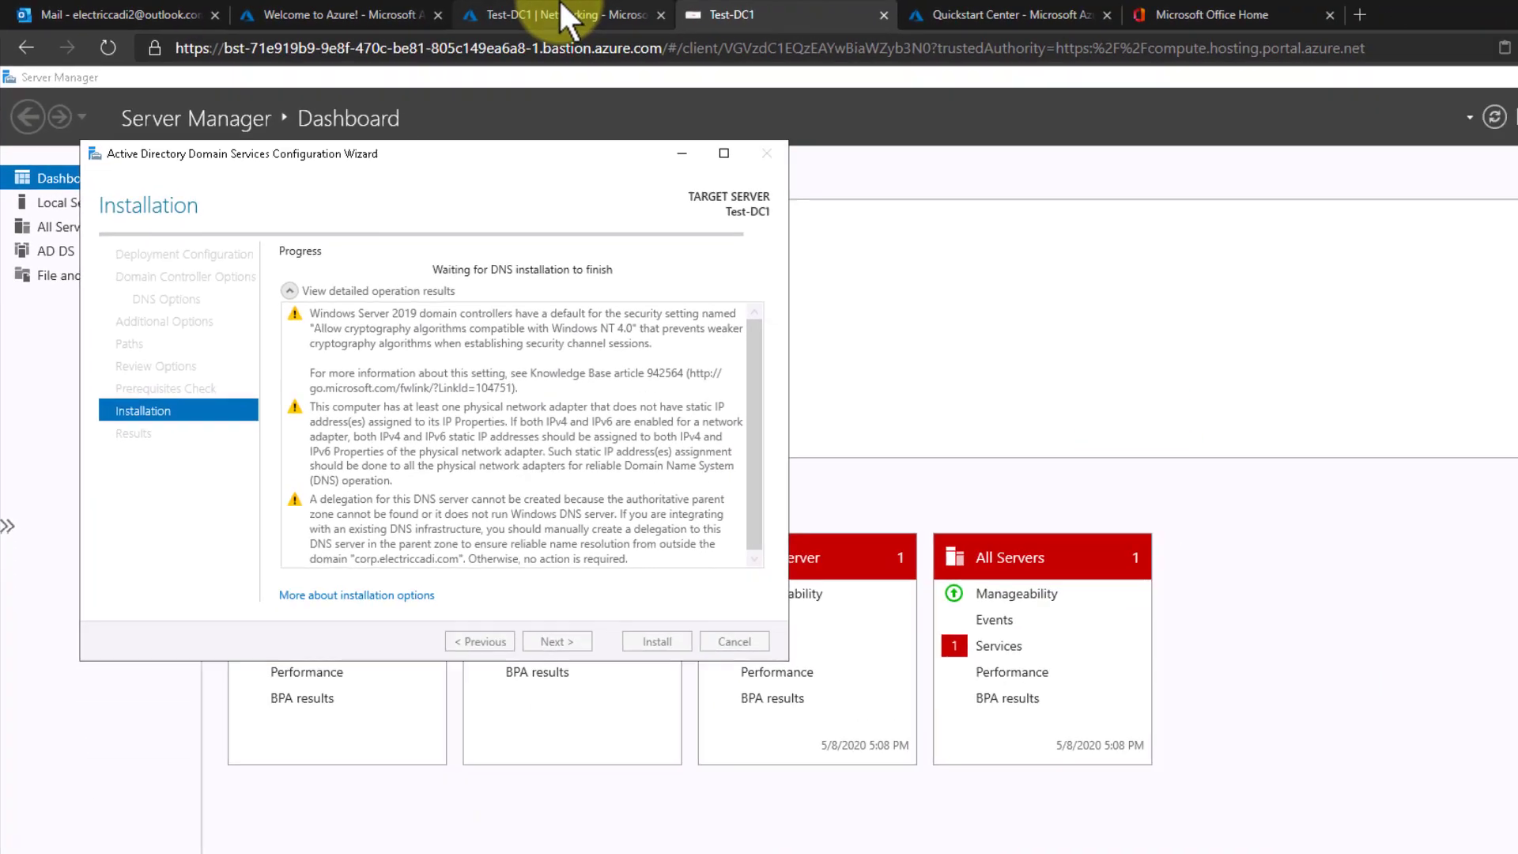
# - Switch to Test-DC1's networking settings in the Azure portal
pyautogui.click(479, 12)
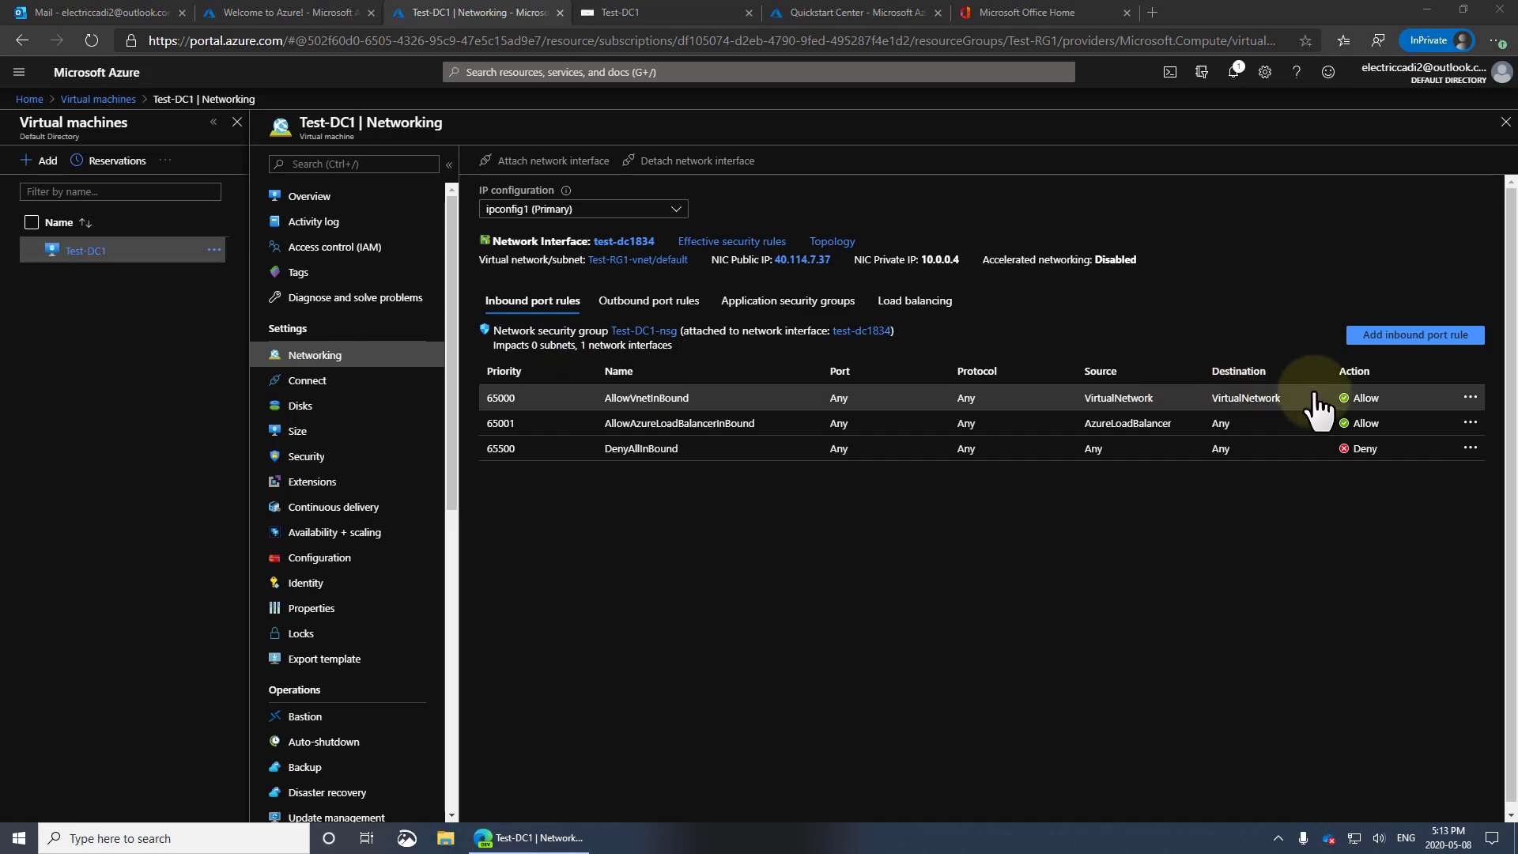